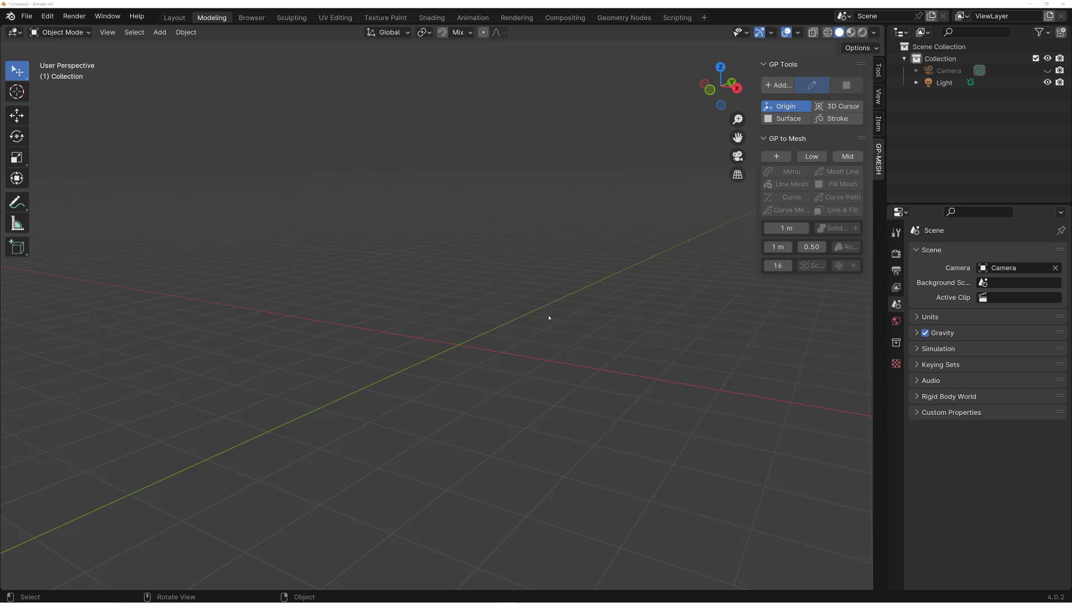
Step: Add a blank Grease Pencil object to the scene, ready for drawing
middle_click_drag(547, 323, 529, 303, "shift")
key("shift+q")
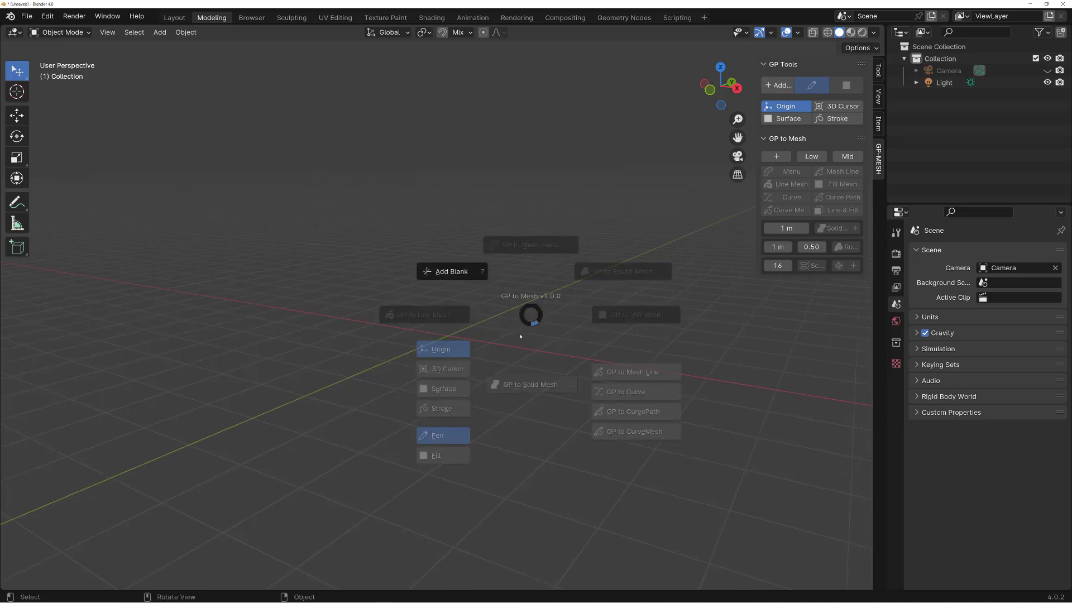
left_click(470, 273)
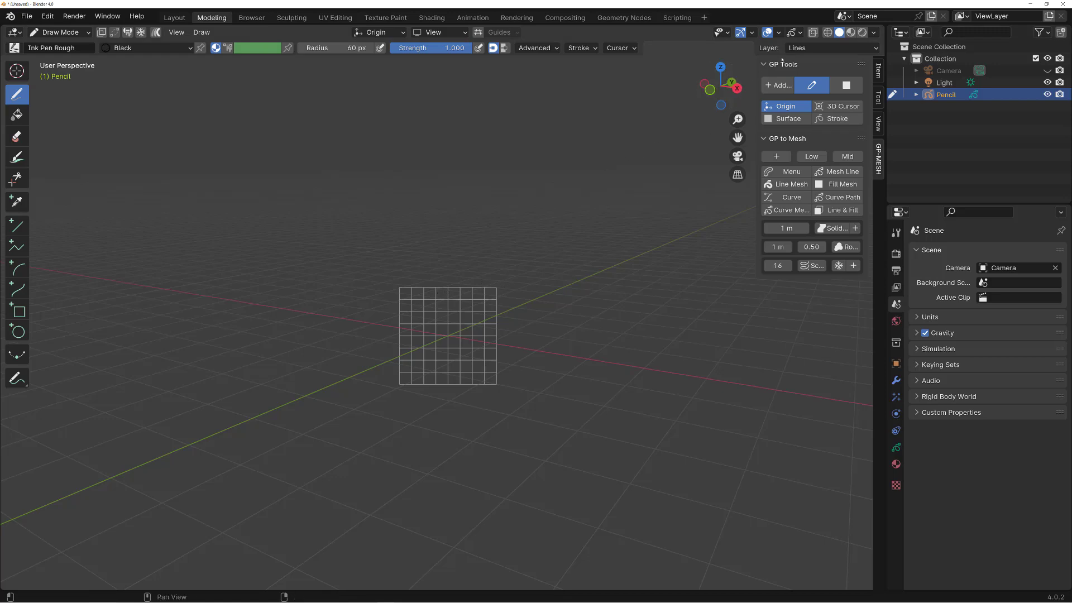
Step: Draw three separate wavy freehand strokes above and beside the canvas grid
left_click(799, 32)
mouse_move(625, 168)
middle_mouse_down()
mouse_move(555, 251)
mouse_move(514, 239)
mouse_move(506, 250)
middle_mouse_up()
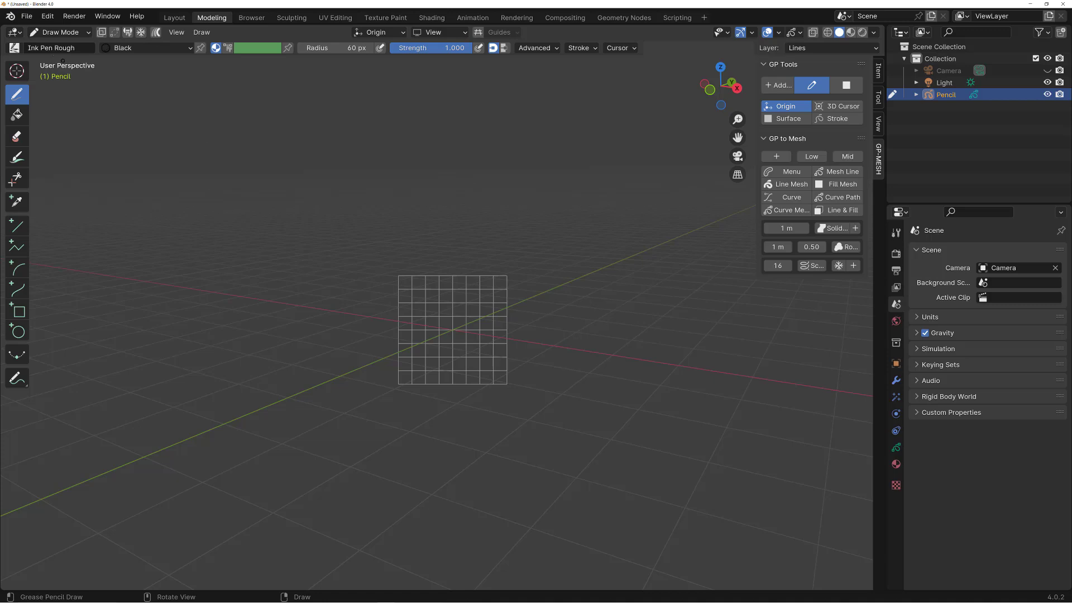
middle_click_drag(447, 236, 461, 222, "ctrl")
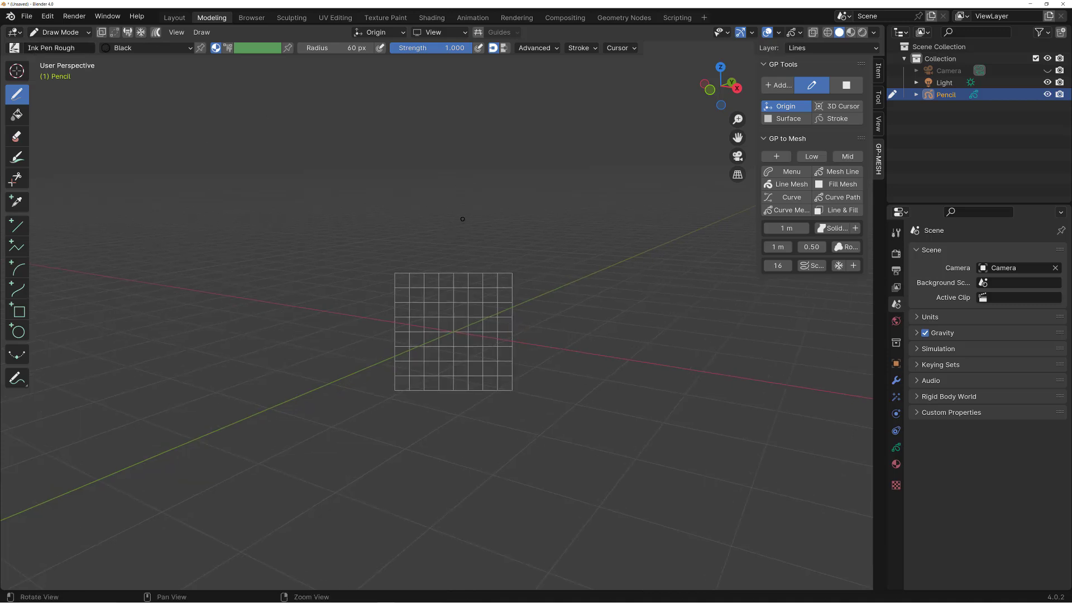
left_click_drag(445, 191, 481, 311)
left_click_drag(521, 203, 581, 293)
left_click_drag(584, 185, 568, 289)
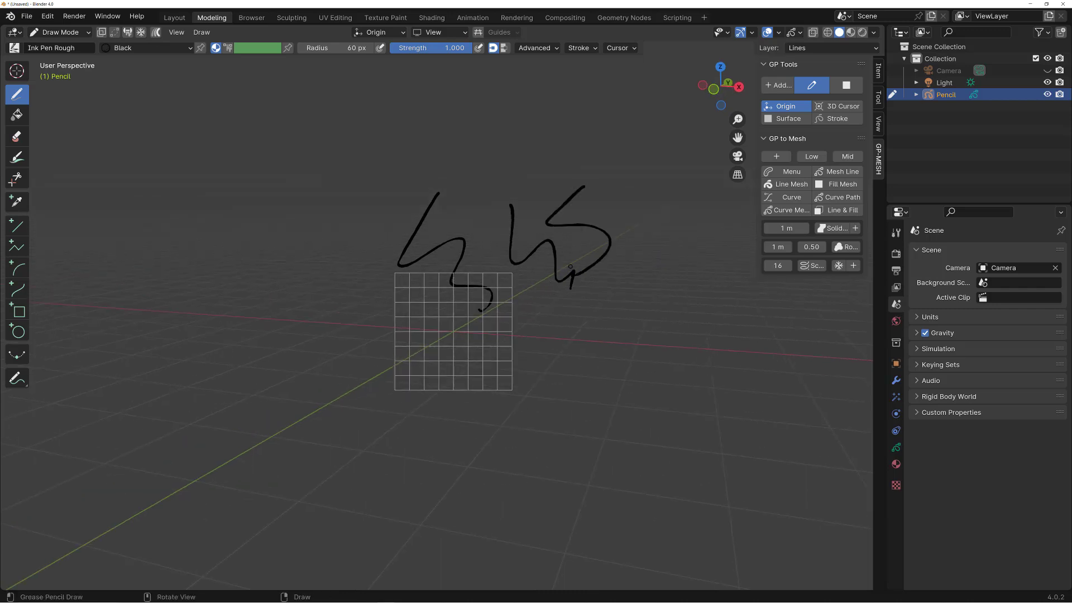
Step: Convert the three drawn strokes with GP to Line Mesh
mouse_move(580, 263)
middle_mouse_down("ctrl")
mouse_move(587, 230)
mouse_move(551, 274)
mouse_move(565, 255)
middle_mouse_up("ctrl")
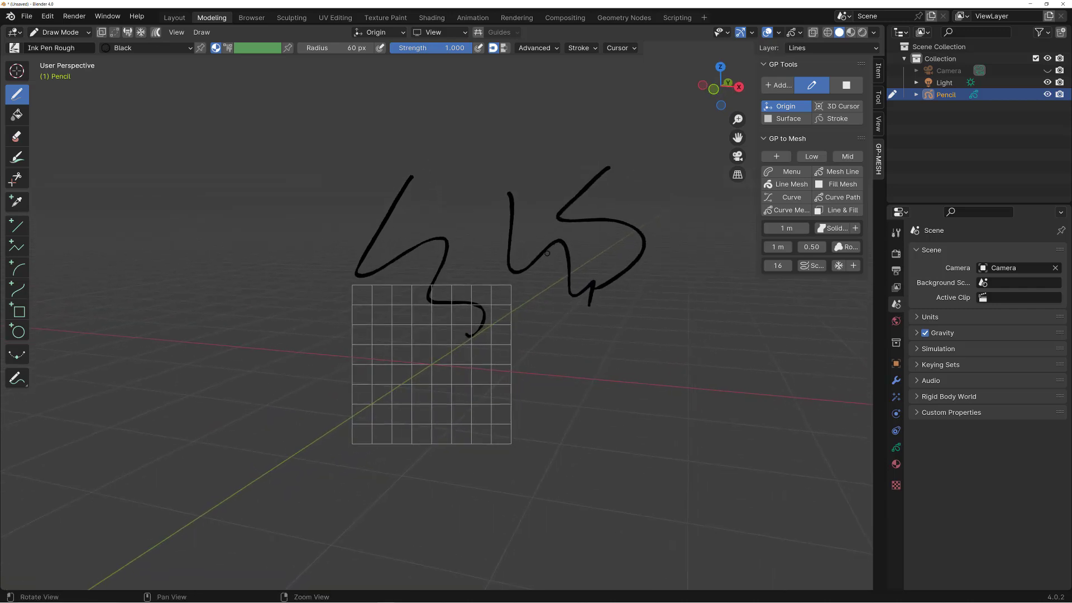
key("shift+q")
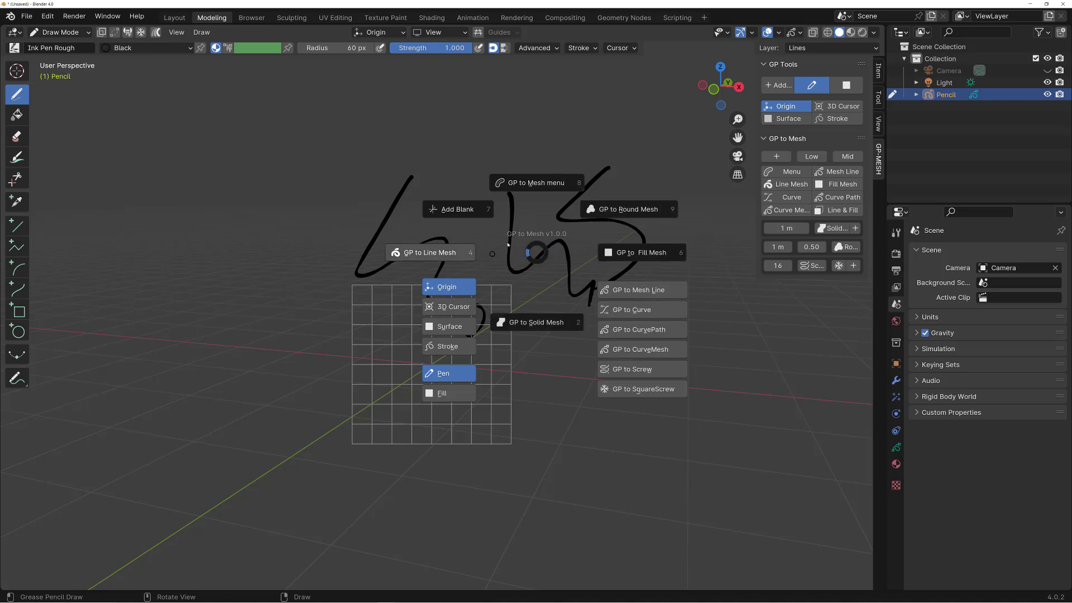
left_click(451, 253)
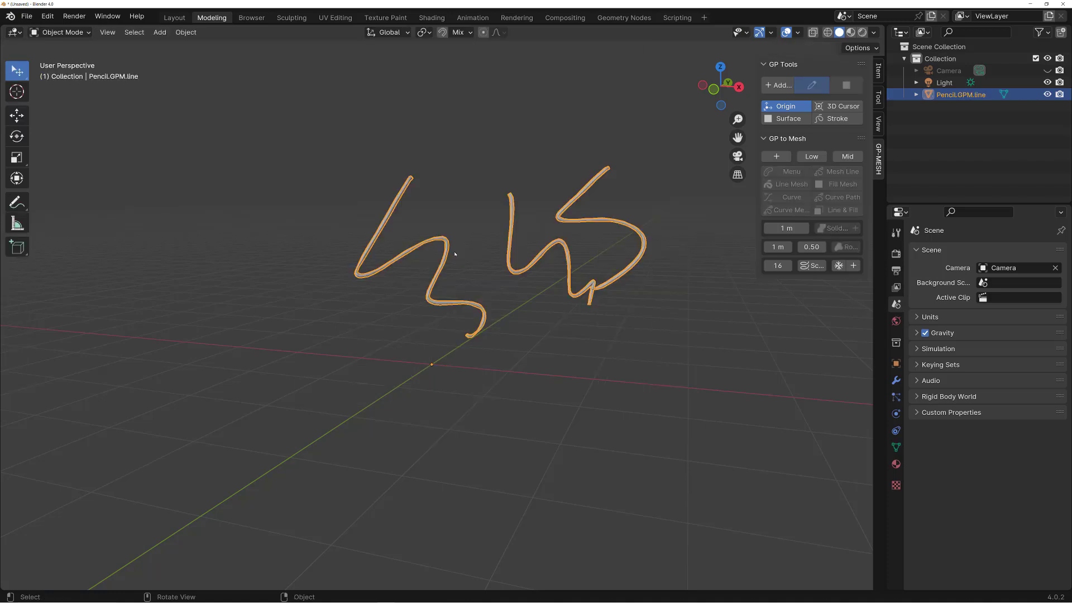
Step: Inspect the line mesh's geometry in wireframe and solid shading
left_click(526, 275)
left_click(499, 306)
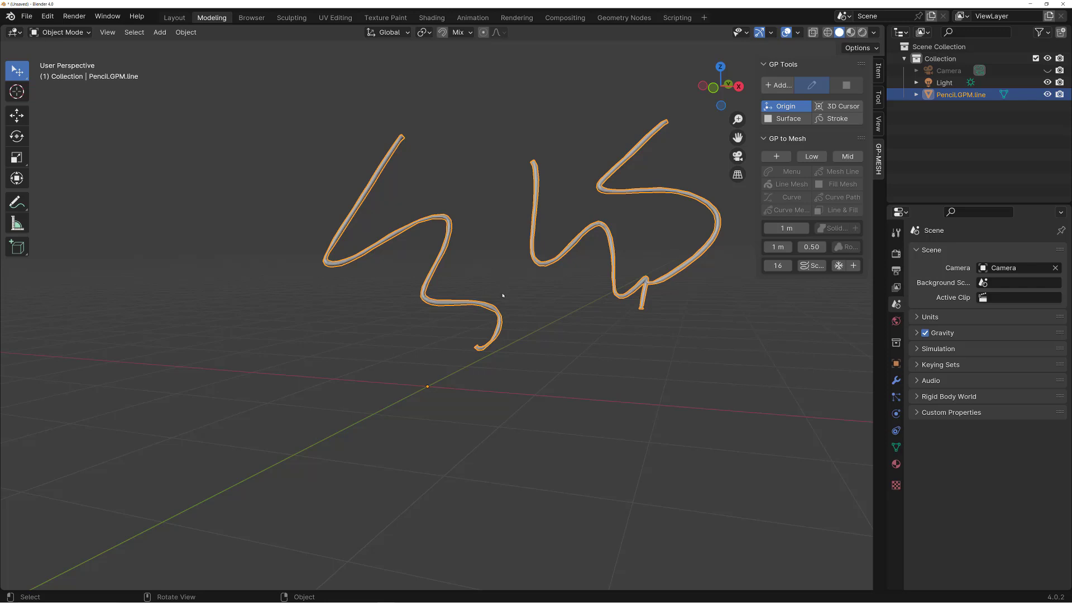
key("shift+z")
mouse_move(515, 301)
middle_mouse_down()
mouse_move(529, 305)
mouse_move(534, 270)
middle_mouse_up()
key("shift+z")
scroll(519, 296, "down", 2)
left_click(503, 330)
left_click(494, 313)
mouse_move(494, 313)
middle_mouse_down()
mouse_move(484, 300)
mouse_move(517, 263)
mouse_move(503, 280)
middle_mouse_up()
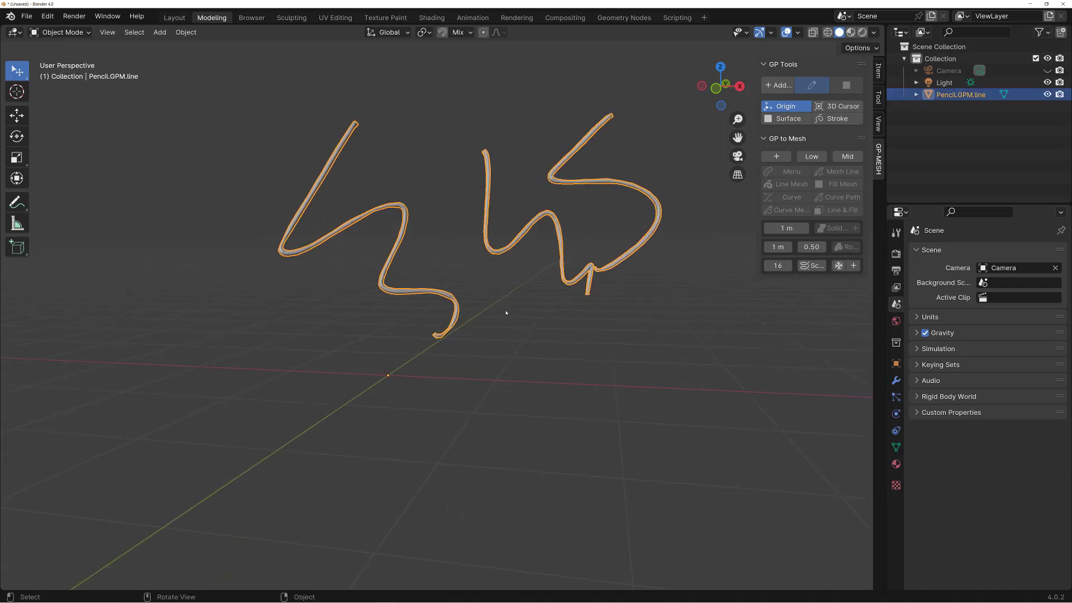
Step: Undo the line mesh conversion to get back to the three Grease Pencil strokes
left_click(514, 333)
key("ctrl+z")
key("ctrl+z")
key("ctrl+z")
key("ctrl+z")
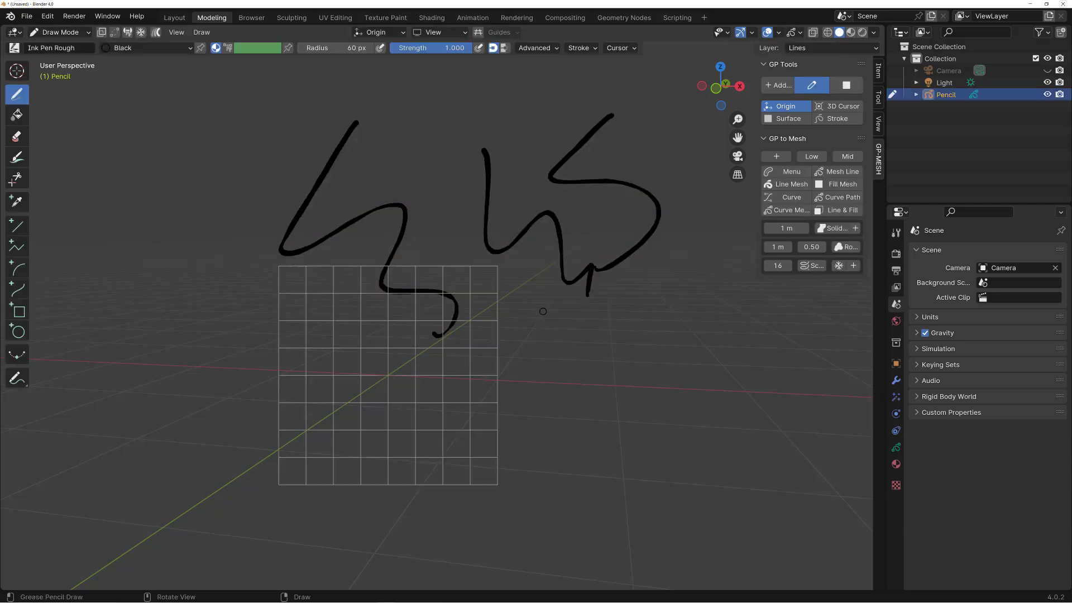
Step: Convert the three wavy strokes to a mesh with GP to Line Mesh
middle_click_drag(541, 307, 528, 316, "shift")
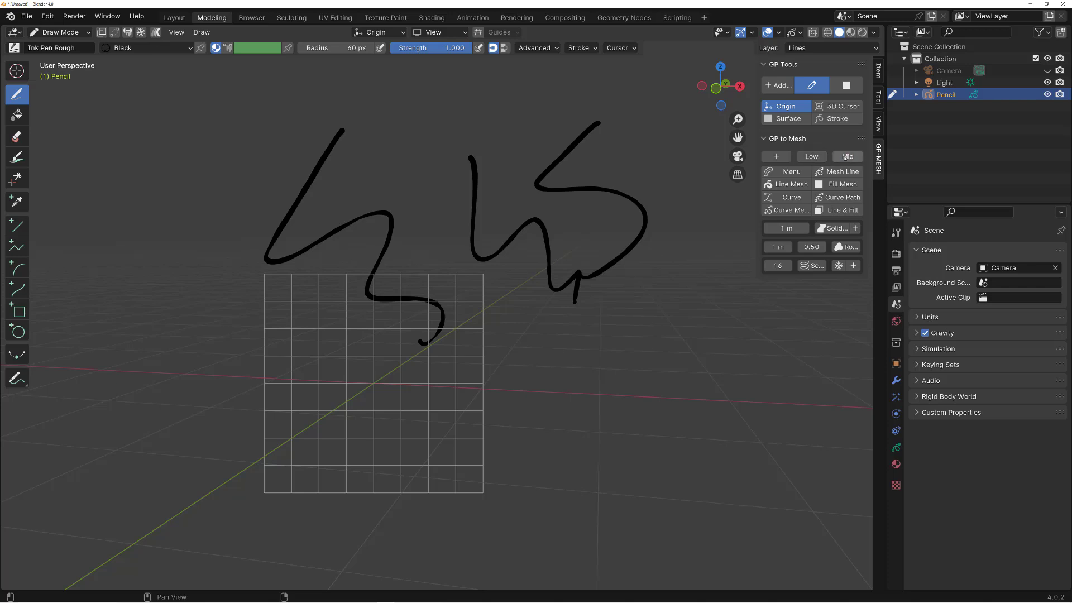
middle_click_drag(551, 280, 546, 286, "shift")
key("w")
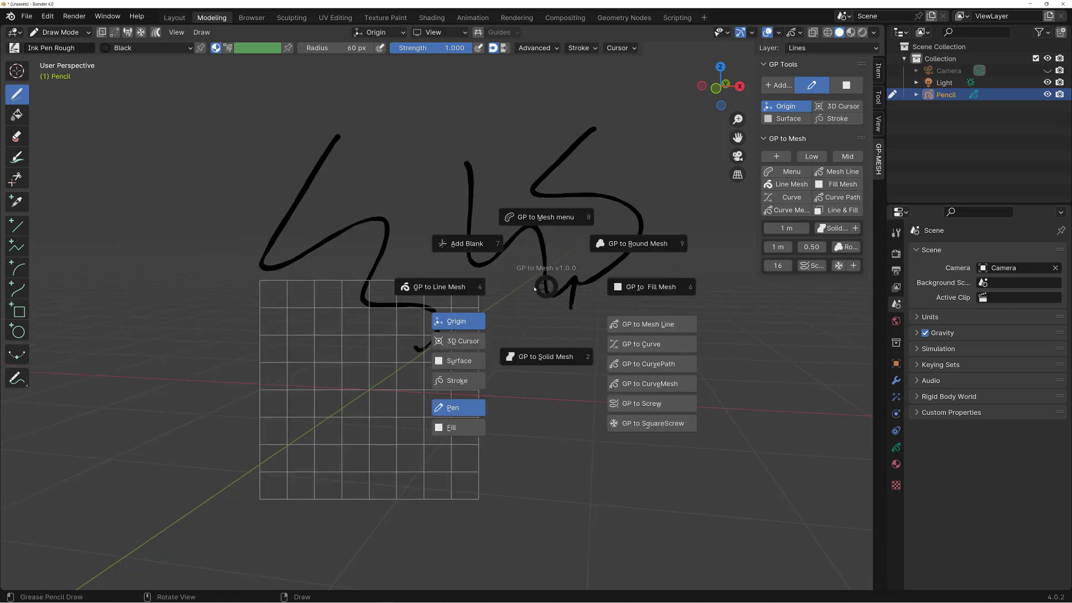
left_click(472, 296)
Step: Compare the new line mesh in wireframe and solid shading from closer up
key("shift+z")
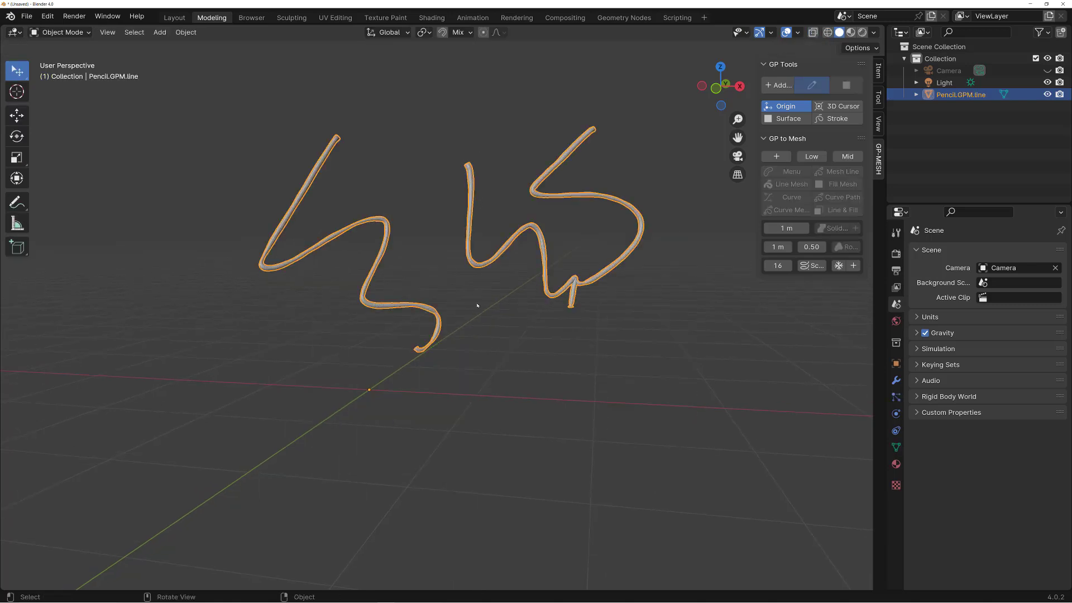
left_click(477, 304)
left_click(439, 314)
key("shift+z")
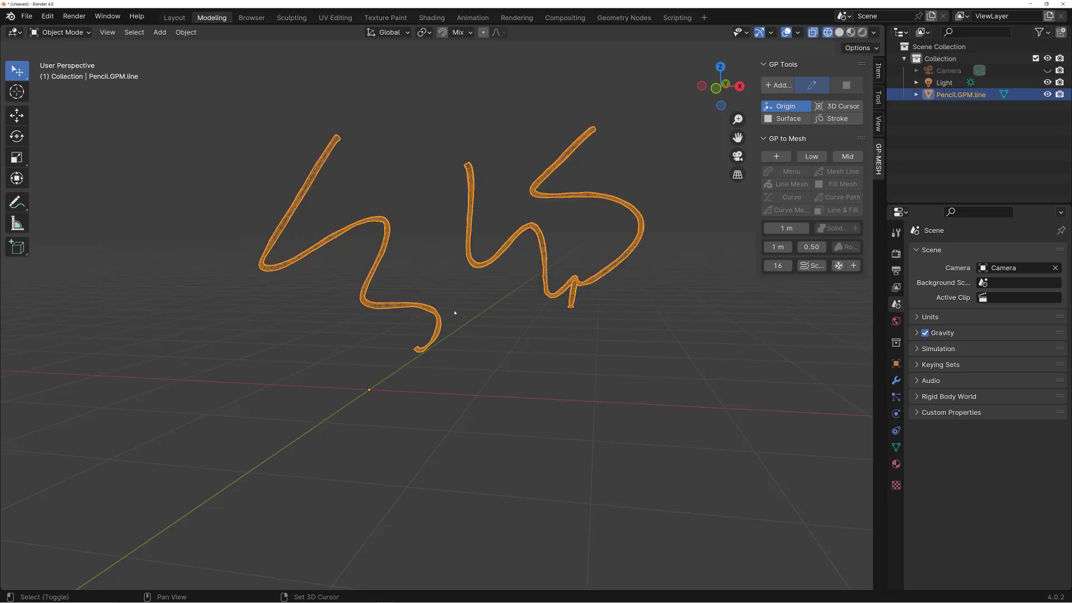
scroll(465, 302, "up", 1)
key("shift+z")
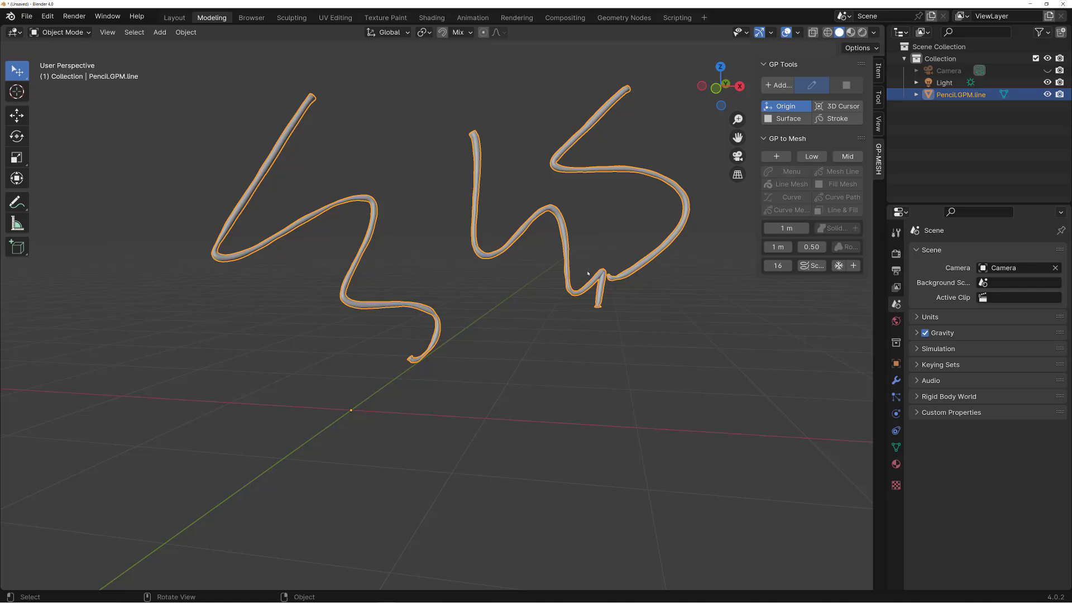
middle_click_drag(542, 302, 558, 305)
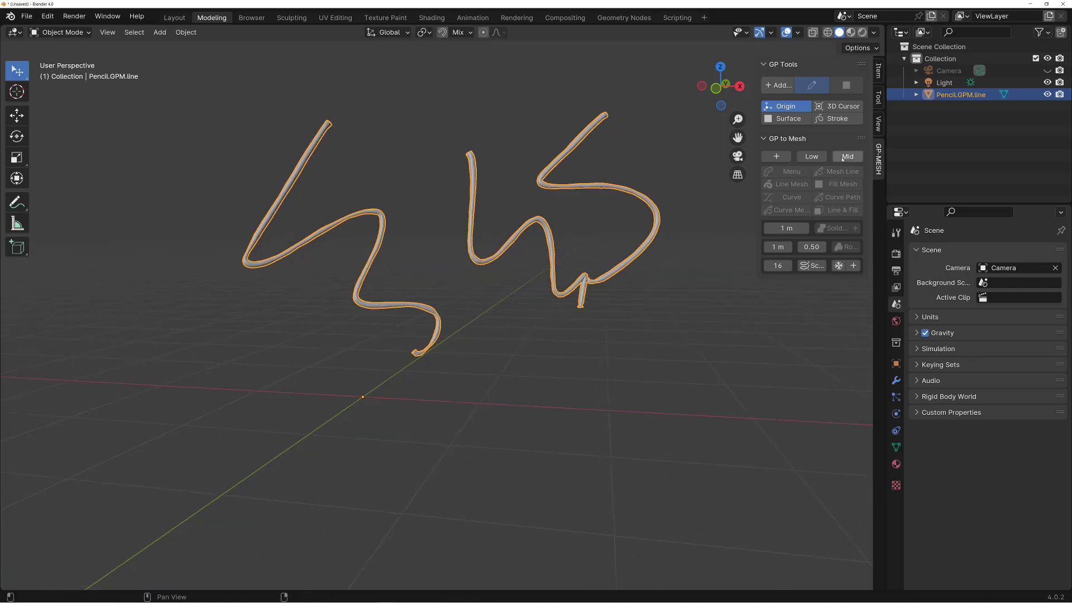
middle_click_drag(663, 239, 665, 219)
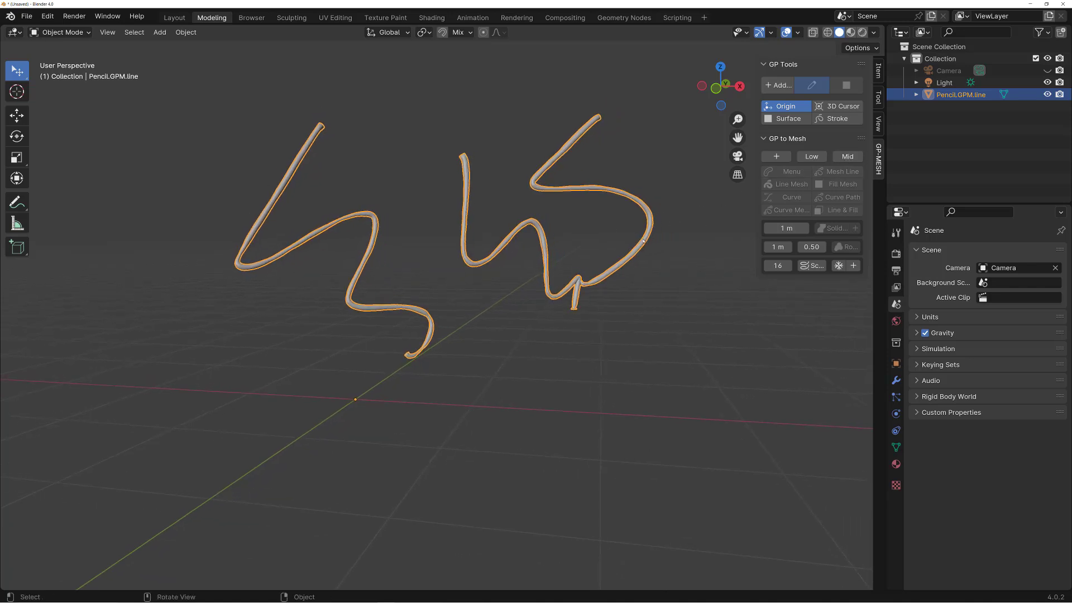
Step: Add a blank Grease Pencil object and draw a wavy stroke below the line meshes
key("shift+q")
left_click(462, 273)
left_click_drag(489, 300, 527, 407)
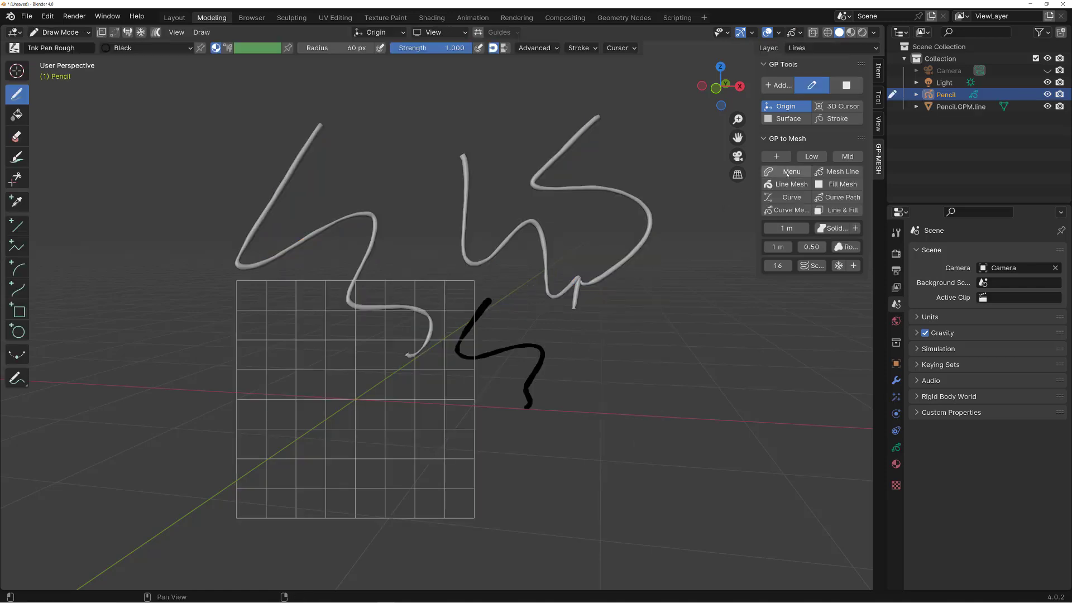
Step: Open the GP to Mesh settings menu, close it, and draw another freehand stroke beside the last one
key("shift+q")
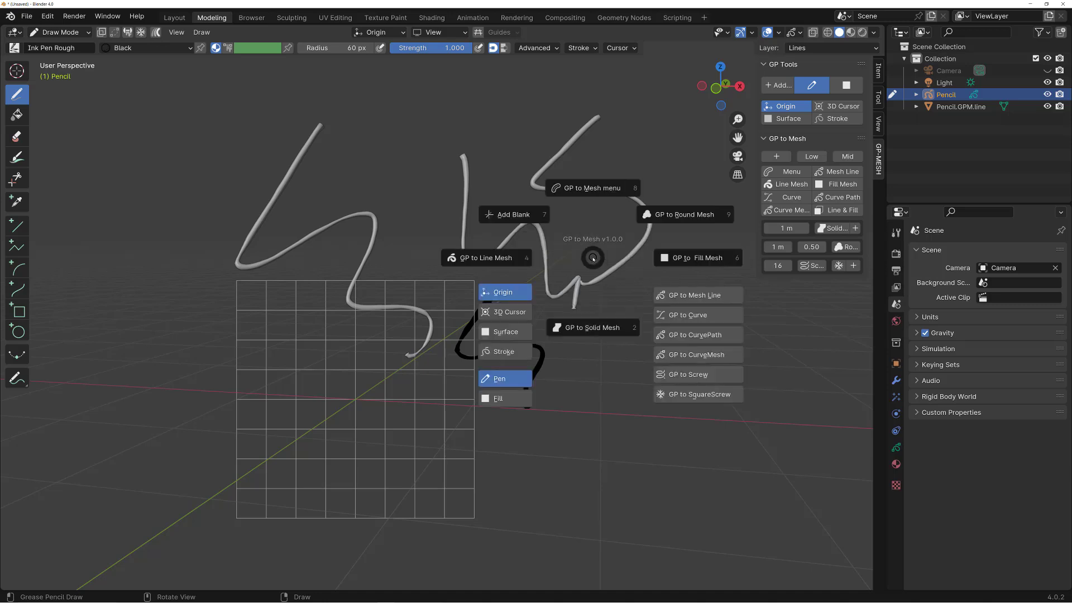
left_click(593, 188)
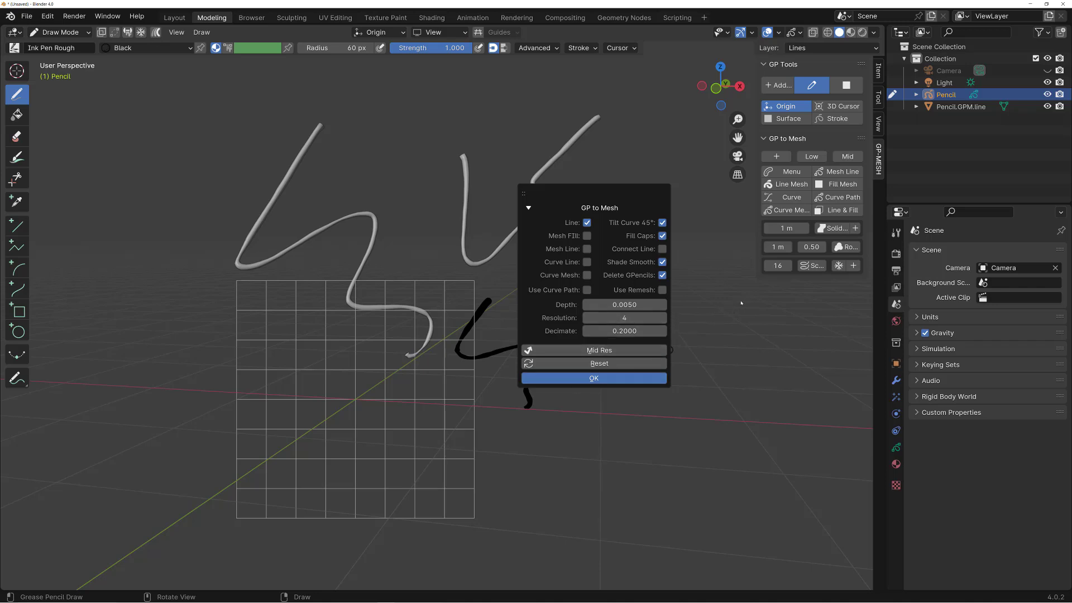
mouse_move(644, 315)
middle_mouse_down("shift")
mouse_move(558, 319)
mouse_move(575, 312)
middle_mouse_up("shift")
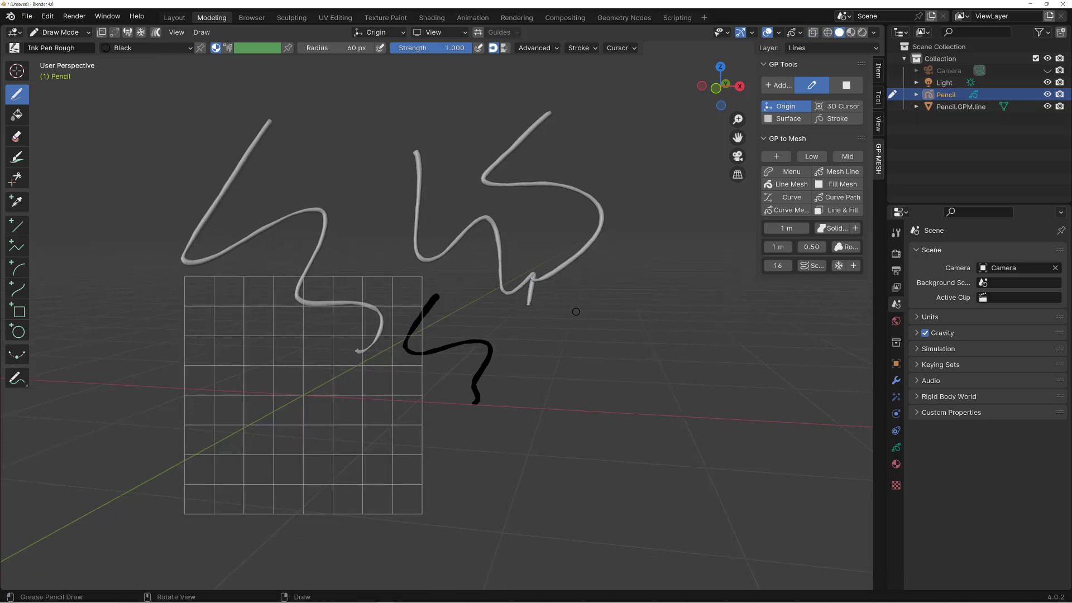
mouse_move(572, 328)
left_mouse_down()
mouse_move(586, 311)
mouse_move(611, 399)
left_mouse_up()
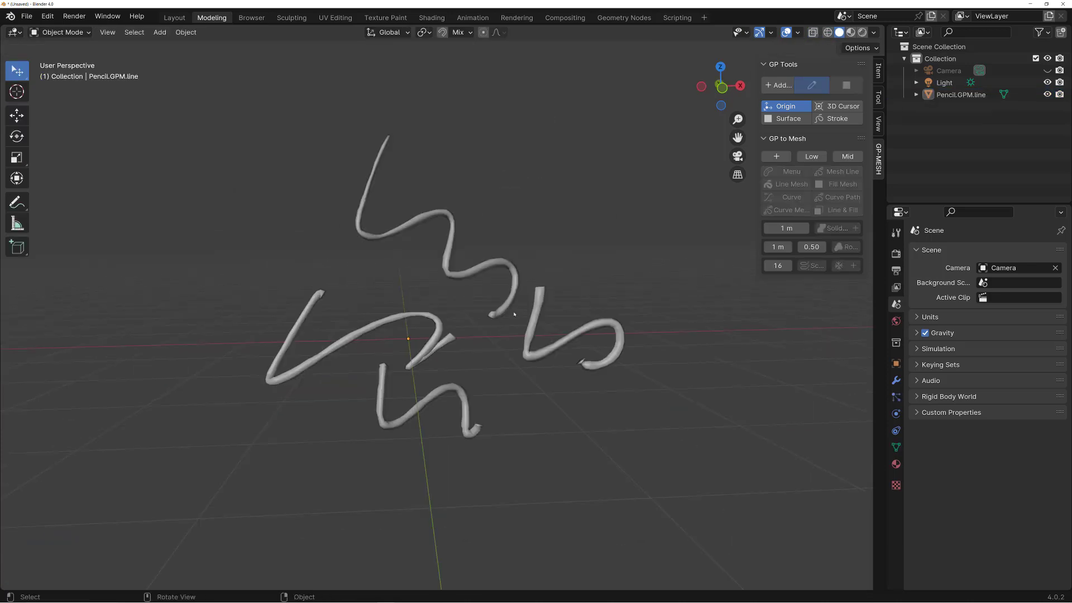
Step: Draw a zigzag stroke on a new blank Grease Pencil object beside the uppermost line mesh and convert it with GP to Mesh Line
middle_click_drag(522, 296, 510, 299, "shift")
key("shift+a")
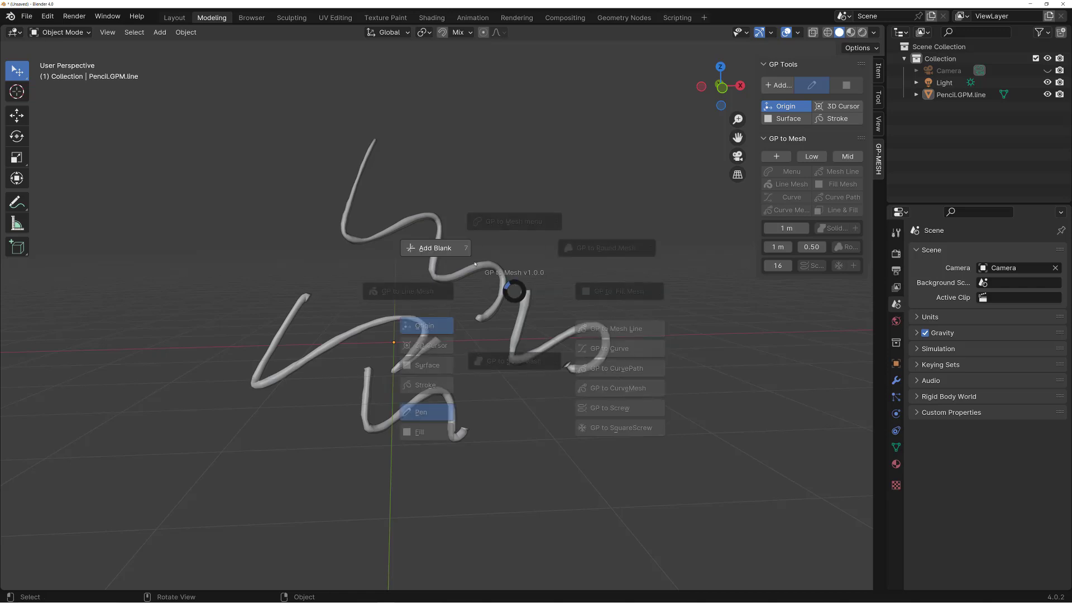
left_click(460, 246)
mouse_move(503, 136)
left_mouse_down()
mouse_move(586, 215)
mouse_move(585, 293)
left_mouse_up()
middle_click_drag(601, 284, 583, 313)
right_click_drag(583, 313, 598, 292, "alt")
key("shift+a")
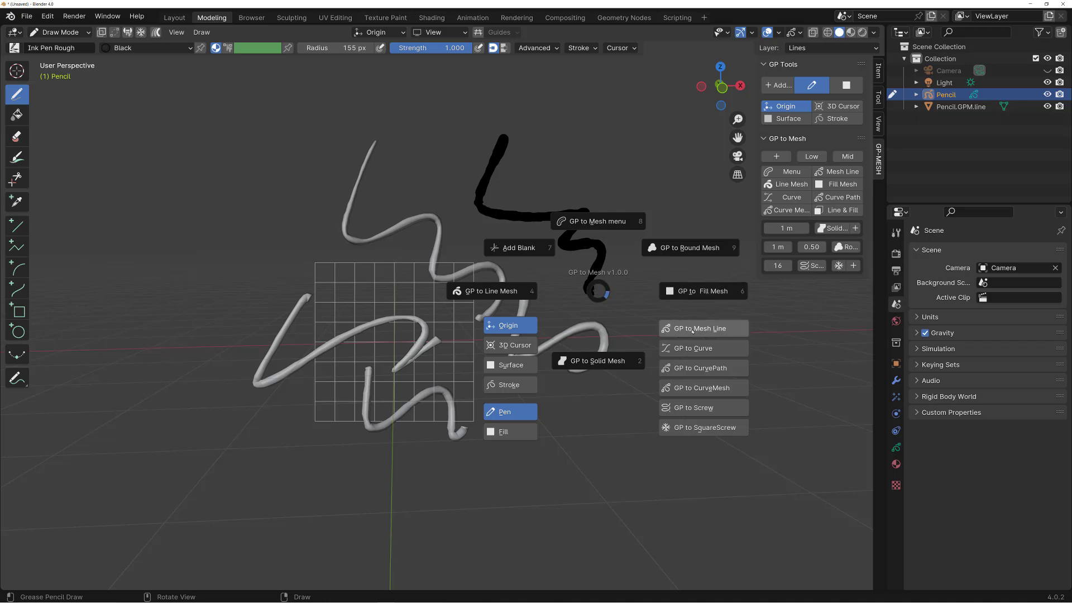
left_click(692, 329)
left_click(603, 254)
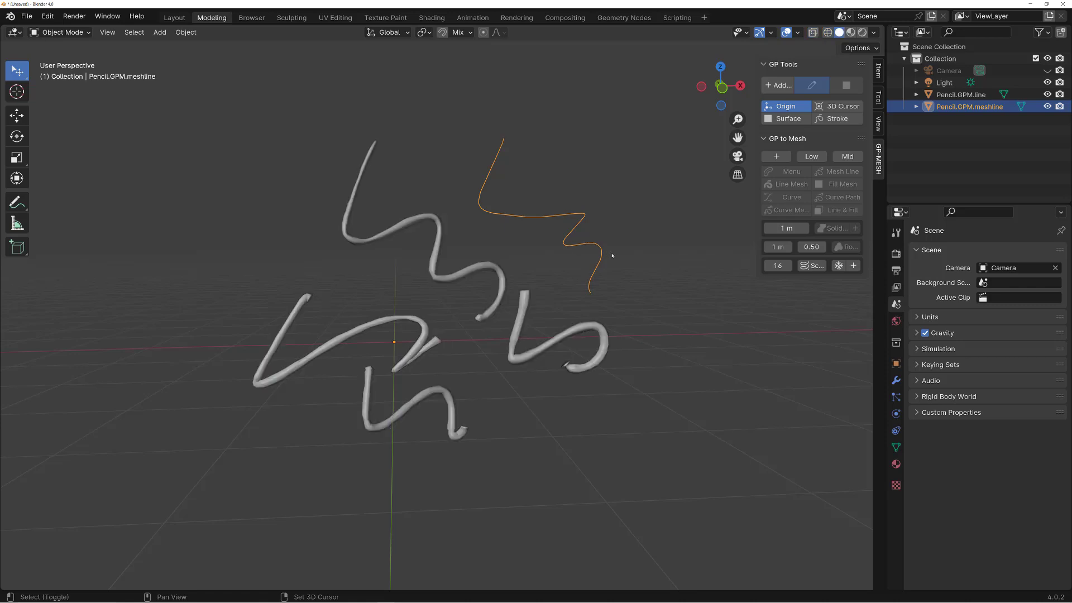
Step: Try moving a point on the mesh line in vertex editing, undo the move, and return to Object Mode
key("ctrl+Tab")
left_click(542, 201)
left_click_drag(522, 207, 535, 238)
key("g")
left_click(534, 235)
key("ctrl+z")
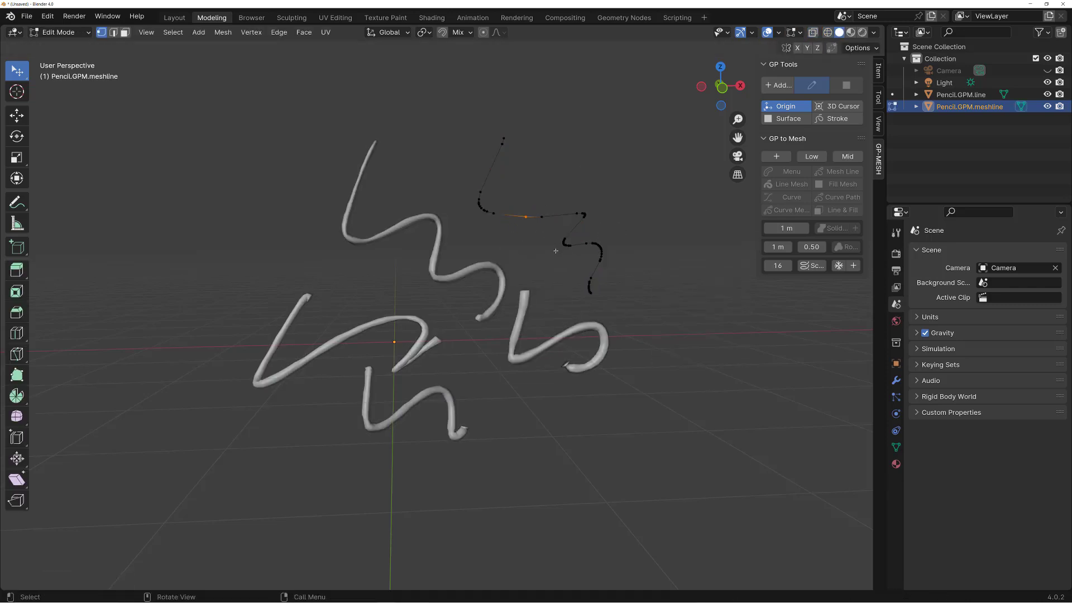
key("Tab")
Step: Draw a long bent stroke on a new blank Grease Pencil object beside the mesh line and convert it with GP to Curve
key("d")
left_click(478, 236)
middle_click_drag(567, 215, 508, 240, "shift")
mouse_move(575, 225)
left_mouse_down()
mouse_move(614, 340)
mouse_move(634, 462)
left_mouse_up()
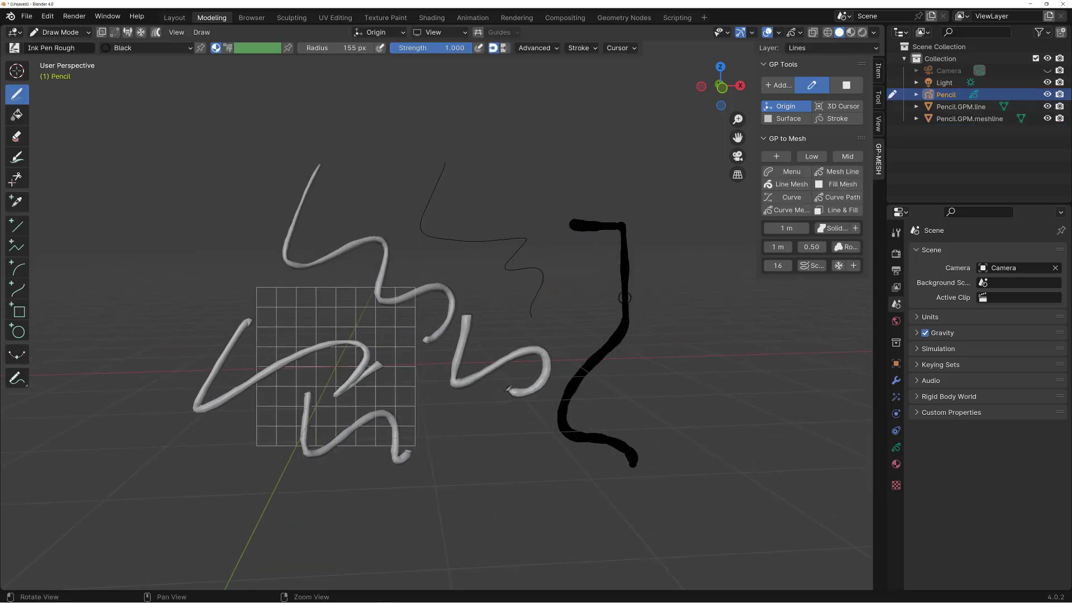
middle_click_drag(599, 265, 546, 246, "shift")
key("d")
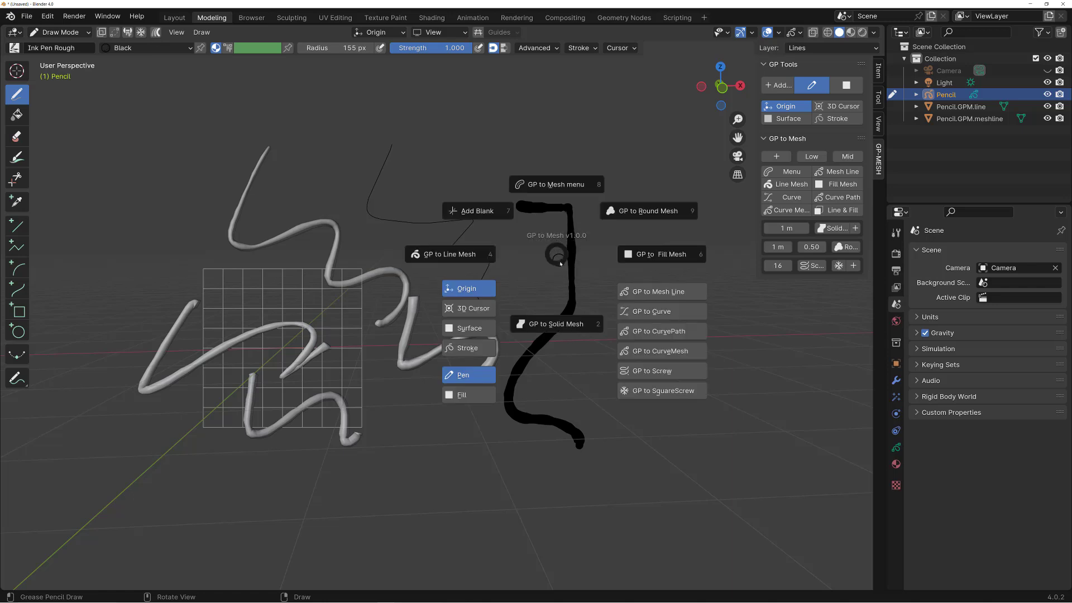
left_click(645, 315)
left_click(569, 314)
Step: Try adjusting the control points at the upper end of the new curve, and return to Object Mode
key("ctrl+Tab")
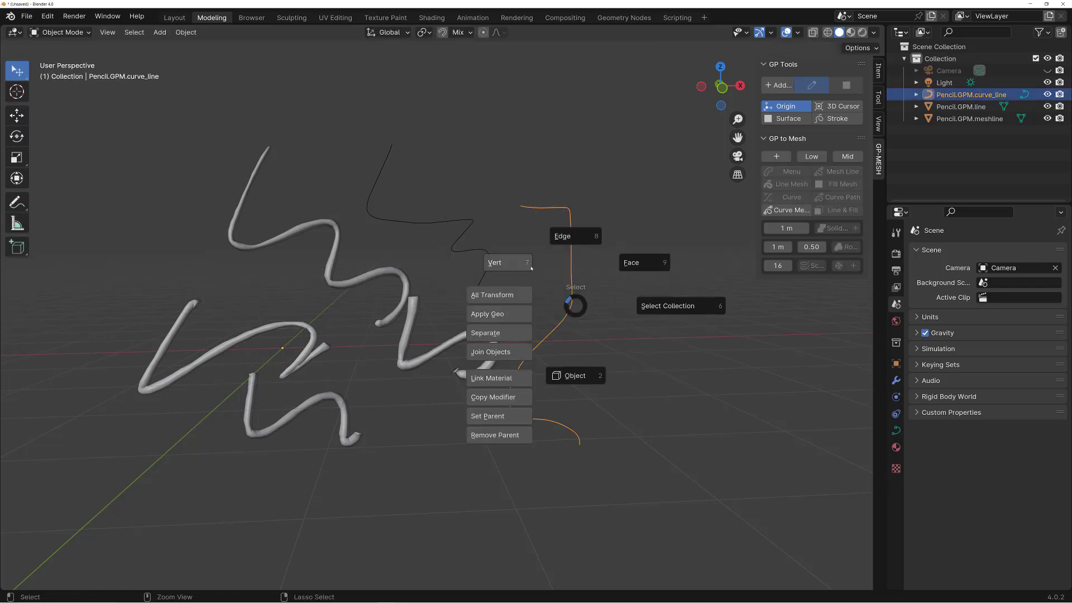
left_click(568, 243)
left_click(525, 209)
key("g")
left_click(525, 210)
left_click(573, 209)
key("Tab")
Step: Draw a tall wavy stroke across the curves on a new blank Grease Pencil object and convert it with GP to CurvePath
middle_click_drag(565, 286, 571, 383)
left_click(570, 384)
key("d")
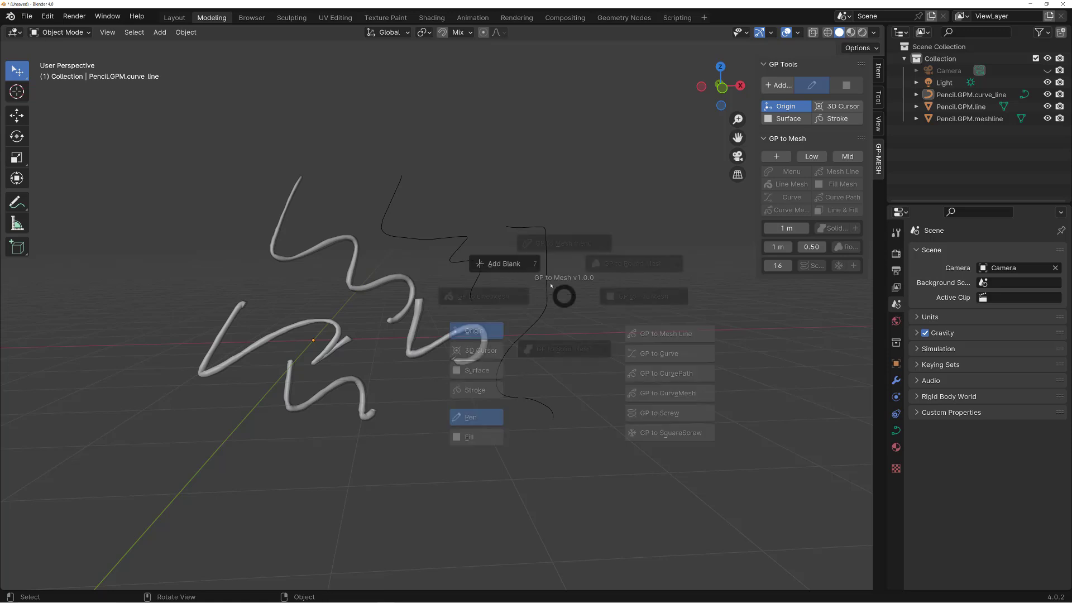
left_click(505, 250)
mouse_move(492, 139)
left_mouse_down()
mouse_move(552, 383)
mouse_move(538, 392)
left_mouse_up()
key("shift+a")
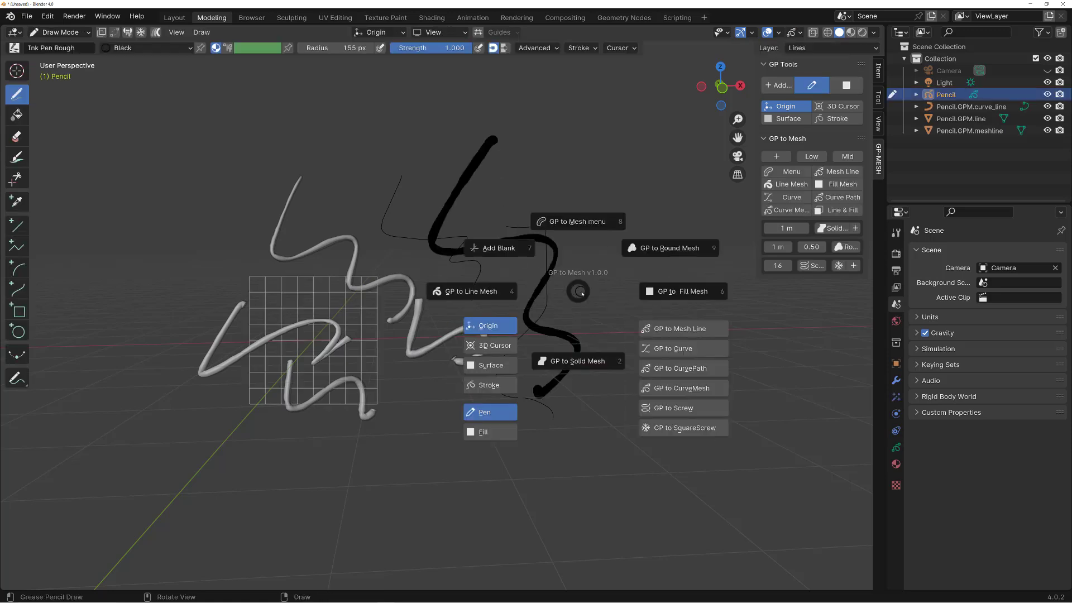
left_click(678, 368)
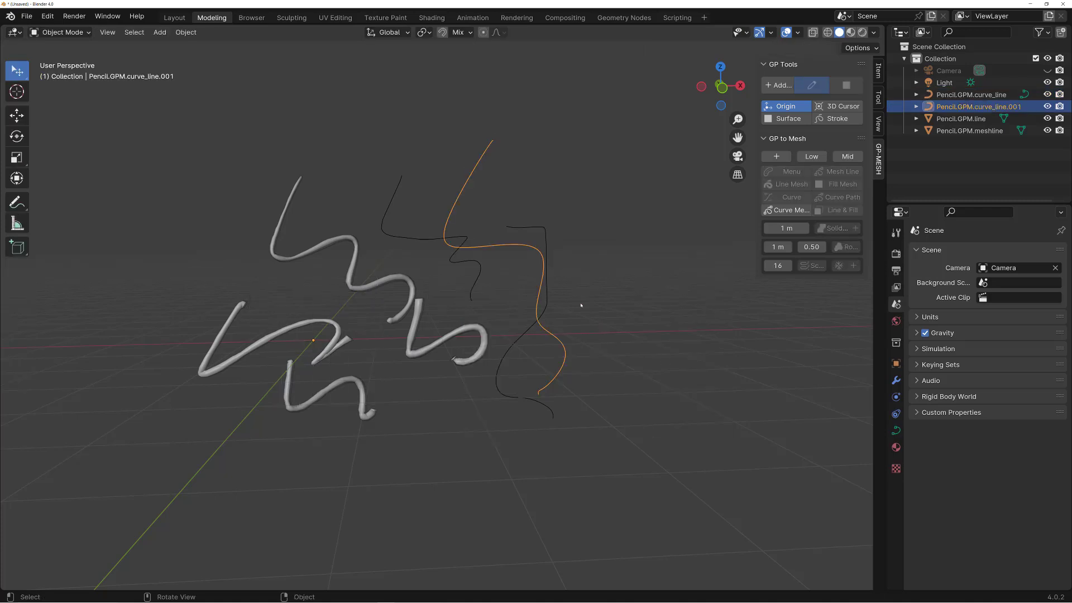
Step: Move points at the curve path's upper bend to widen it, and return to Object Mode
key("ctrl+Tab")
left_click(457, 227)
left_click(438, 223)
key("g")
left_click(431, 199)
left_click(438, 249)
key("g")
left_click(438, 271)
key("ctrl+Tab")
left_click(477, 355)
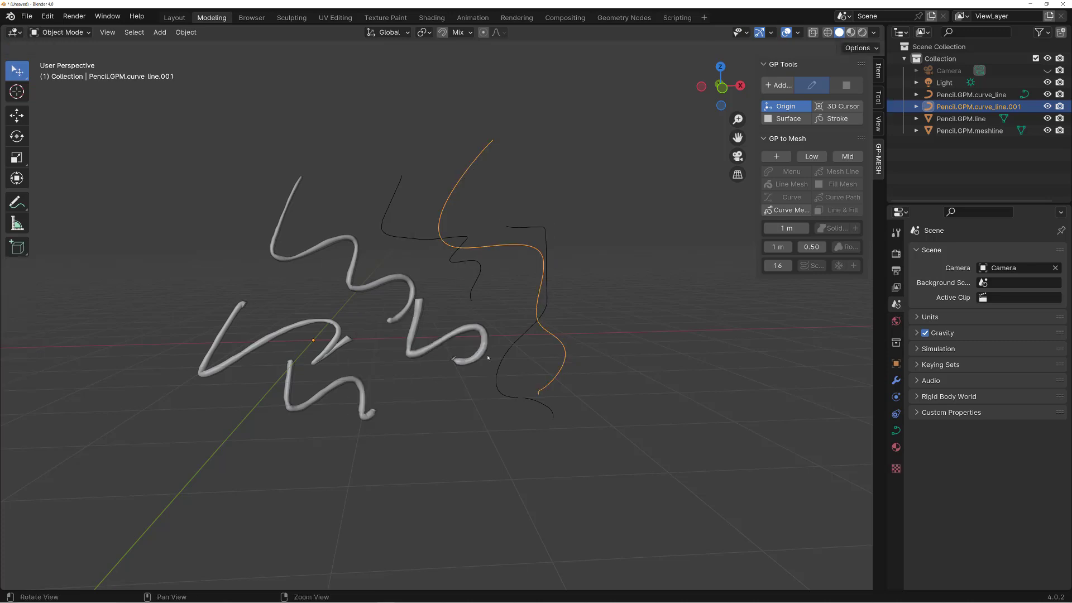
Step: Draw a long wavy stroke beside the curves on a new blank Grease Pencil object and convert it with GP to CurveMesh
key("shift+q")
left_click(451, 292)
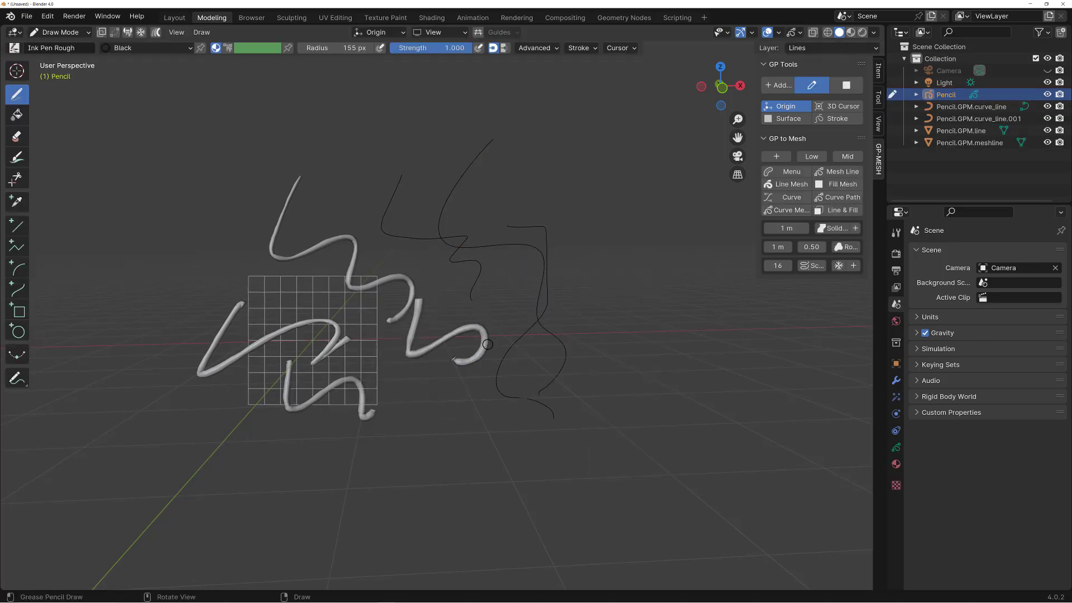
key("alt+q")
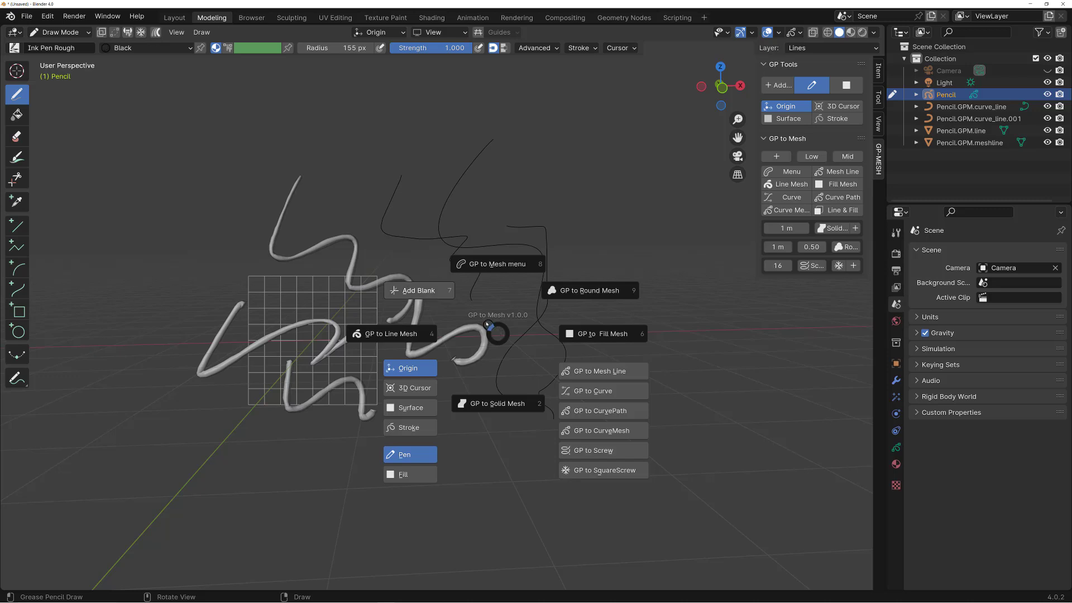
key("Escape")
mouse_move(529, 157)
left_mouse_down()
mouse_move(498, 223)
mouse_move(550, 342)
left_mouse_up()
middle_click_drag(550, 342, 570, 284)
key("ctrl+shift+m")
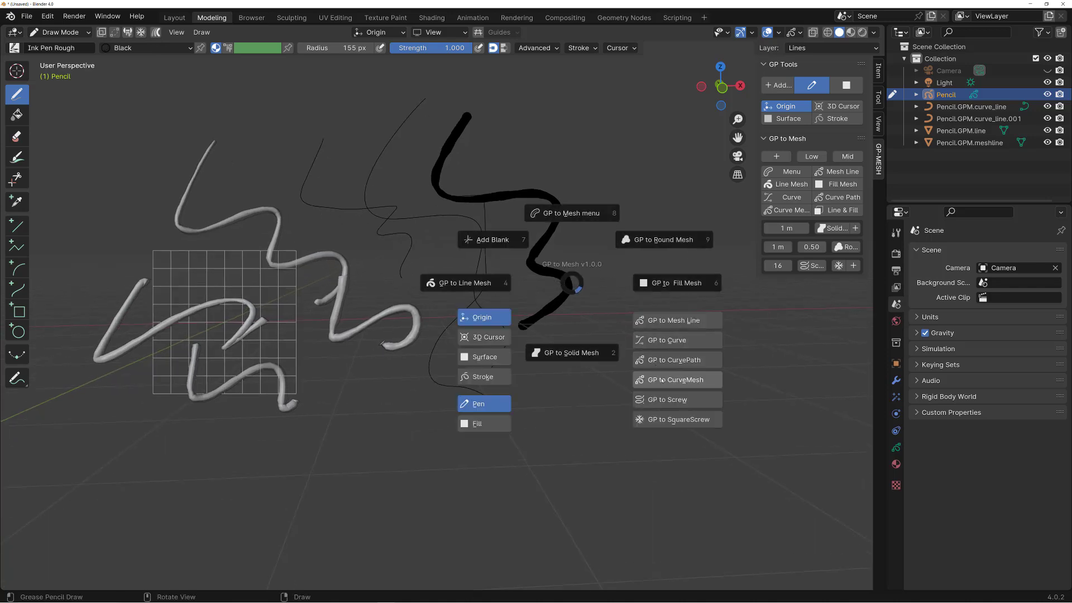
left_click(662, 379)
Step: Move the curve mesh's top end point upward, reshape its upper bend by moving the points there, and return to Object Mode
key("Tab")
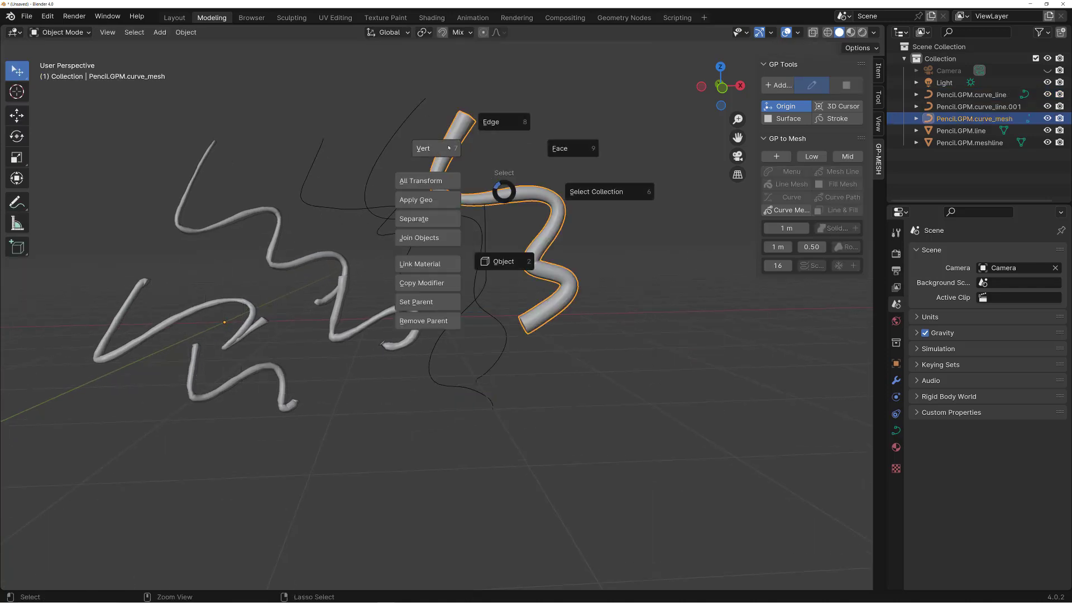
left_click(489, 122)
key("g")
left_click(478, 101)
left_click(436, 183)
key("g")
left_click(426, 175)
key("g")
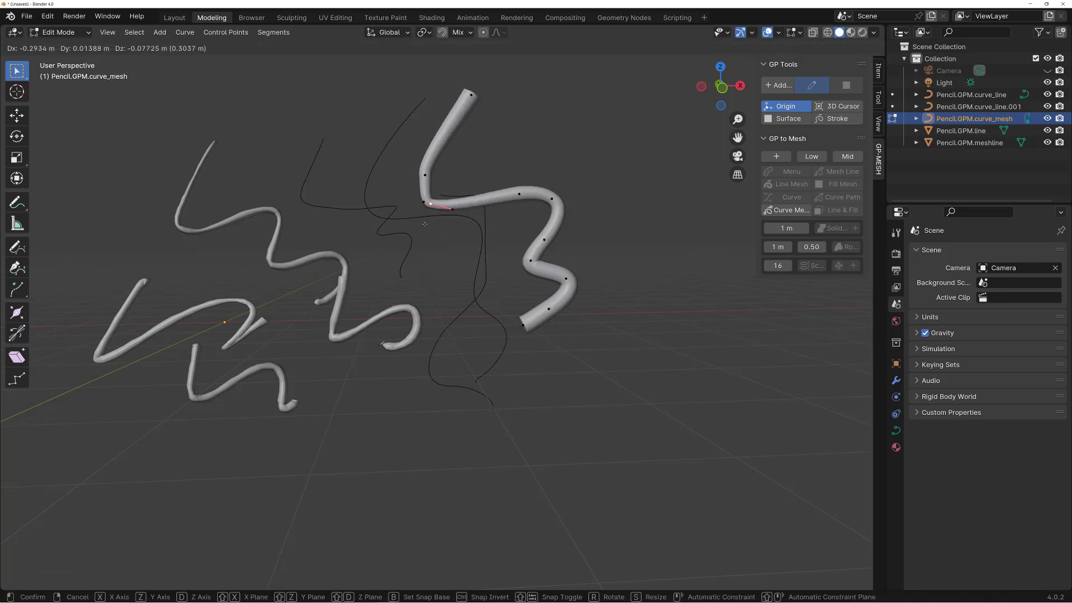
left_click(444, 222)
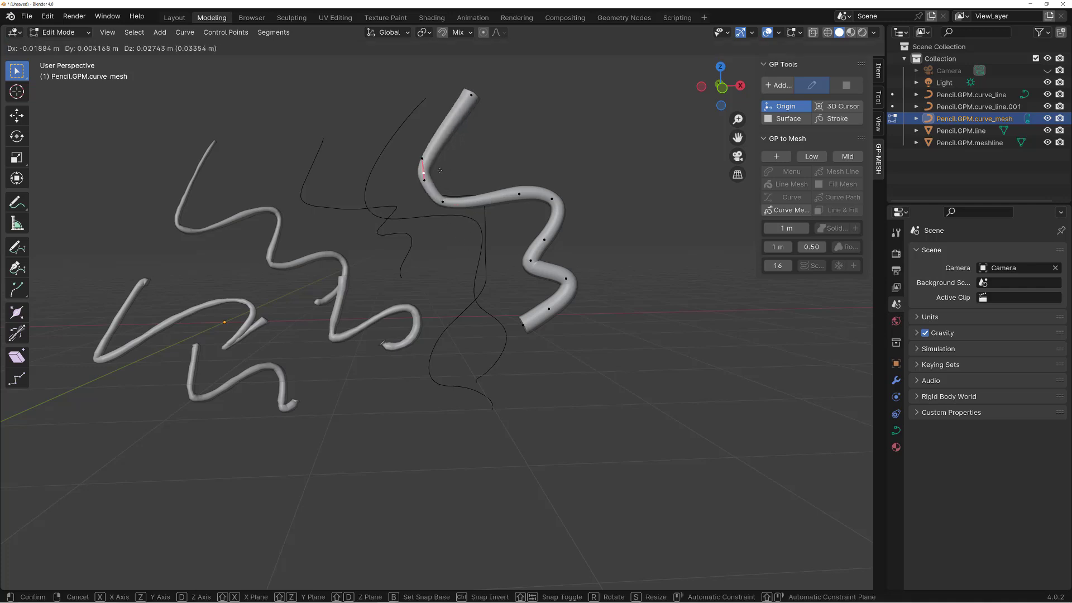
key("Tab")
Step: Examine the tubular curve mesh alongside the other converted strokes, in wireframe and solid shading
left_click(483, 246)
left_click(545, 236)
middle_click_drag(545, 236, 626, 271, "shift")
key("shift+z")
key("shift+z")
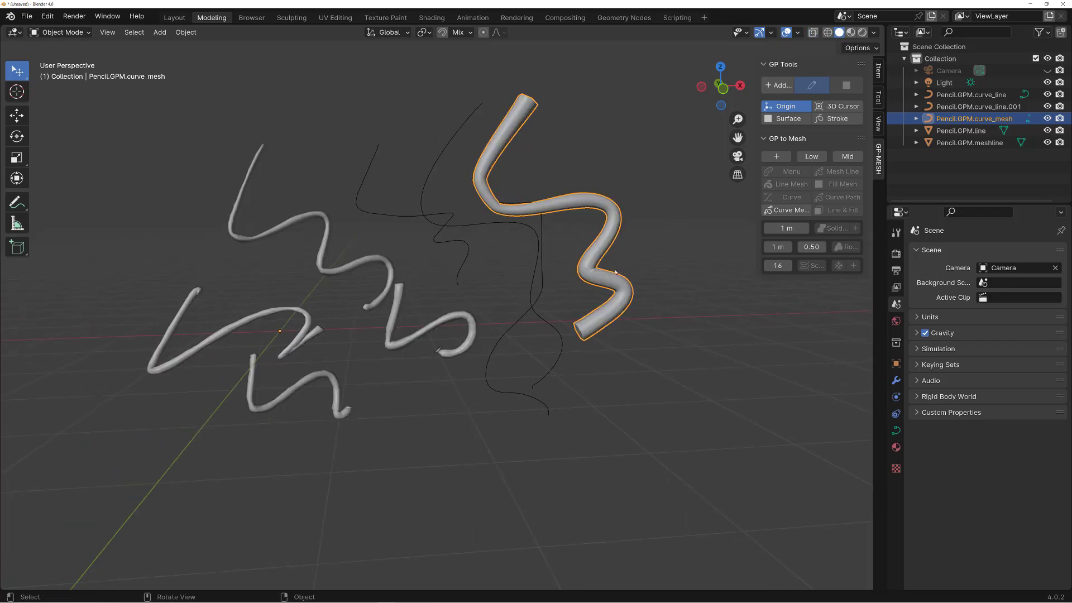
left_click(621, 253)
left_click(605, 248)
right_click_drag(604, 278, 629, 257, "alt")
left_click(620, 345)
right_click_drag(557, 316, 505, 342, "alt")
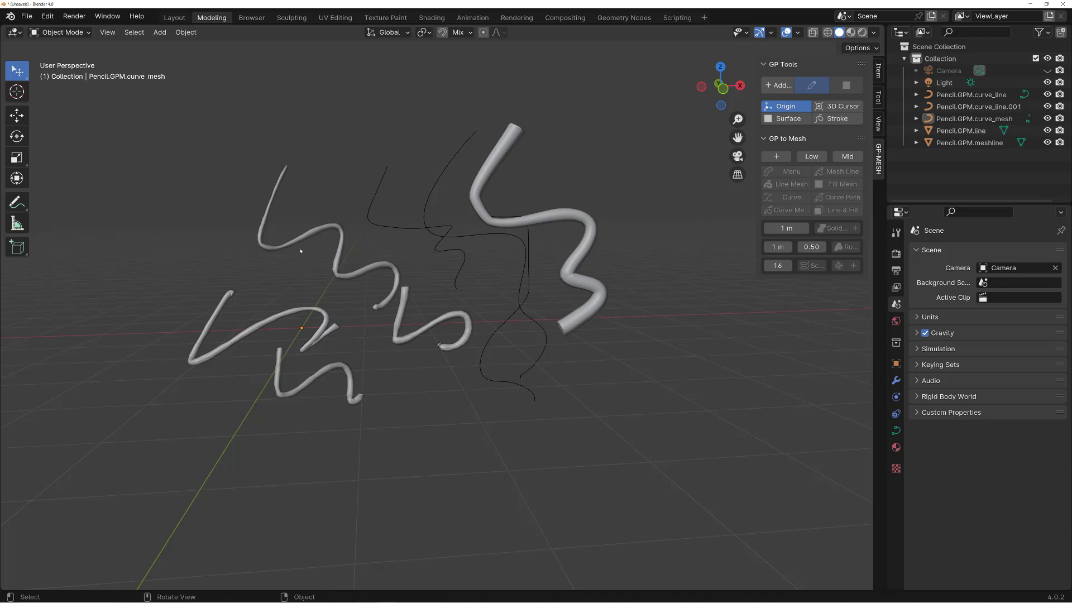
Step: Delete all the converted meshes and curves and add a new blank Grease Pencil object
key("a")
key("Delete")
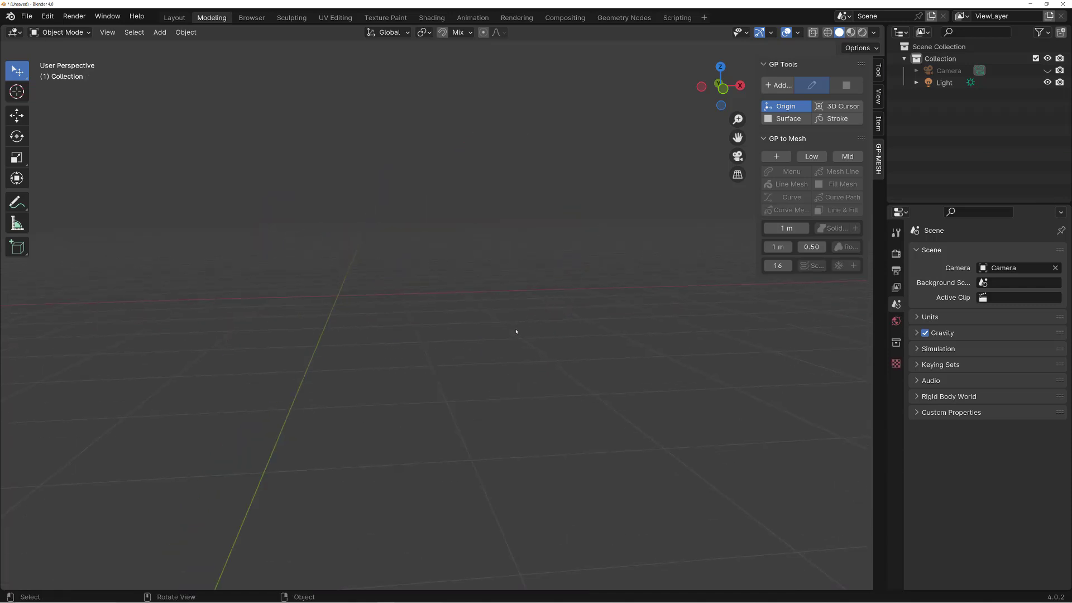
key("shift+q")
left_click(452, 276)
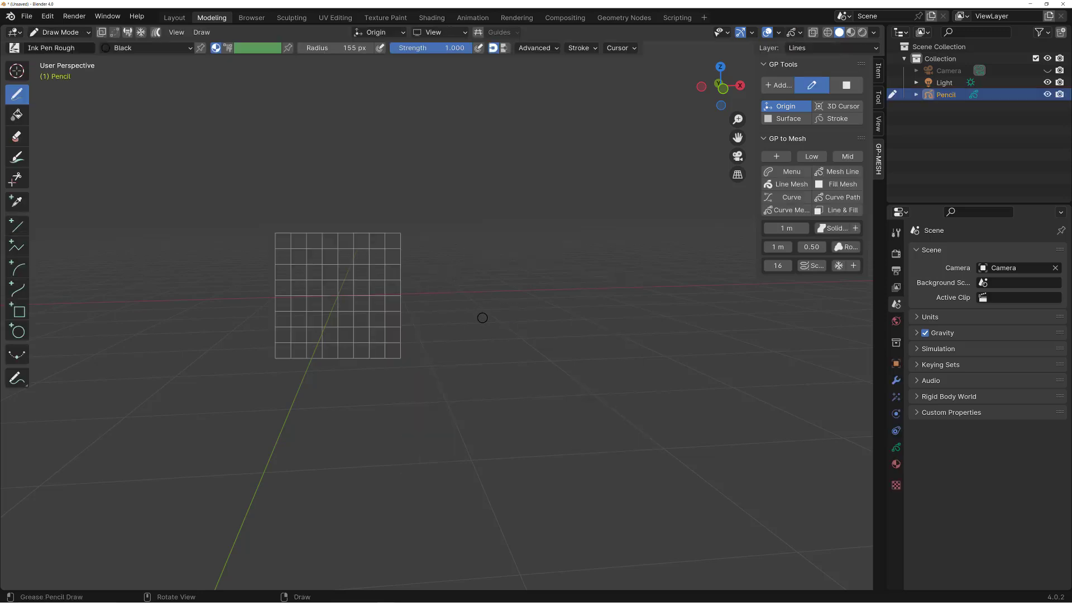
key("shift+a")
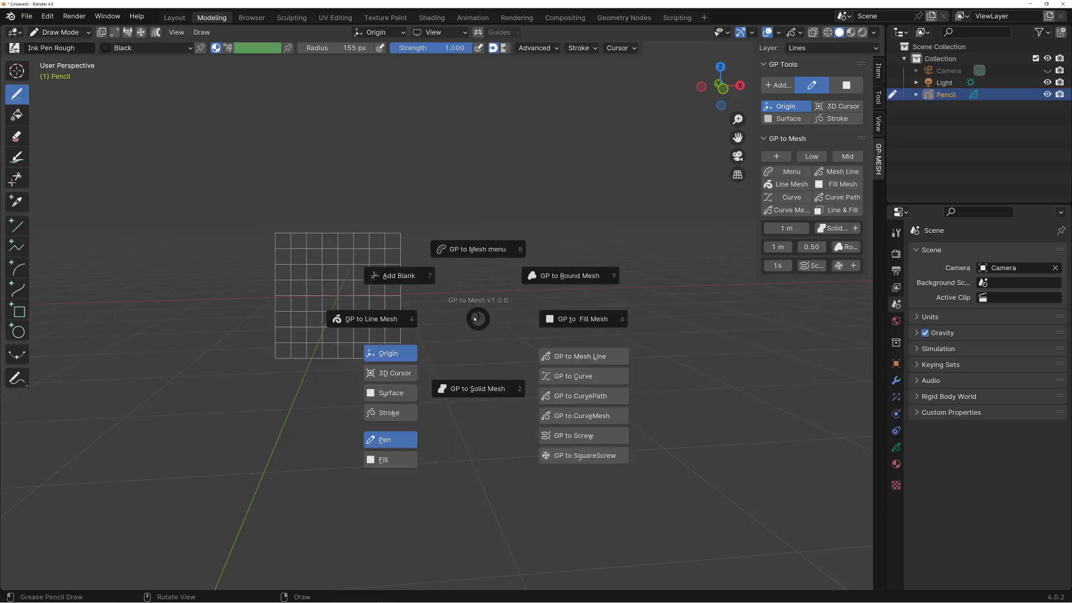
key("Escape")
mouse_move(476, 306)
middle_mouse_down("shift")
mouse_move(488, 297)
mouse_move(480, 292)
middle_mouse_up("shift")
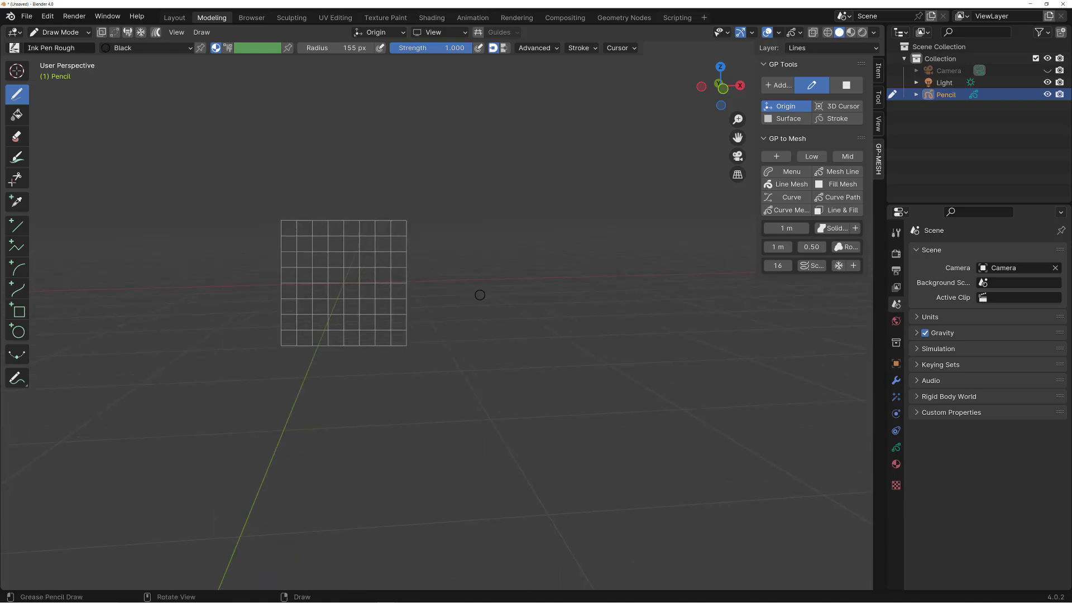
Step: In front view, draw a half-vase profile with a narrow neck and wide belly beside the vertical axis and convert it with GP to Screw
key("grave")
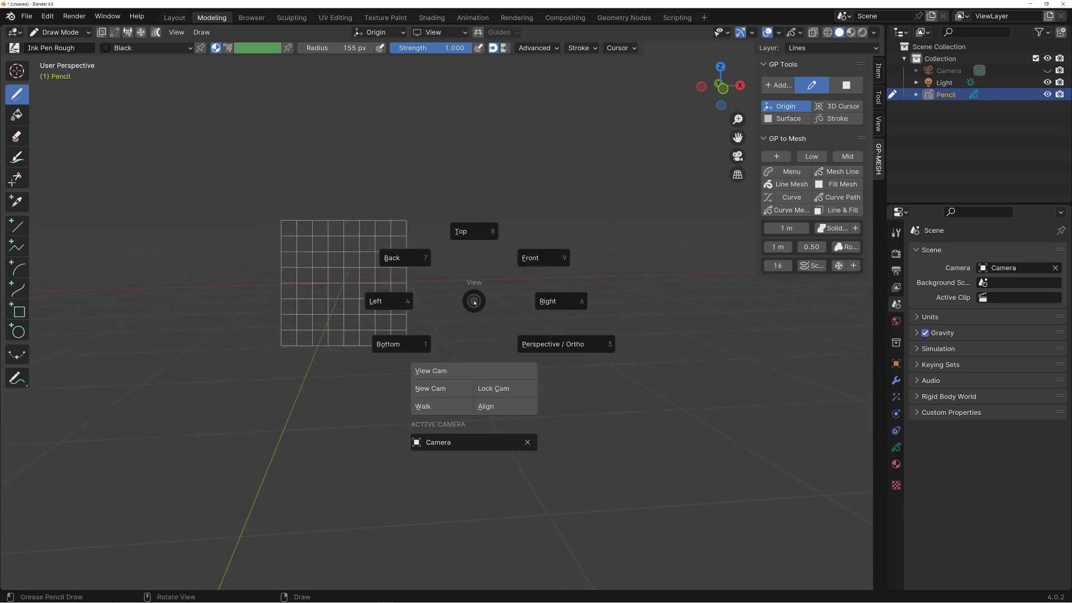
left_click(522, 260)
mouse_move(417, 290)
middle_mouse_down("shift")
mouse_move(541, 283)
mouse_move(500, 251)
middle_mouse_up("shift")
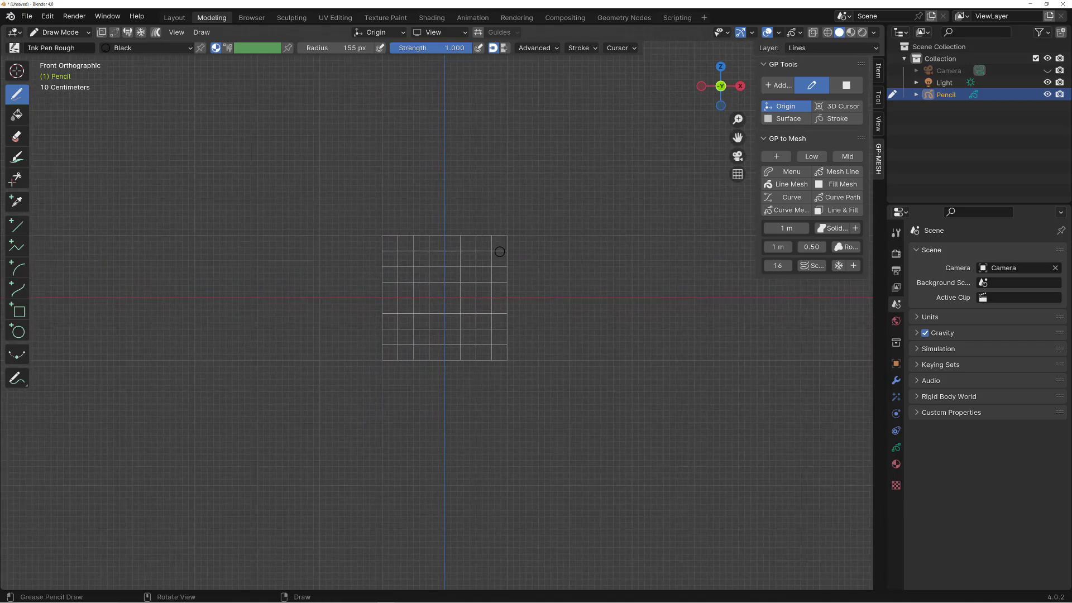
mouse_move(459, 197)
left_mouse_down()
mouse_move(516, 197)
mouse_move(530, 302)
mouse_move(584, 423)
mouse_move(486, 458)
left_mouse_up()
middle_click_drag(537, 322, 520, 299, "shift")
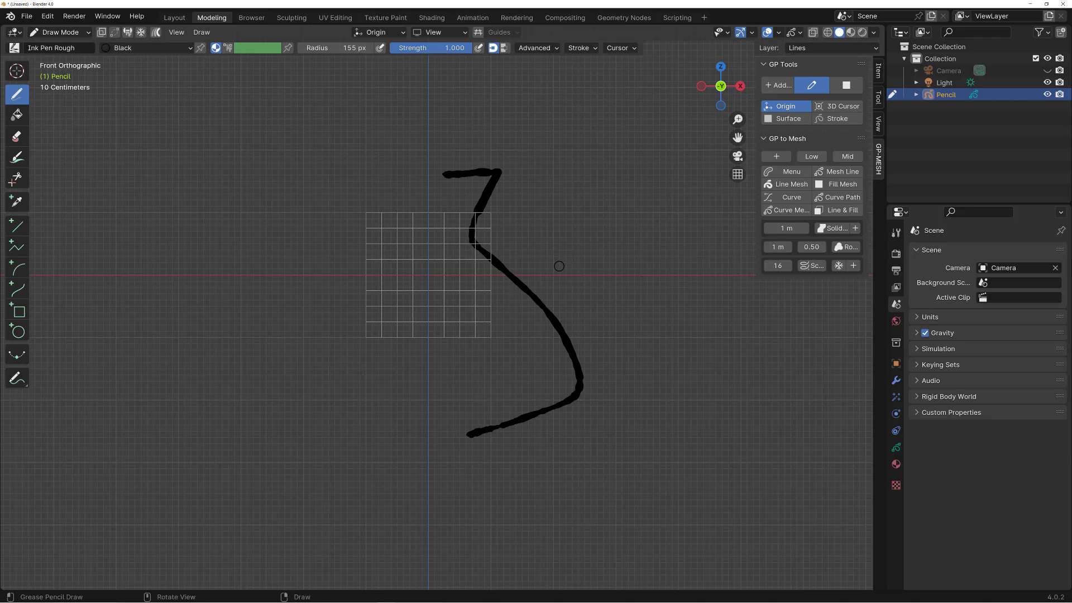
key("shift+w")
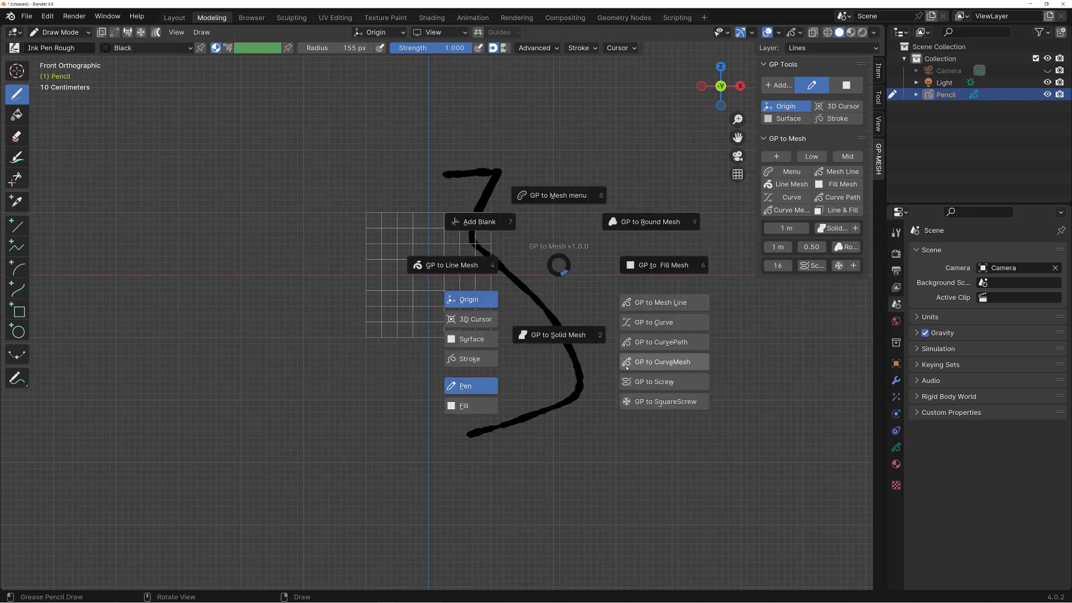
left_click(642, 383)
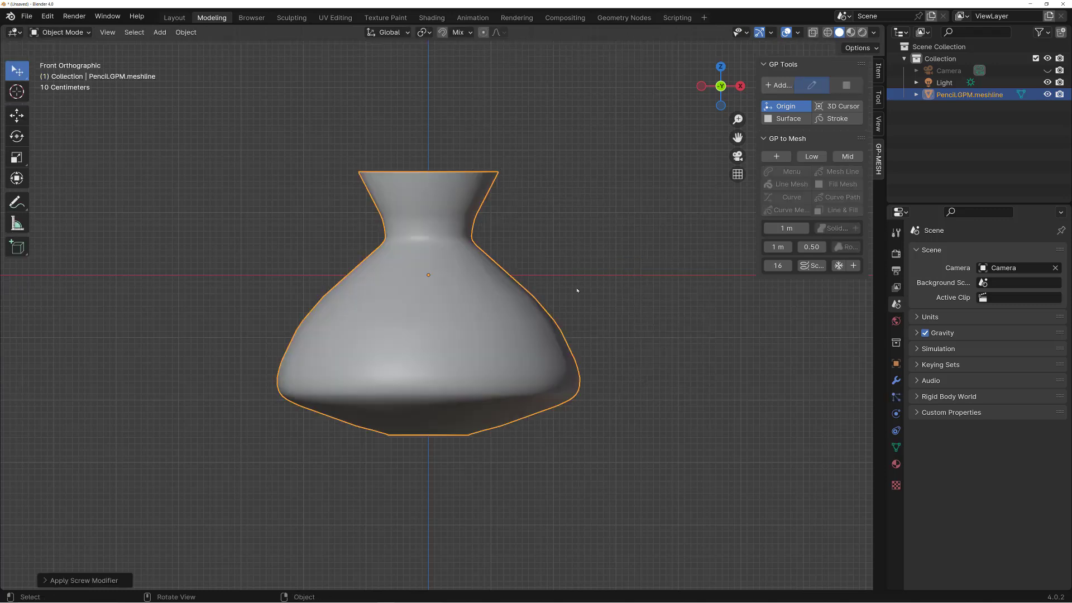
Step: Examine the round vase from the side and from above, in wireframe and solid shading
middle_click_drag(558, 327, 534, 324)
left_click_drag(535, 325, 510, 335, "alt")
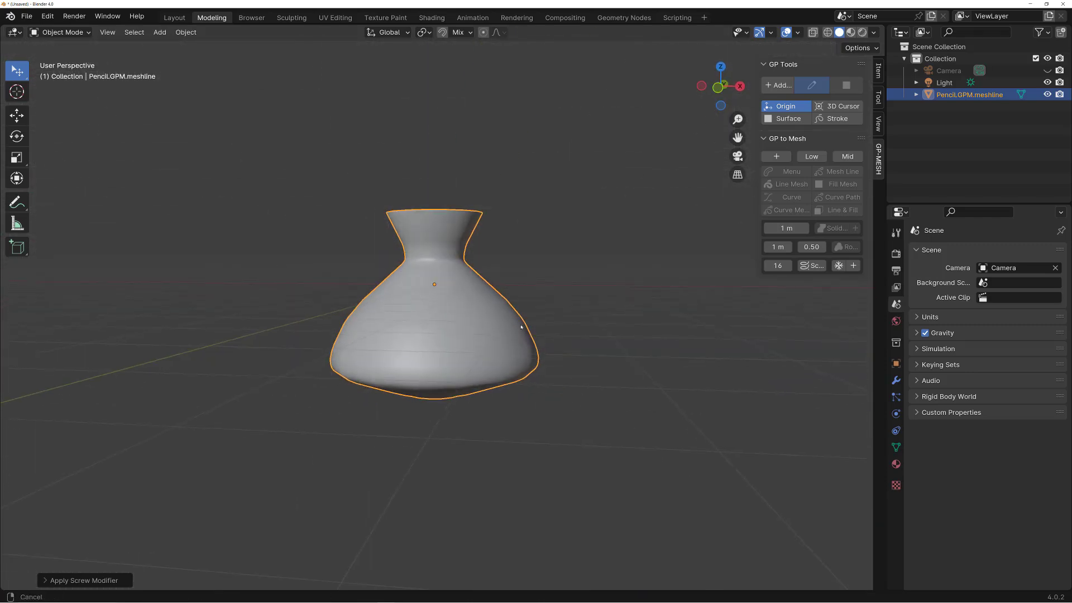
right_click_drag(509, 335, 530, 324, "alt")
middle_click_drag(535, 424, 553, 481)
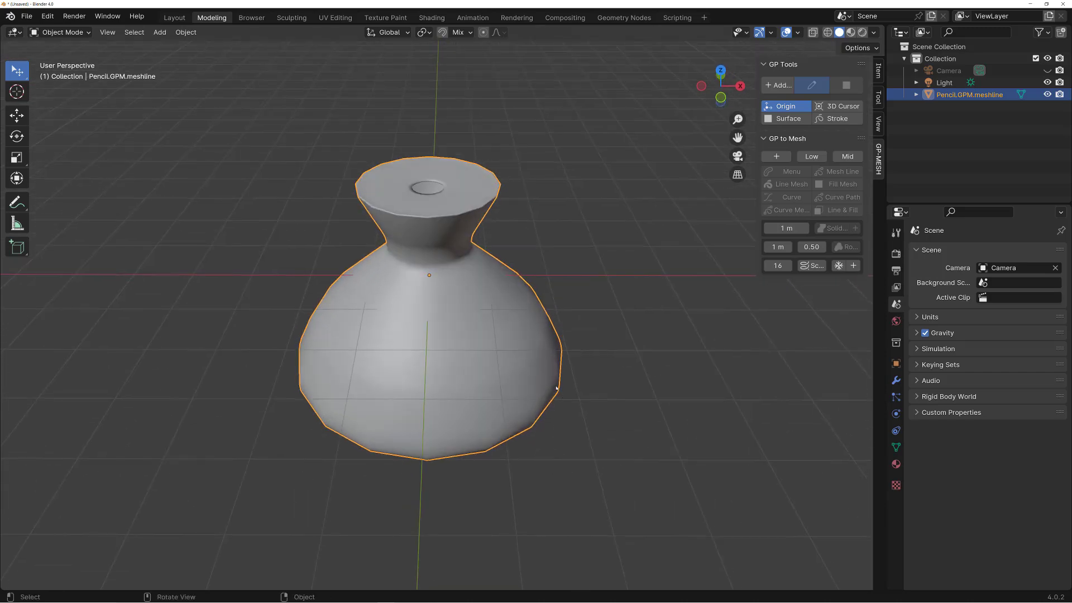
key("shift+z")
key("shift+z")
key("shift+z")
key("shift+z")
middle_click_drag(558, 383, 550, 364)
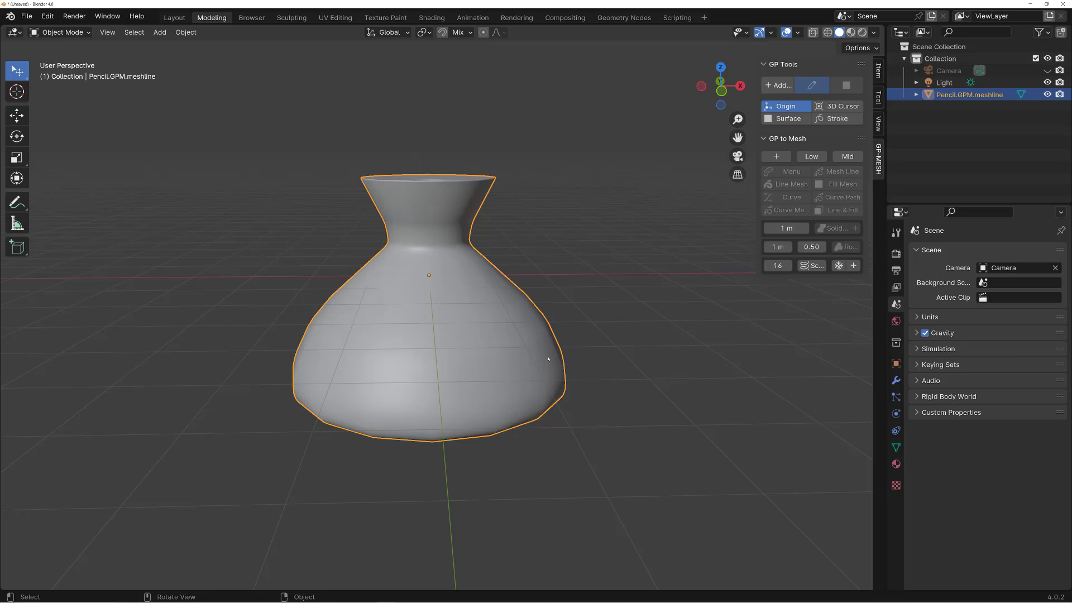
Step: Delete the round vase and add a new blank Grease Pencil object in front view
key("Delete")
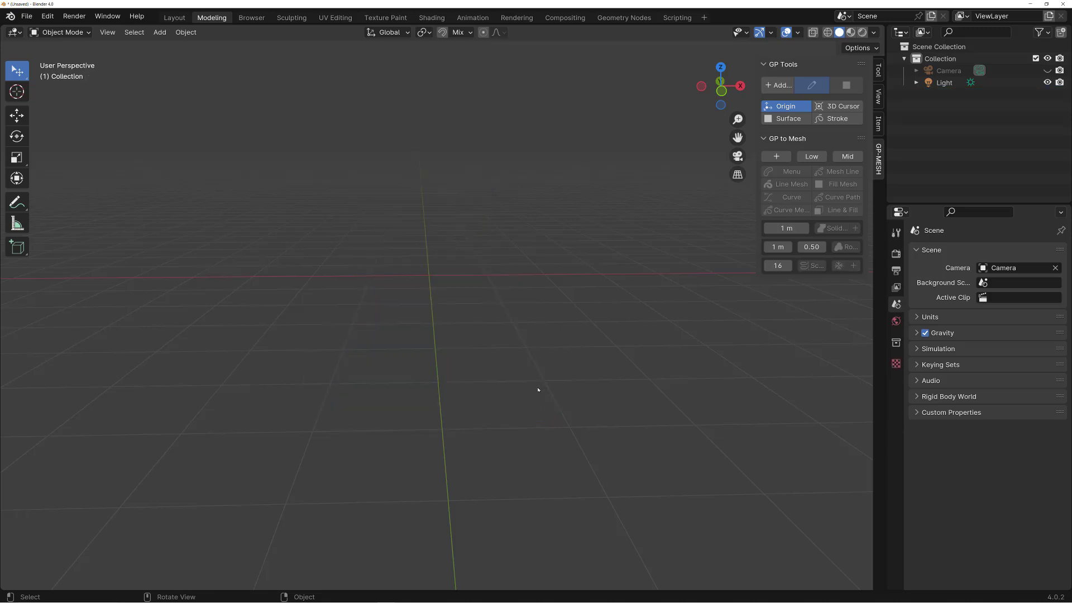
key("grave")
left_click(575, 363)
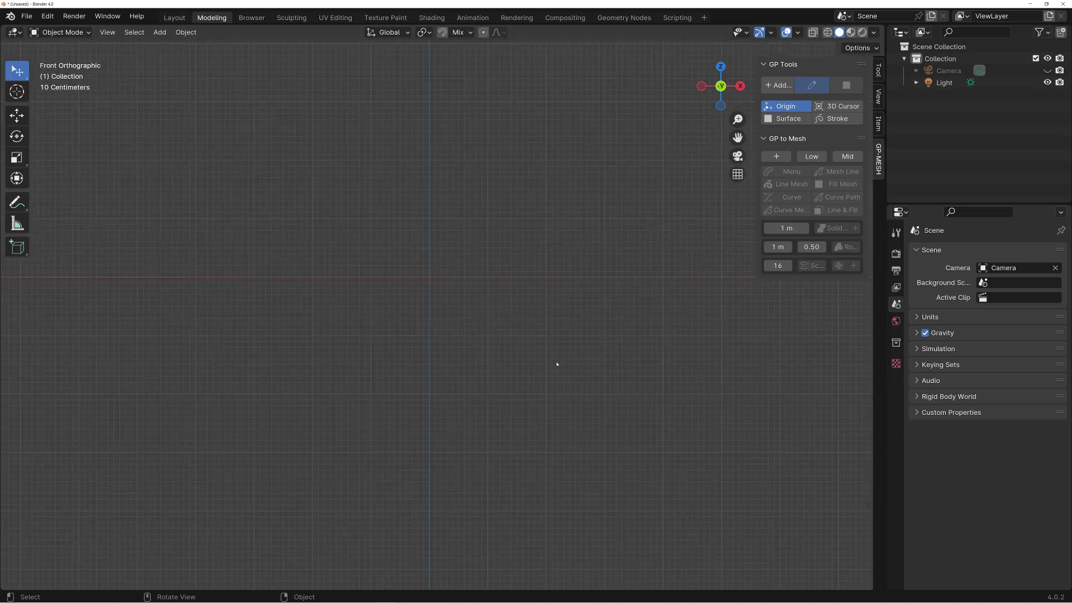
key("shift+w")
left_click(494, 330)
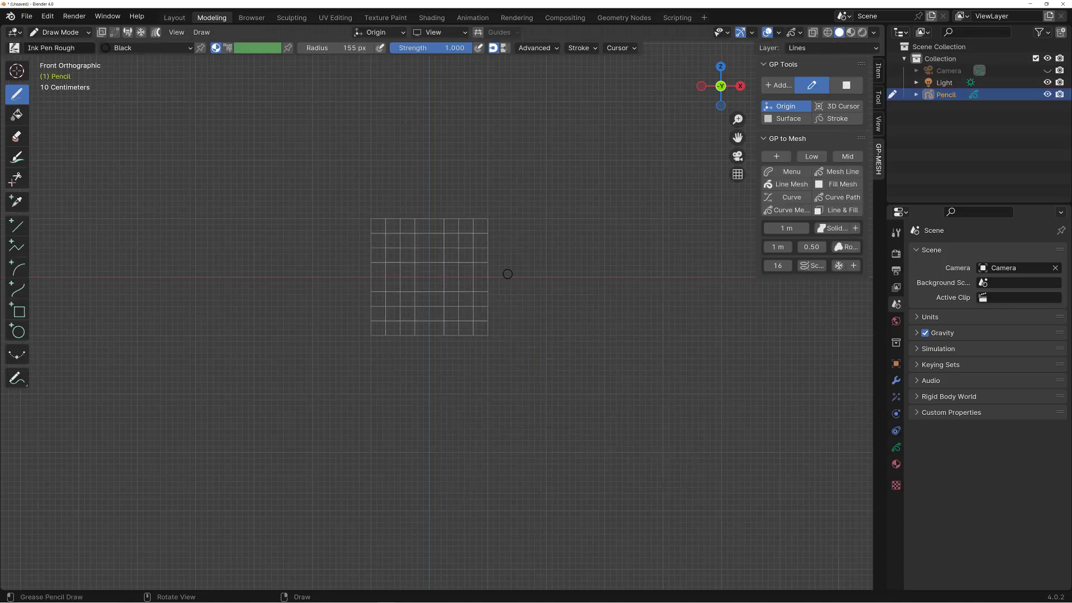
Step: Draw a vase profile with a flared top and angular belly beside the vertical axis and convert it with GP to SquareScrew
mouse_move(442, 200)
left_mouse_down()
mouse_move(478, 298)
mouse_move(473, 460)
left_mouse_up()
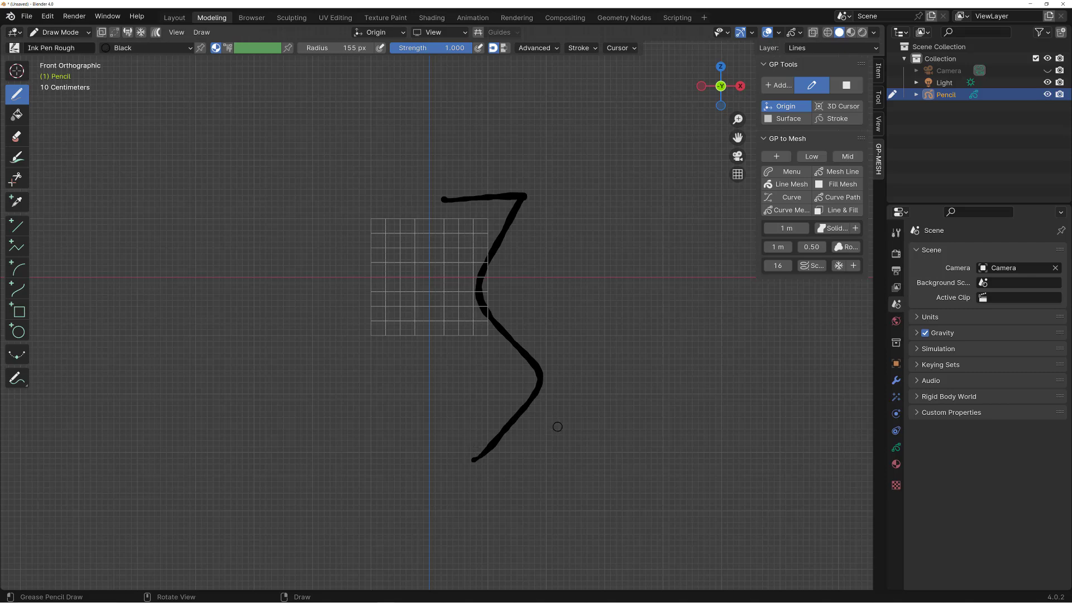
key("shift+q")
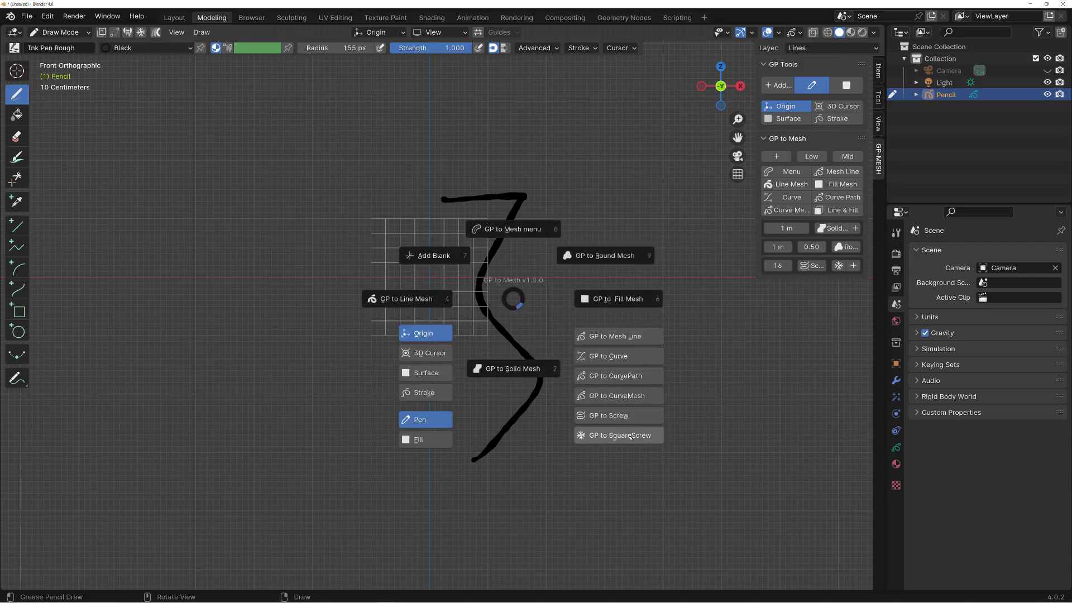
left_click(628, 441)
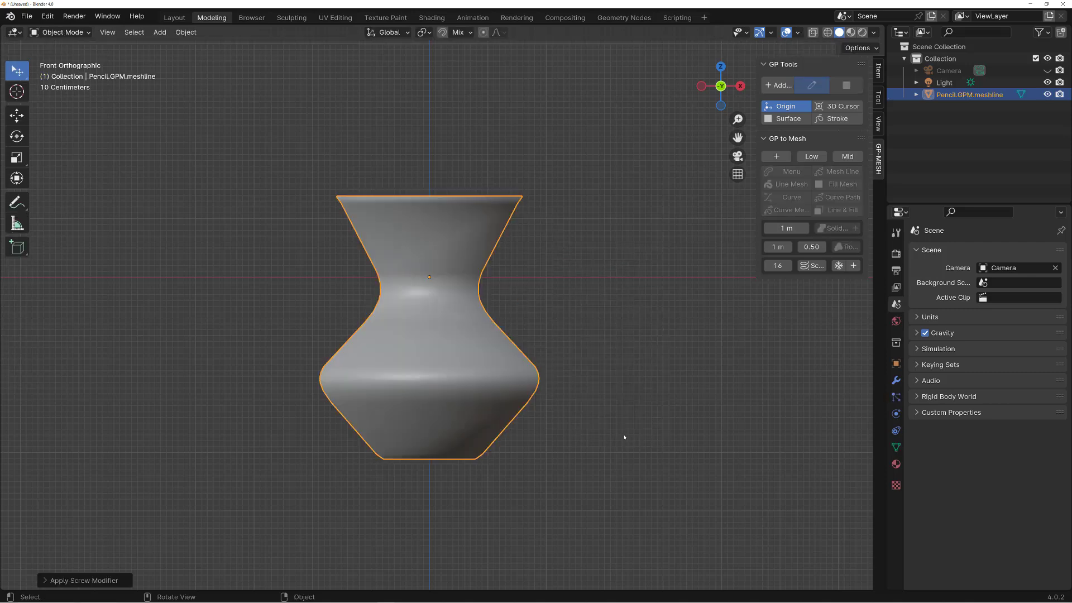
Step: Apply Shade Auto Smooth to the square vase and view its four-sided shape
middle_click_drag(622, 433, 532, 402)
scroll(531, 402, "down", 2)
right_click(491, 390)
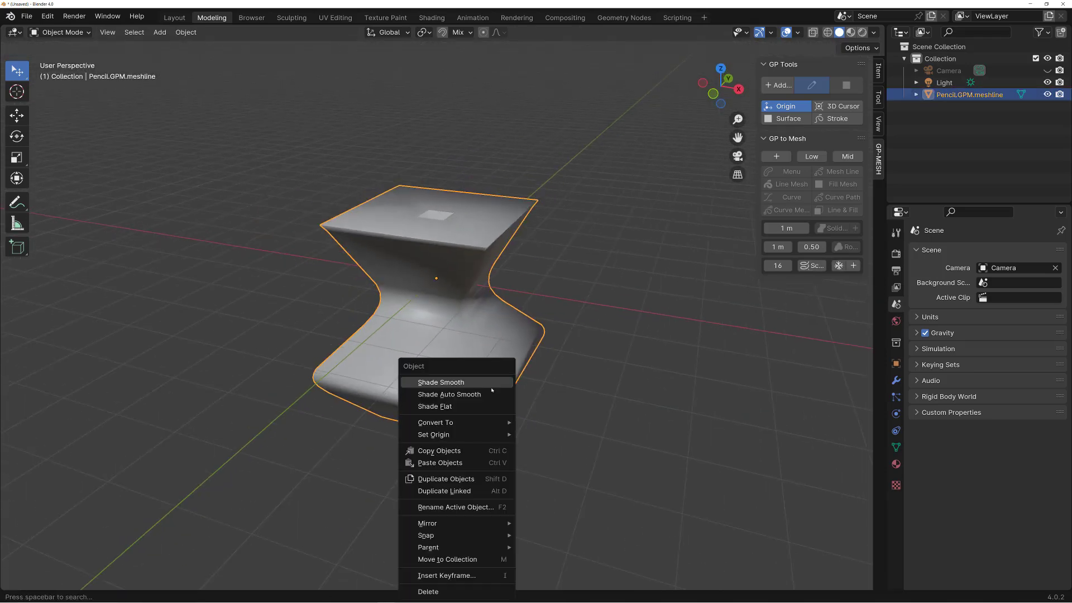
left_click(492, 394)
middle_click_drag(553, 404, 509, 402)
left_click(574, 431)
left_click(493, 395)
Step: Delete the square vase and add a new blank Grease Pencil object in front view
key("Delete")
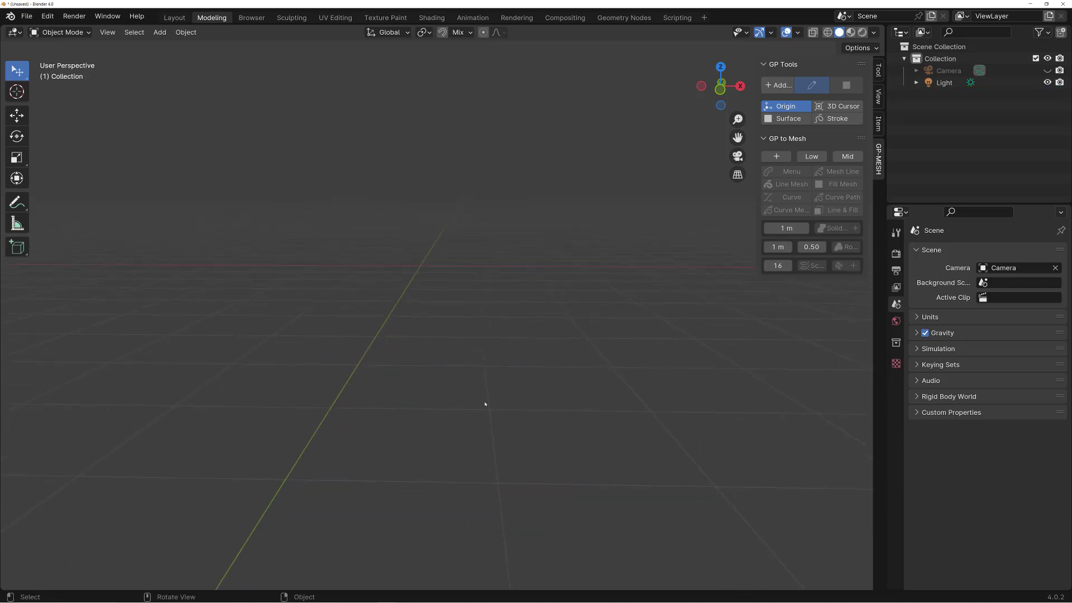
key("n")
key("n")
key("ctrl+shift+g")
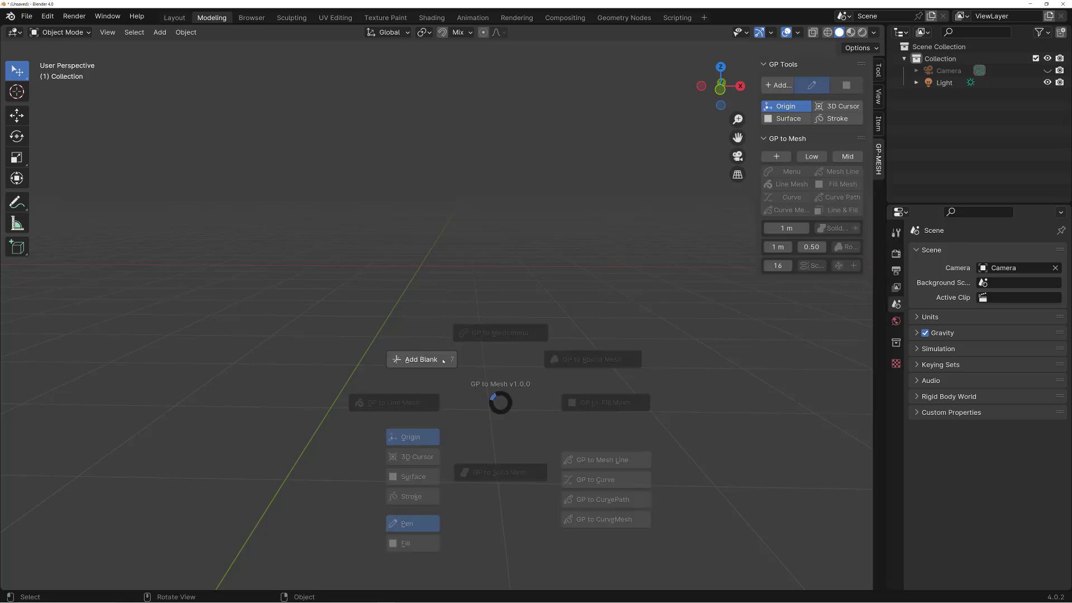
left_click(444, 360)
key("grave")
left_click(479, 344)
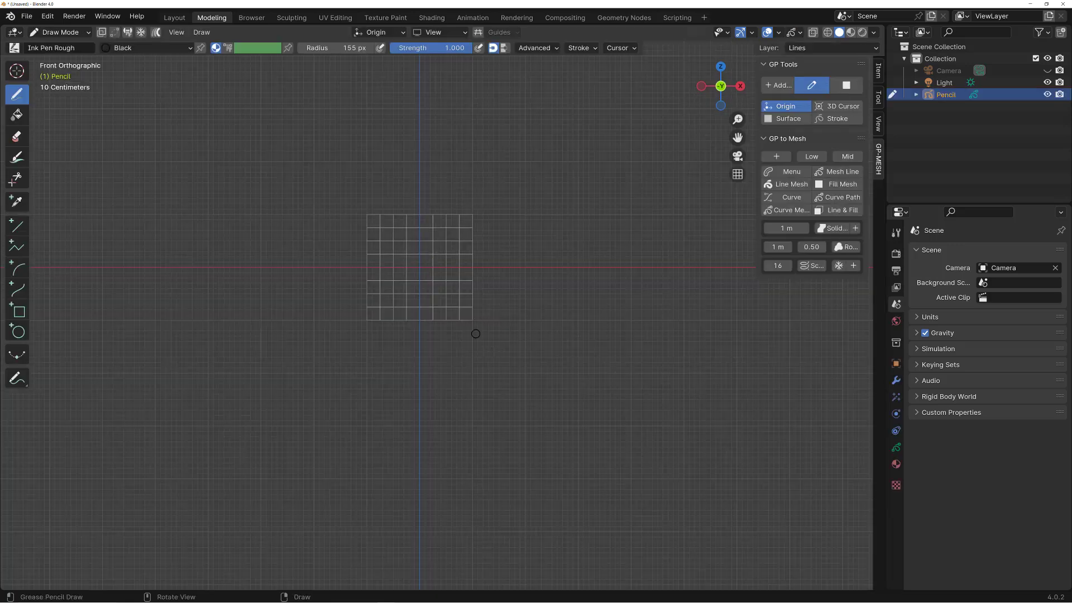
Step: Draw another half-vase profile, set the screw steps to 6, convert it with GP to Screw, and display it in wireframe
mouse_move(478, 206)
left_mouse_down()
mouse_move(505, 347)
mouse_move(476, 412)
left_mouse_up()
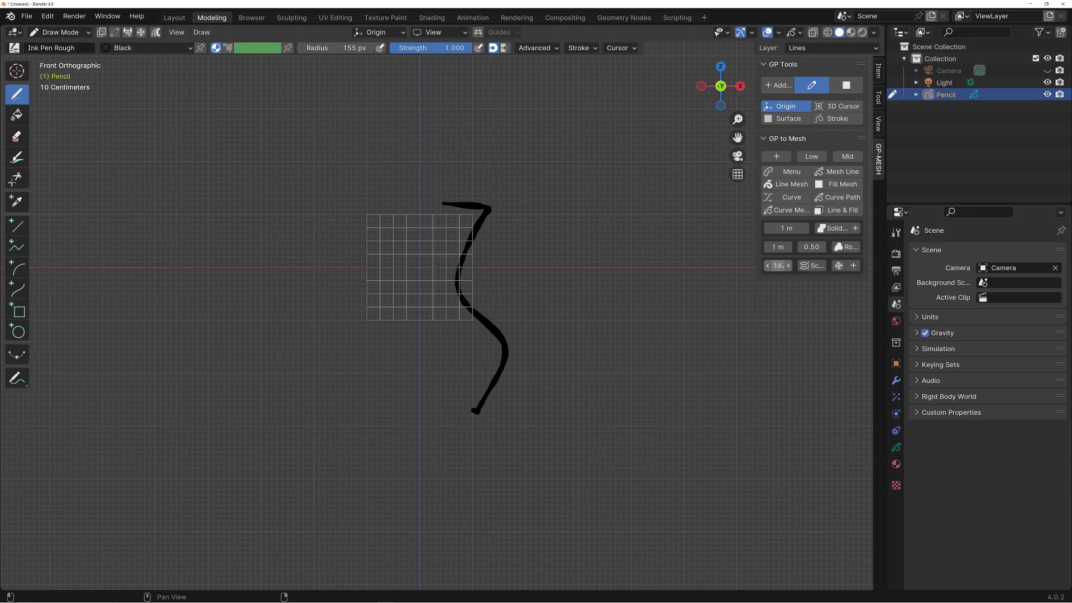
left_click(777, 265)
key("Return")
left_click(804, 265)
middle_click_drag(468, 244, 402, 265)
key("shift+z")
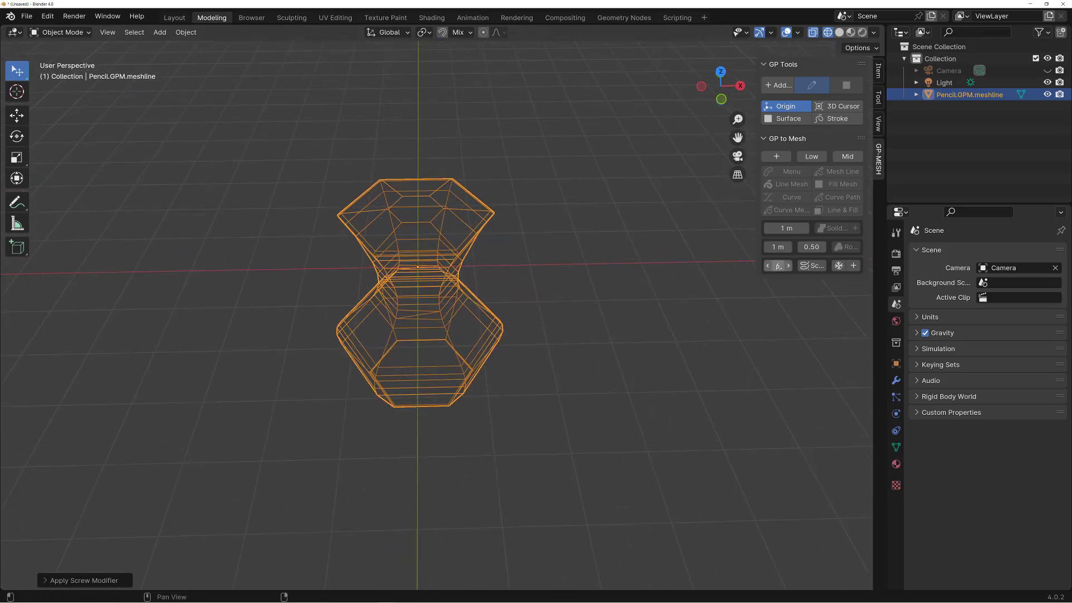
Step: Delete the six-sided vase and add a new blank Grease Pencil object in an angled perspective view
middle_click_drag(588, 270, 542, 289)
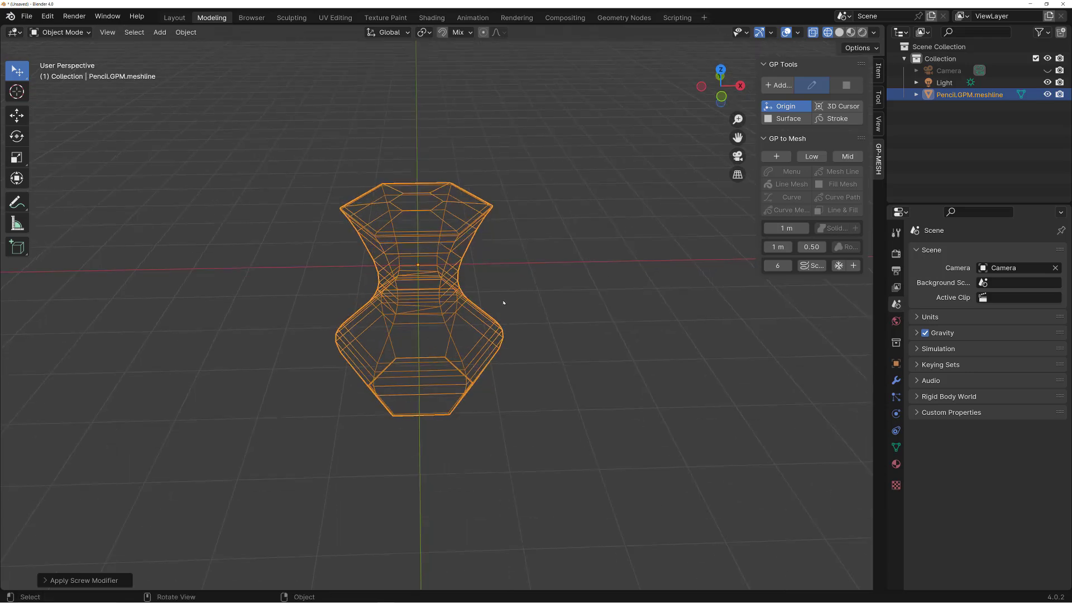
key("Delete")
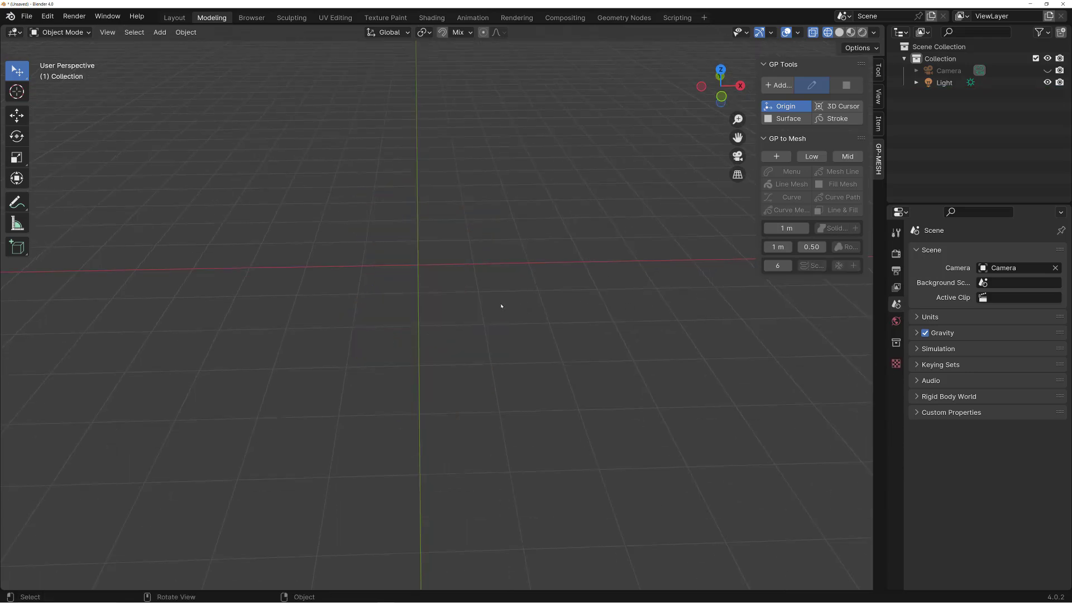
middle_click_drag(523, 350, 533, 356, "alt")
key("shift+q")
left_click(471, 290)
scroll(517, 241, "up", 2)
middle_click_drag(521, 261, 502, 283)
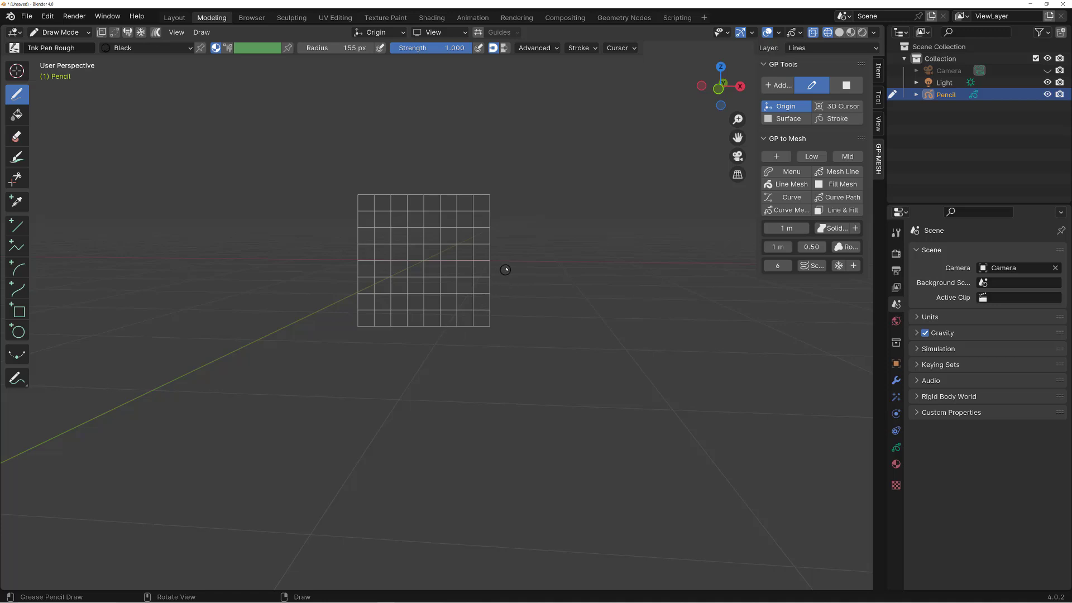
Step: Switch to the Fill brush and draw a filled half-vase shape with one straight vertical side over the grid
key("shift+q")
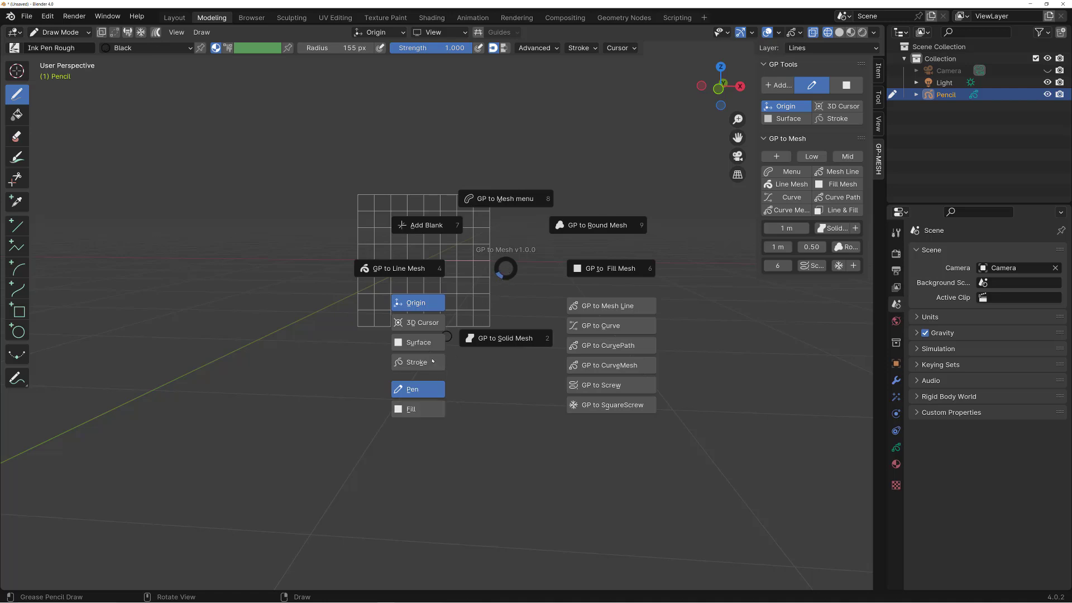
left_click(418, 409)
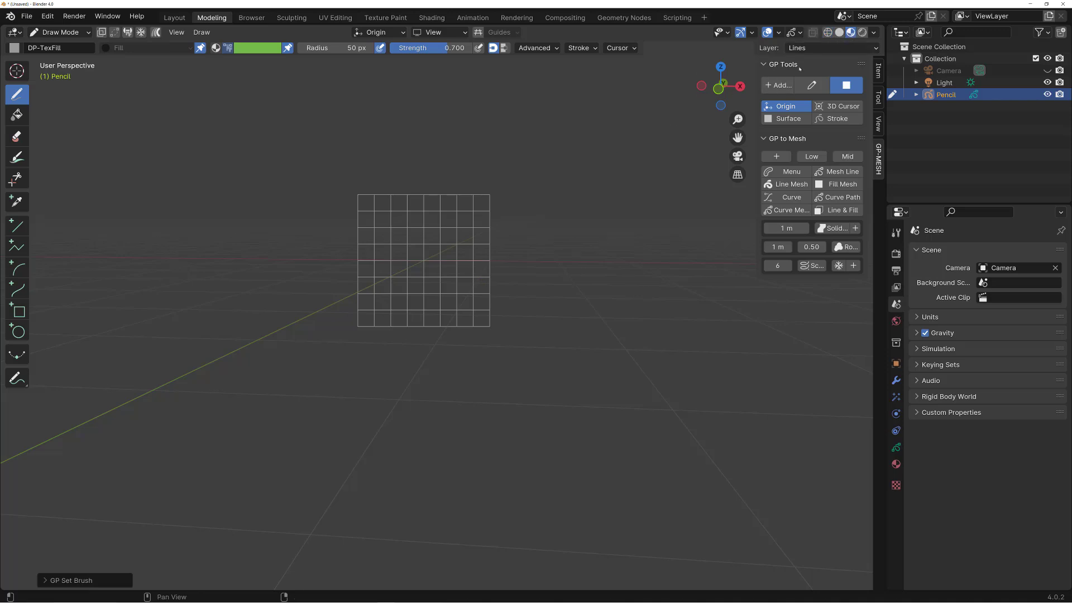
middle_click_drag(334, 122, 344, 128, "shift")
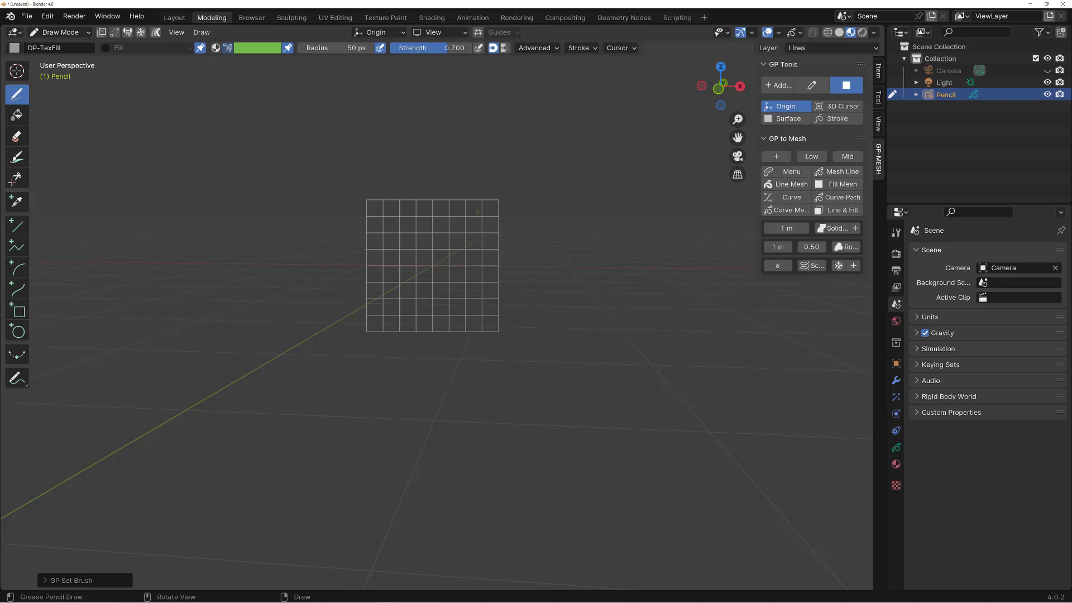
mouse_move(386, 175)
left_mouse_down()
mouse_move(510, 343)
mouse_move(380, 363)
mouse_move(382, 313)
left_mouse_up()
mouse_move(448, 303)
middle_mouse_down("shift")
mouse_move(397, 333)
mouse_move(495, 337)
mouse_move(440, 349)
mouse_move(448, 314)
middle_mouse_up("shift")
middle_click_drag(448, 314, 495, 281, "shift")
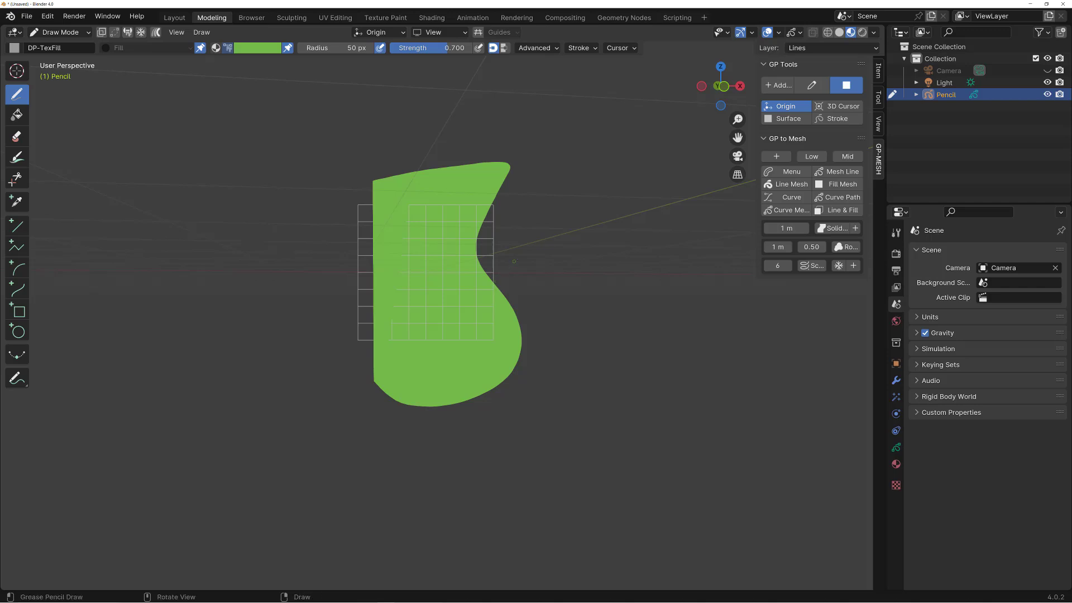
mouse_move(539, 176)
middle_mouse_down()
mouse_move(531, 228)
mouse_move(490, 244)
middle_mouse_up()
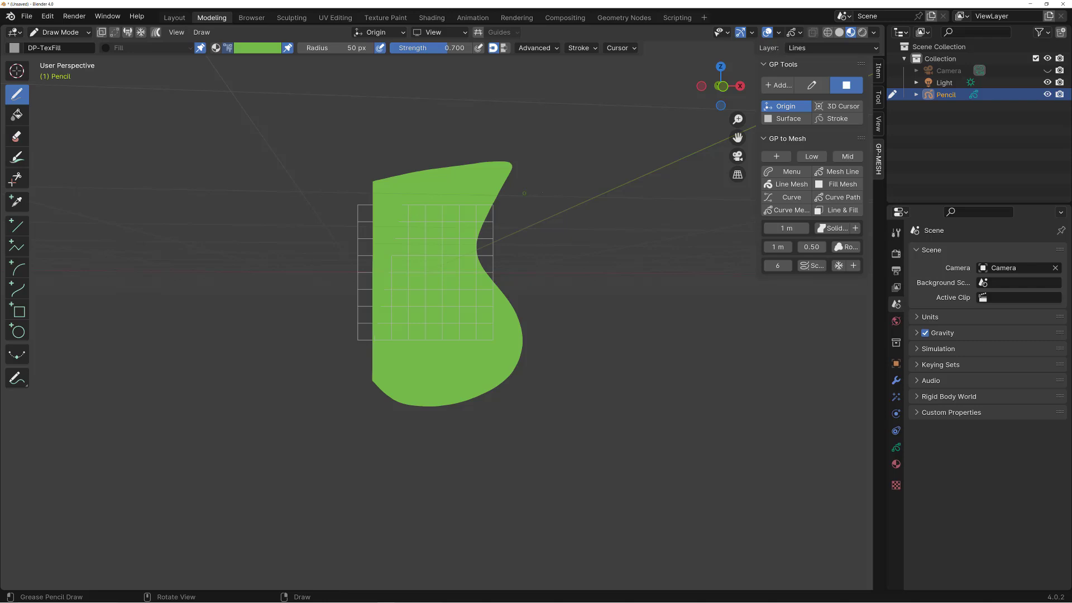
Step: Convert the filled half-vase shape with GP to Fill Mesh and inspect the flat mesh from an angle
key("shift+w")
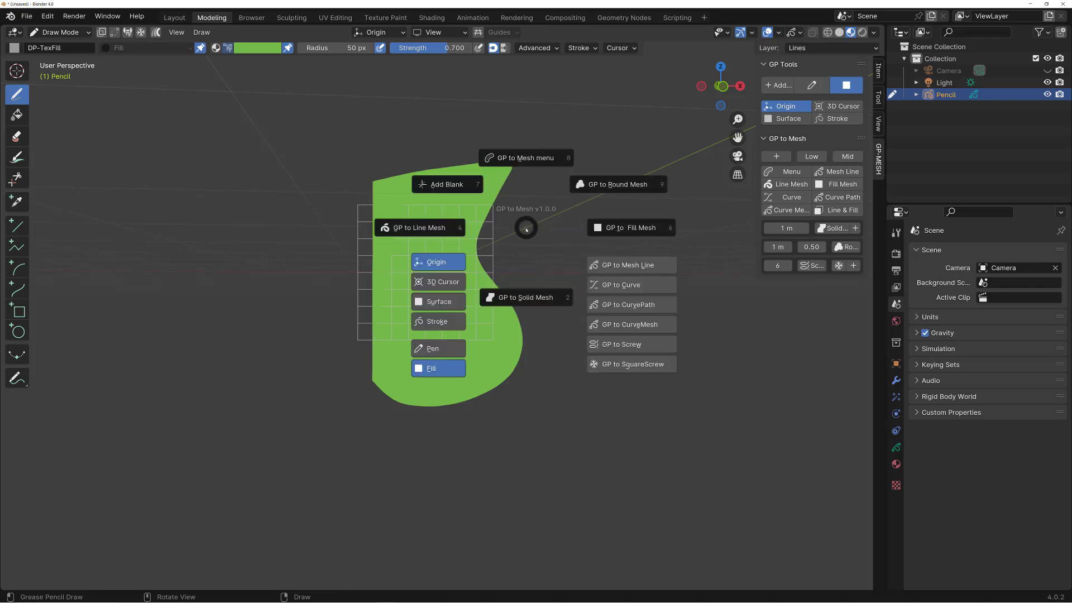
left_click(621, 228)
middle_click_drag(524, 257, 551, 330)
key("alt+z")
key("alt+z")
middle_click_drag(531, 277, 499, 312)
Step: Add a new blank Grease Pencil object and draw a small filled four-sided shape beside the half-vase mesh
key("shift+q")
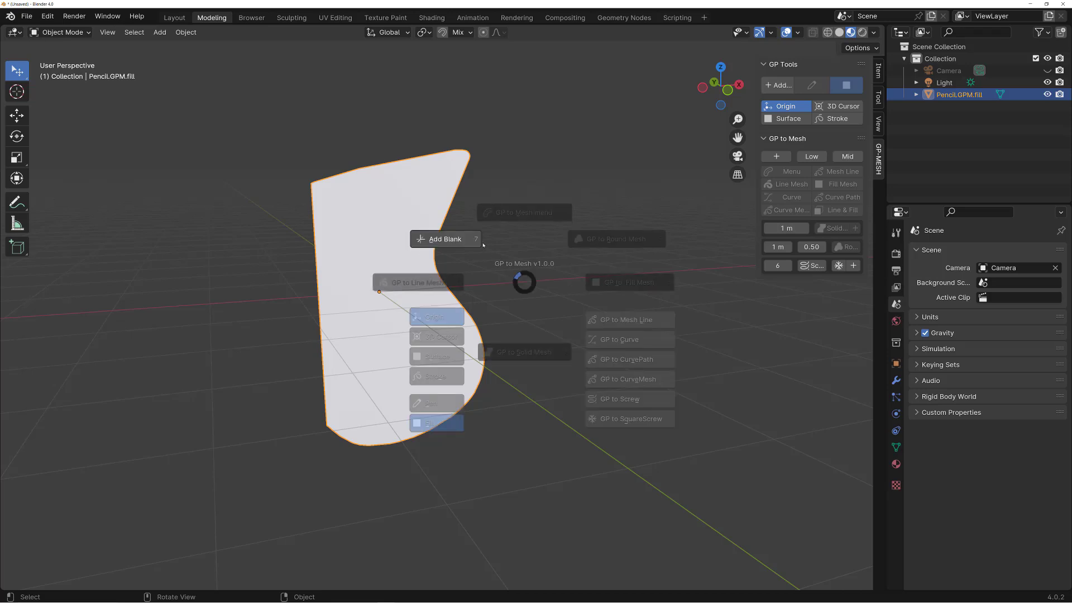
left_click(483, 243)
mouse_move(558, 216)
left_mouse_down()
mouse_move(586, 316)
mouse_move(559, 319)
left_mouse_up()
mouse_move(570, 347)
middle_mouse_down()
mouse_move(642, 340)
mouse_move(529, 327)
middle_mouse_up()
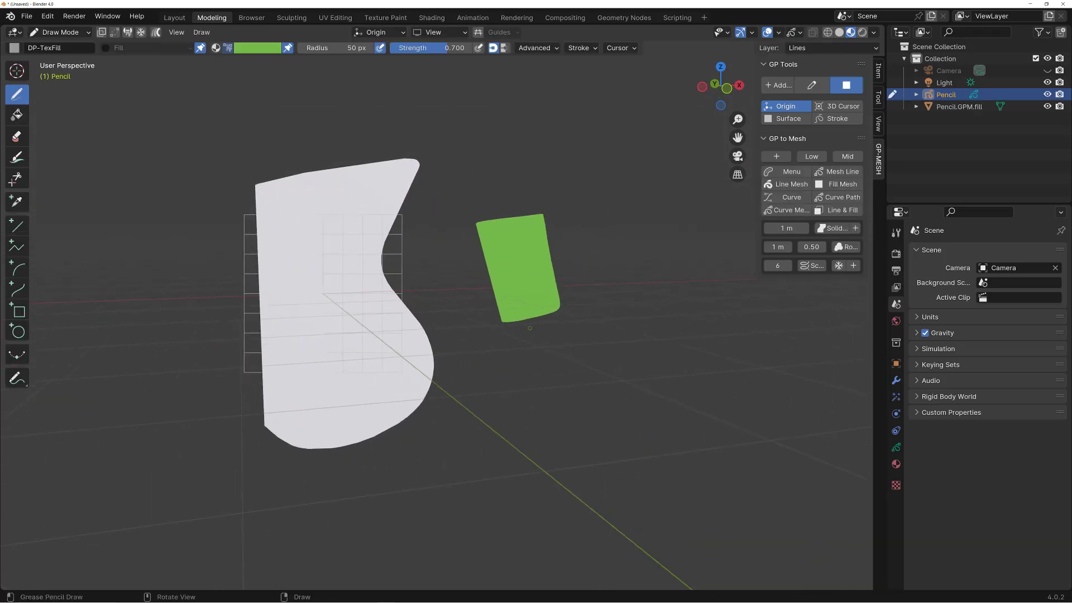
Step: Convert the small four-sided shape with GP to Solid Mesh at 1 m thickness and apply it
key("shift+q")
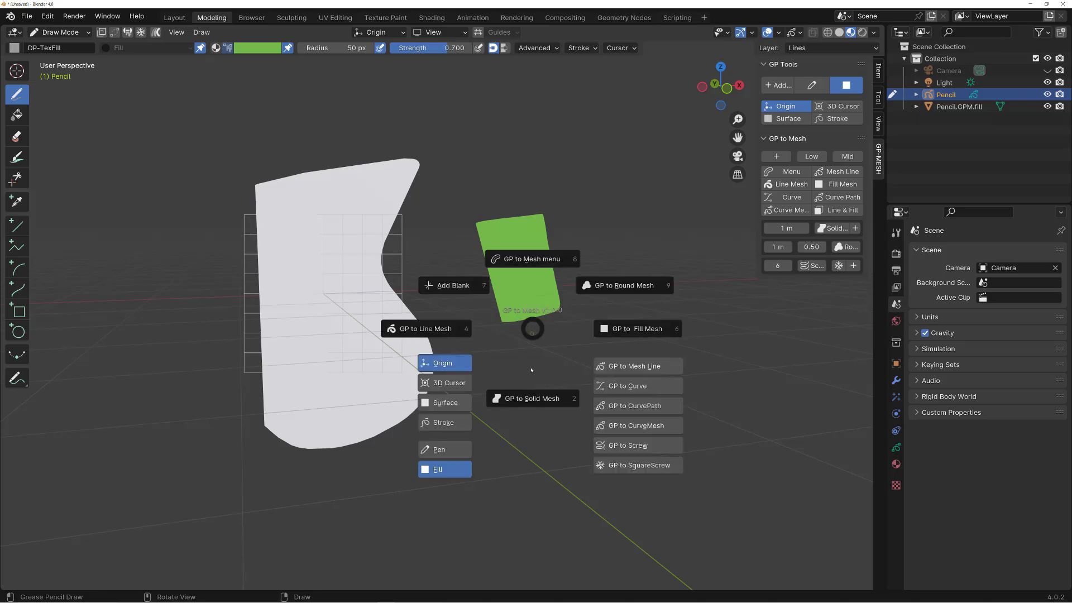
left_click(539, 400)
mouse_move(538, 369)
middle_mouse_down()
mouse_move(617, 359)
mouse_move(514, 421)
mouse_move(418, 378)
mouse_move(347, 287)
mouse_move(313, 280)
mouse_move(495, 401)
mouse_move(438, 371)
mouse_move(435, 356)
mouse_move(491, 363)
mouse_move(548, 390)
mouse_move(592, 365)
mouse_move(618, 376)
mouse_move(524, 375)
mouse_move(575, 353)
middle_mouse_up()
left_click(606, 347)
left_click(600, 343)
Step: Add another blank Grease Pencil object and draw a filled four-sided shape above the solid block
key("q")
left_click(552, 271)
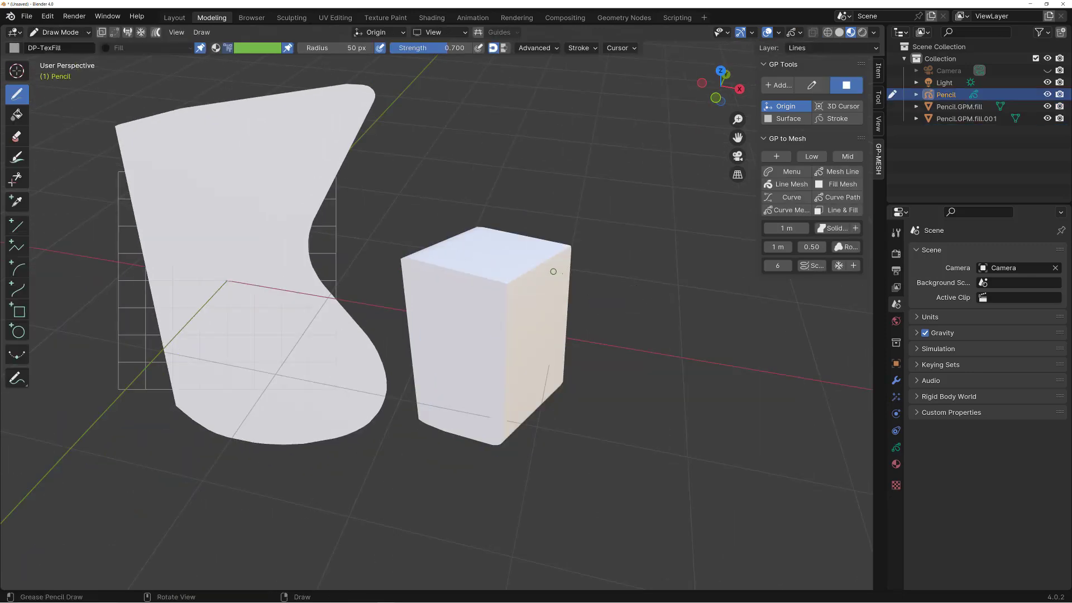
middle_click_drag(553, 268, 463, 377, "shift")
middle_click_drag(474, 264, 475, 231)
mouse_move(423, 180)
left_mouse_down()
mouse_move(530, 168)
mouse_move(443, 310)
mouse_move(439, 268)
left_mouse_up()
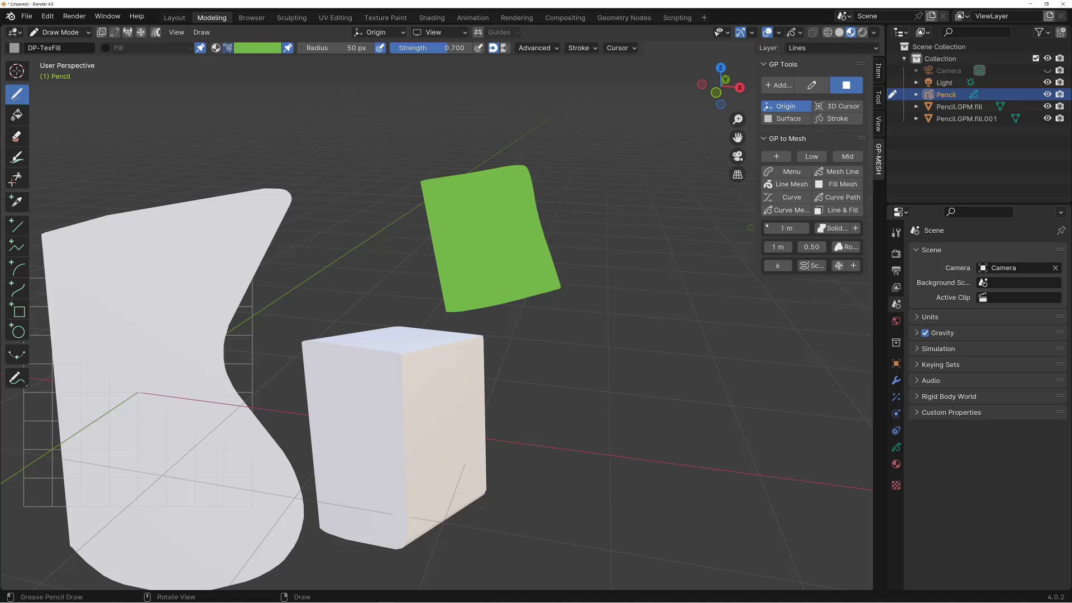
Step: Convert the shape above the block with GP to Solid Mesh, set its thickness to 0.31 m, and apply it
left_click(833, 230)
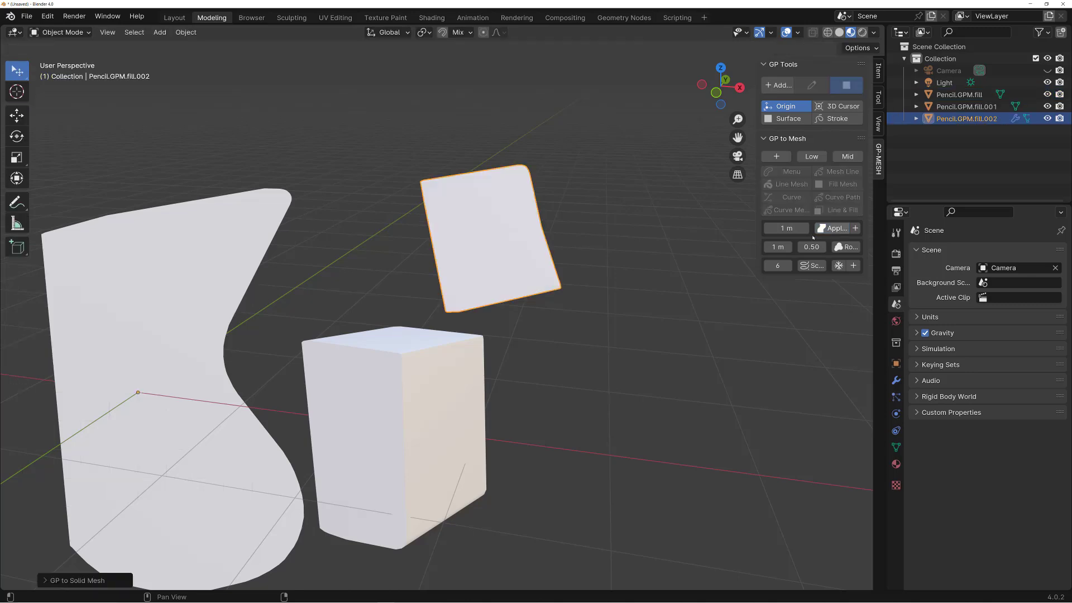
middle_click_drag(566, 265, 720, 234)
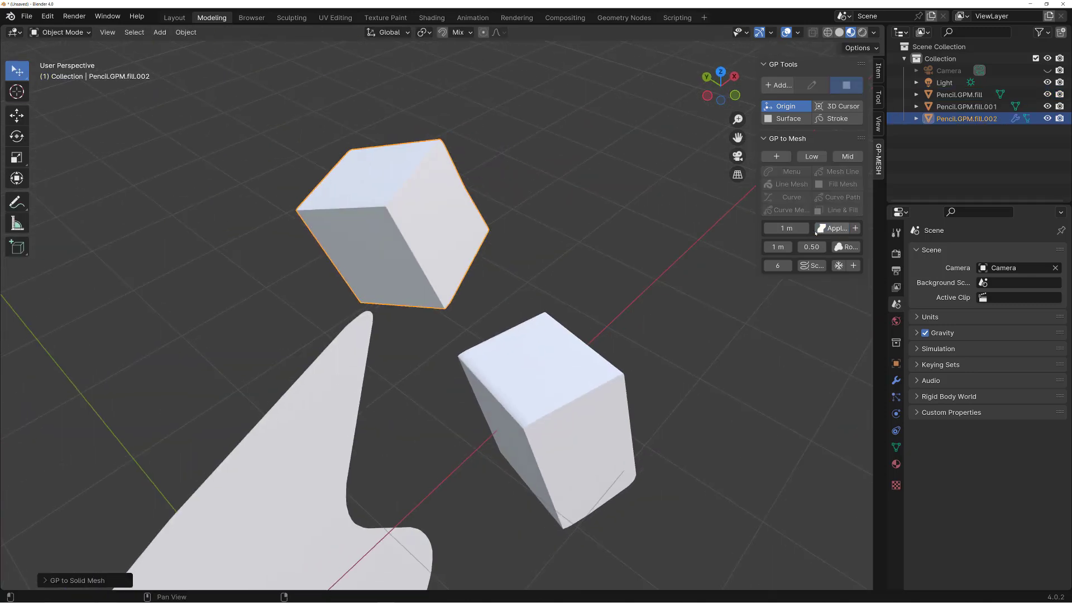
left_click_drag(786, 228, 752, 229)
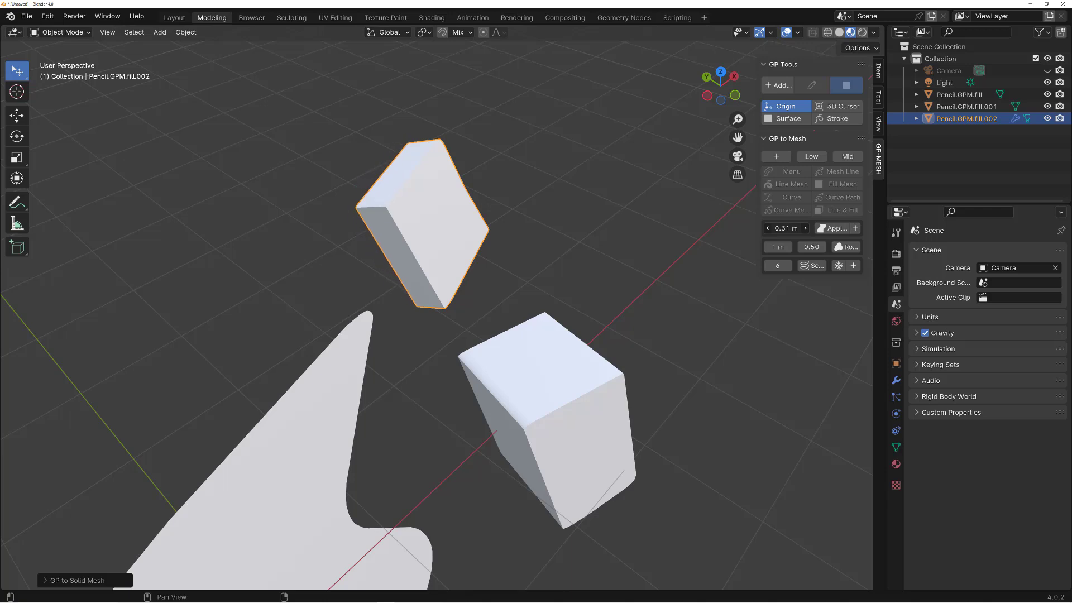
left_click(832, 230)
middle_click_drag(598, 258, 545, 232)
key("shift+z")
key("shift+z")
mouse_move(441, 232)
middle_mouse_down()
mouse_move(549, 233)
mouse_move(469, 247)
middle_mouse_up()
Step: Add a new blank Grease Pencil object and draw three filled four-sided shapes beside the thin solid
key("shift+q")
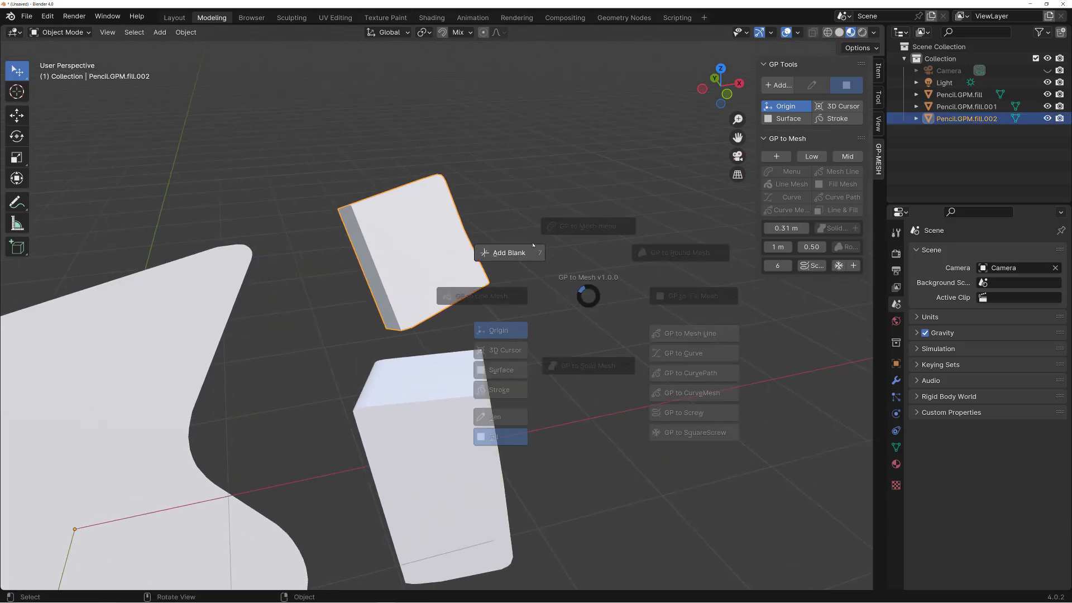
left_click(534, 245)
mouse_move(524, 192)
left_mouse_down()
mouse_move(588, 222)
mouse_move(528, 298)
left_mouse_up()
mouse_move(614, 200)
left_mouse_down()
mouse_move(665, 226)
mouse_move(617, 254)
left_mouse_up()
mouse_move(592, 302)
left_mouse_down()
mouse_move(637, 350)
mouse_move(592, 334)
left_mouse_up()
middle_click_drag(592, 335, 605, 377)
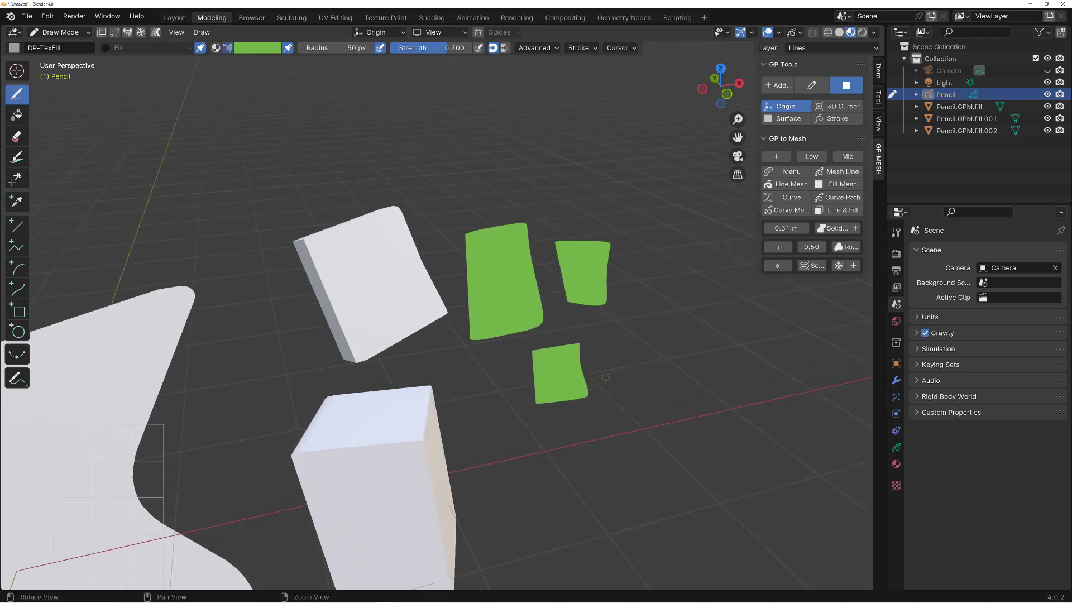
Step: Convert the three filled shapes together with GP to Solid Mesh at 0.31 m thickness and apply it
key("alt+q")
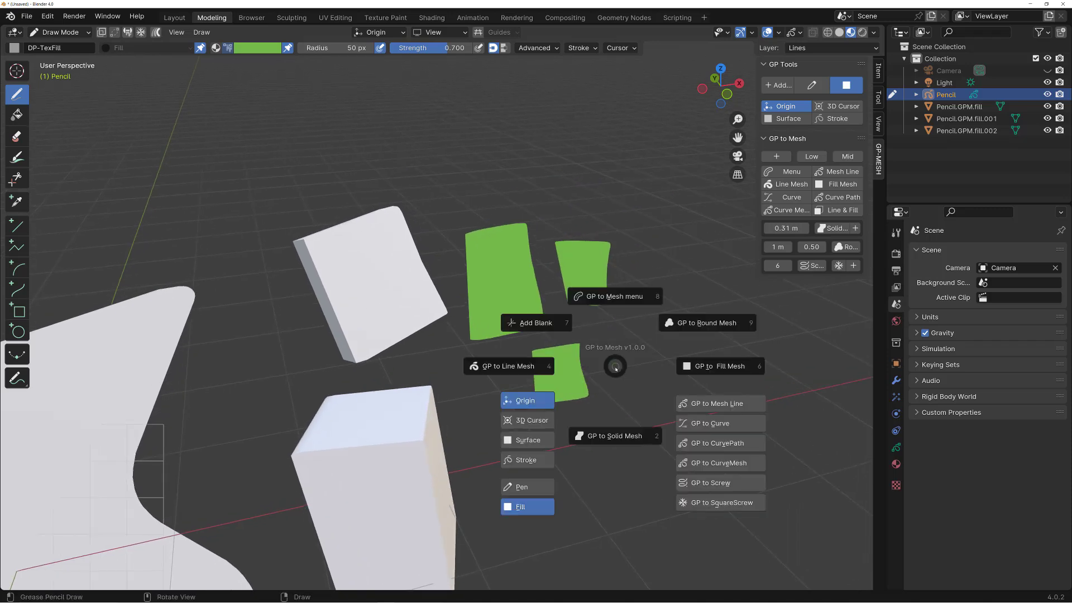
left_click(623, 438)
middle_click_drag(623, 437, 615, 311)
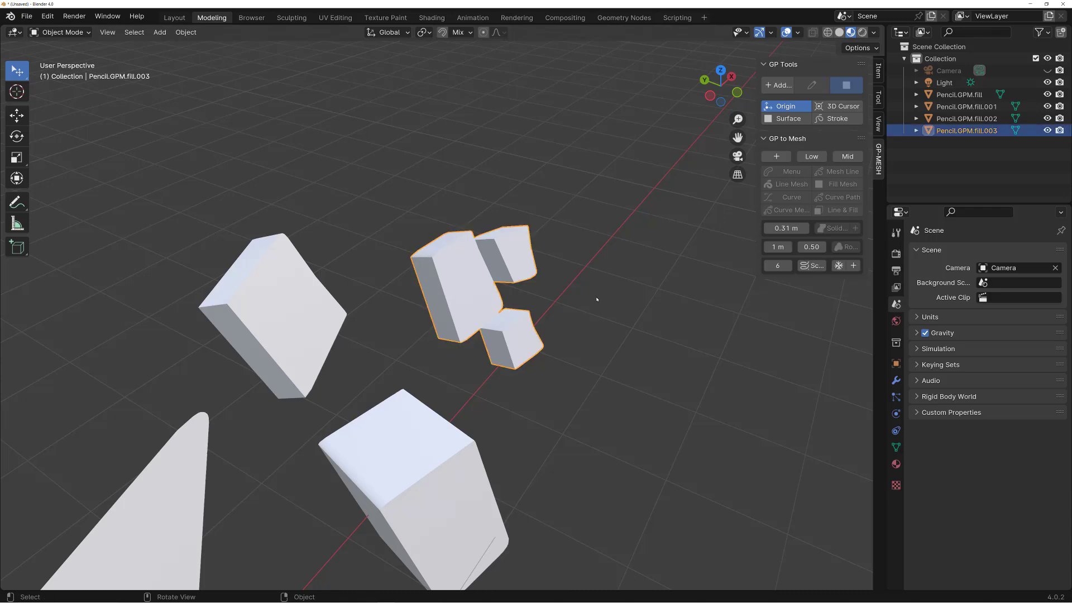
left_click_drag(591, 330, 584, 326, "alt")
left_click(584, 325)
left_click(525, 347)
middle_click_drag(578, 379, 565, 373, "alt")
Step: Add a new blank Grease Pencil object and draw a large filled dome shape beside the three small solids
key("shift+w")
left_click(558, 340)
right_click_drag(536, 363, 509, 416, "alt")
middle_click_drag(509, 416, 528, 371)
mouse_move(529, 371)
left_mouse_down("alt")
mouse_move(545, 233)
mouse_move(577, 344)
mouse_move(544, 369)
left_mouse_up("alt")
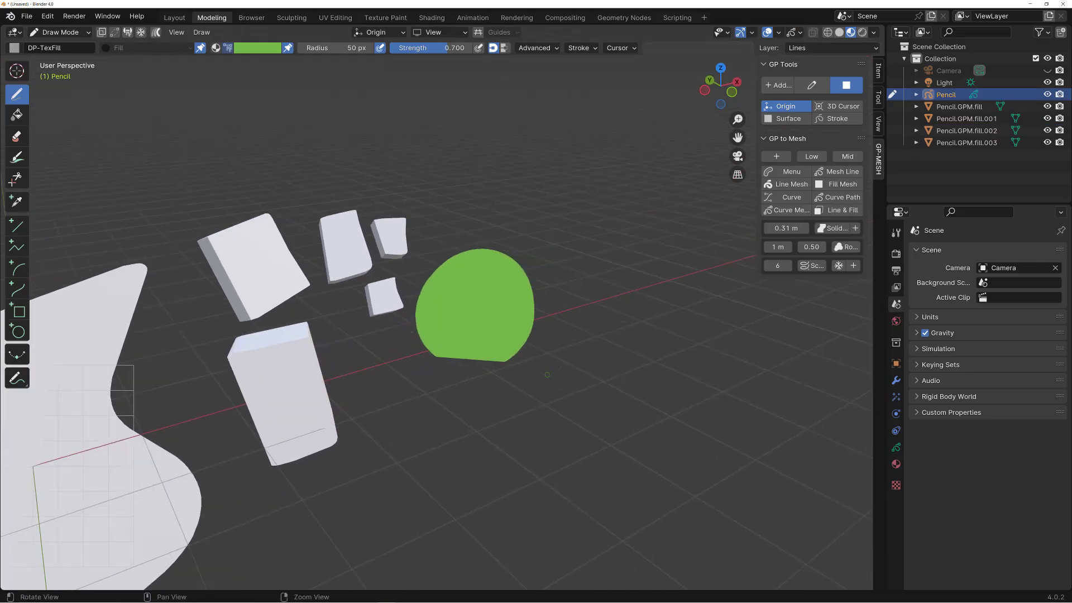
Step: Convert the dome shape with GP to Round Mesh and check its topology in wireframe
middle_click_drag(544, 370, 655, 317)
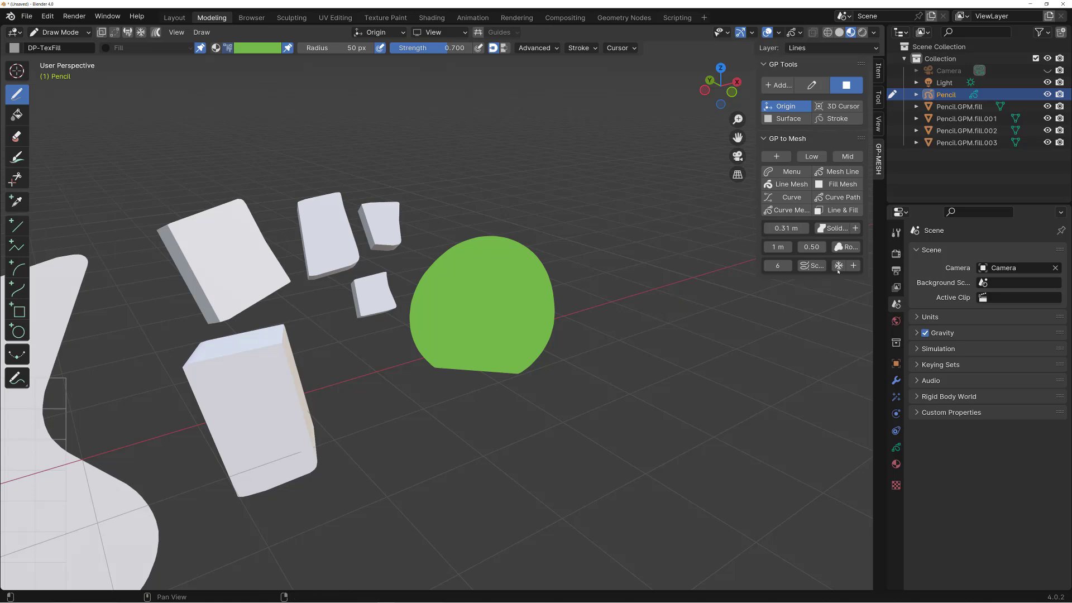
middle_click_drag(594, 304, 591, 313, "shift")
key("shift+q")
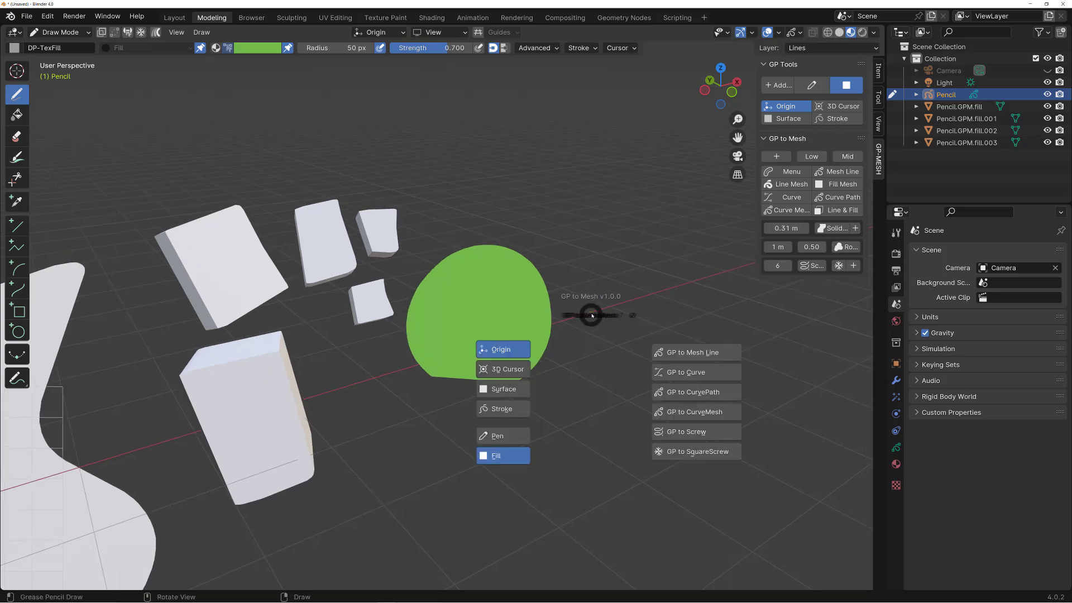
left_click(642, 280)
middle_click_drag(641, 282, 555, 359)
key("shift+z")
key("shift+z")
Step: Add a new blank Grease Pencil object and draw a second filled dome shape behind the round mesh
key("shift+q")
left_click(518, 303)
mouse_move(518, 303)
left_mouse_down()
mouse_move(555, 209)
mouse_move(600, 301)
left_mouse_up()
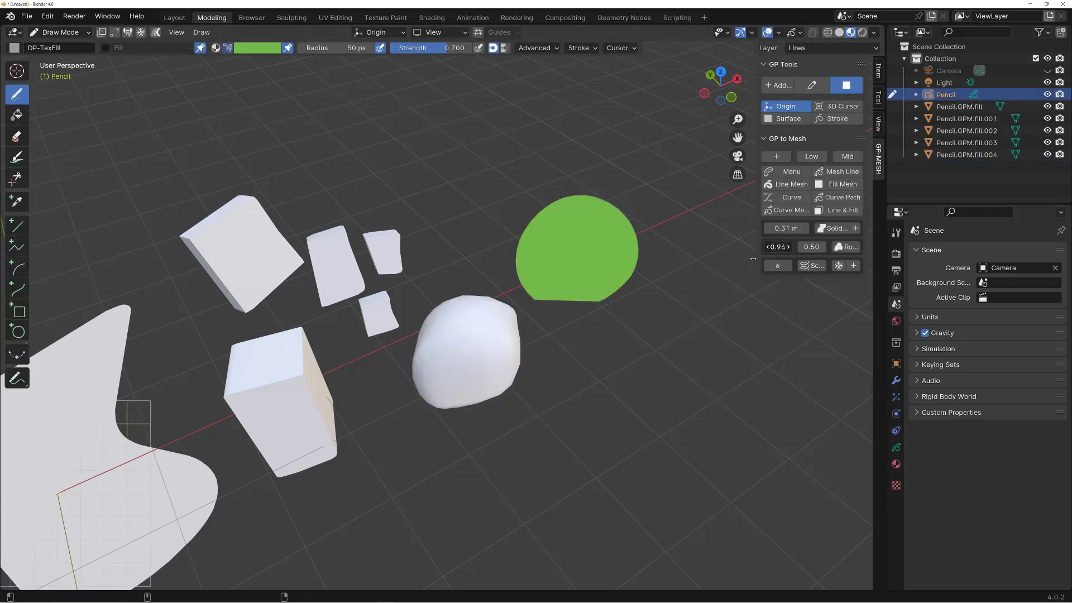
Step: Set the first Round Mesh value to 0.84, convert the second dome with GP to Round Mesh, and check it in wireframe
left_click(845, 247)
mouse_move(657, 326)
middle_mouse_down()
mouse_move(556, 404)
mouse_move(604, 346)
mouse_move(593, 353)
middle_mouse_up()
key("shift+z")
key("shift+z")
key("shift+z")
key("shift+z")
Step: Add a new blank Grease Pencil object and draw a filled oval in front of the second round mesh
key("shift+w")
left_click(609, 274)
left_click_drag(528, 425, 621, 376)
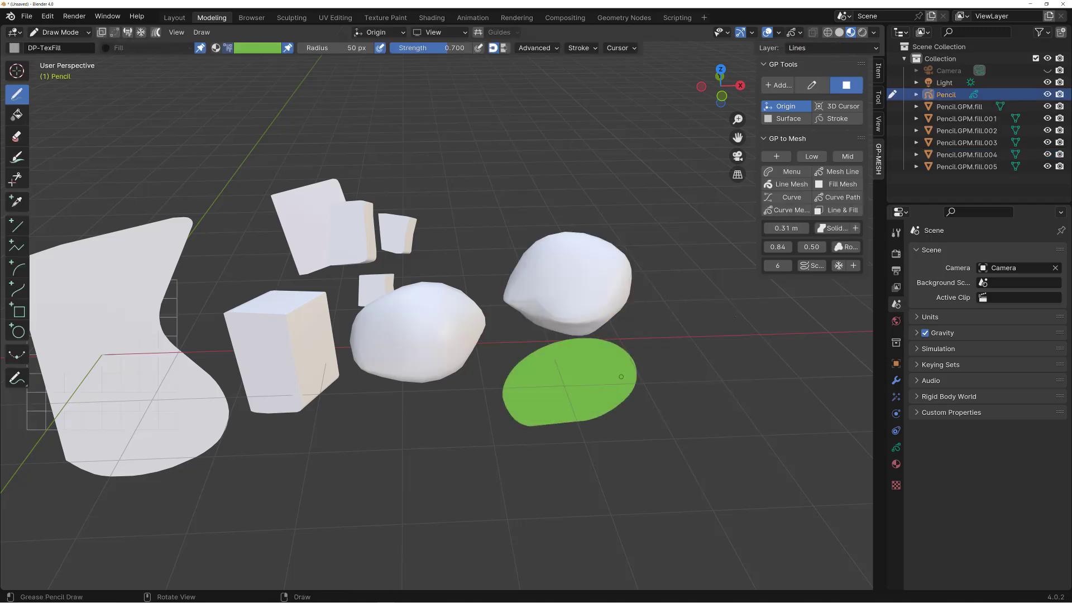
Step: Set the second Round Mesh value to 0.21, convert the oval with GP to Round Mesh, and check its denser wireframe
scroll(435, 321, "up", 2)
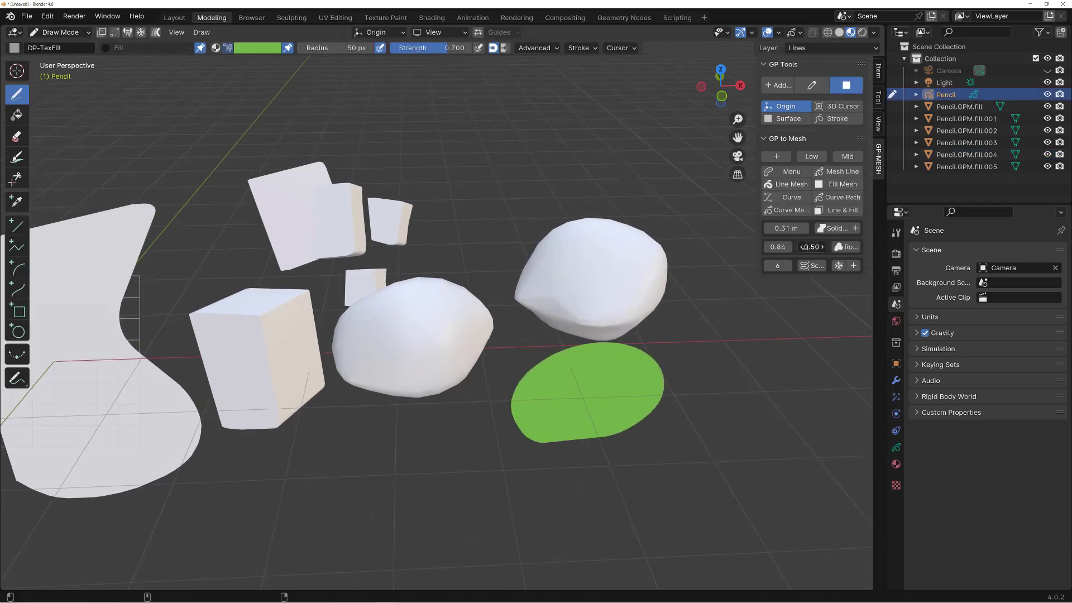
left_click_drag(782, 255, 778, 255)
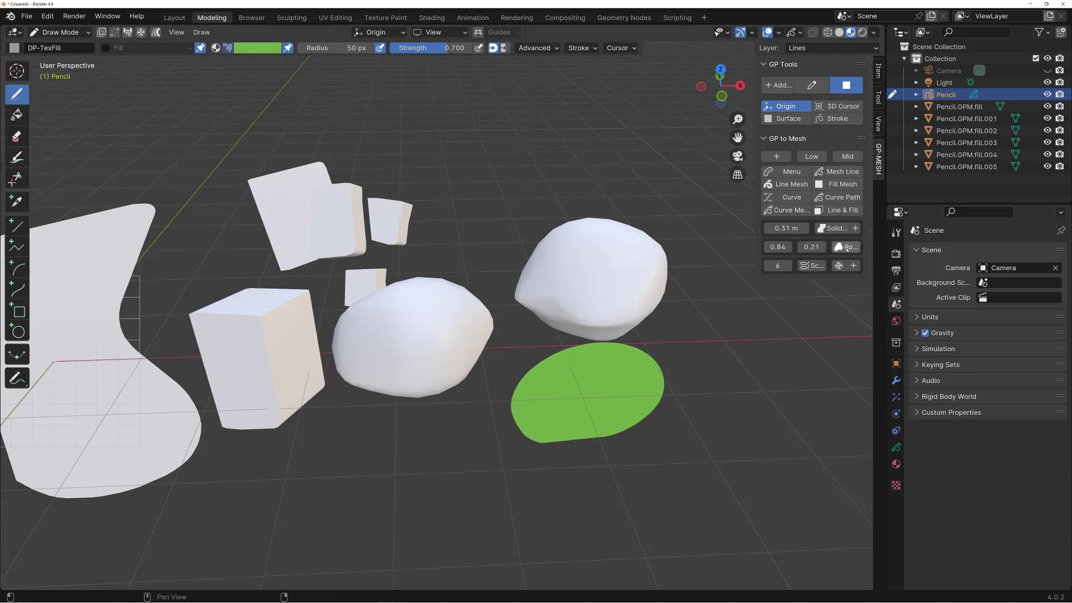
left_click(846, 247)
middle_click_drag(689, 402, 661, 412)
key("shift+z")
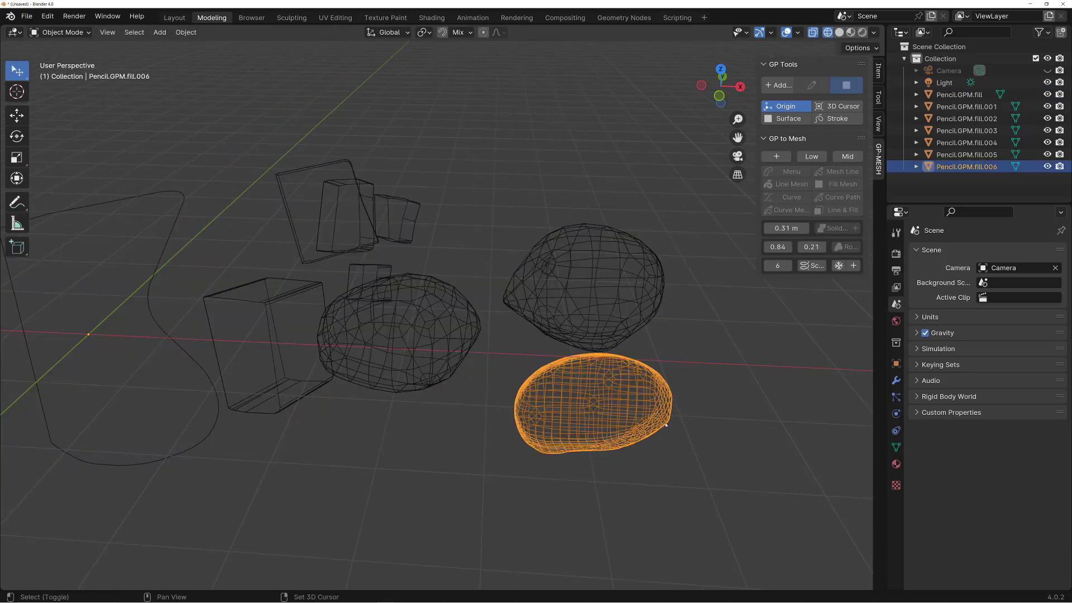
key("shift+z")
scroll(674, 420, "down", 1)
Step: Draw four small filled rounded shapes in a new blank Grease Pencil object and convert them with GP to Round Mesh
key("shift+w")
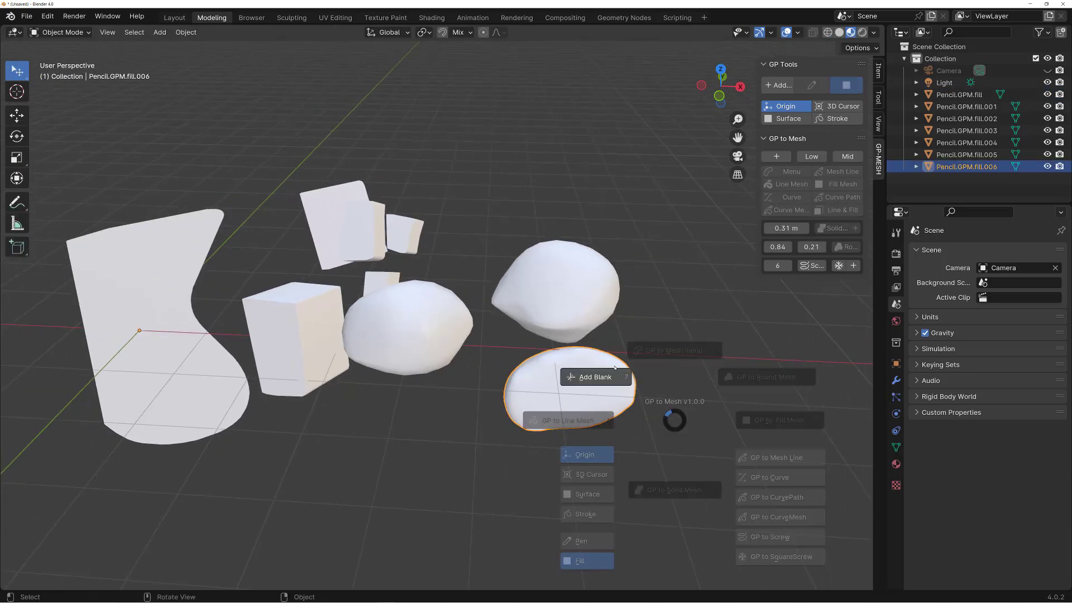
left_click(614, 363)
left_click_drag(642, 357, 647, 390)
left_click_drag(659, 452, 656, 446)
left_click_drag(725, 391, 753, 407)
left_click_drag(754, 344, 751, 335)
key("ctrl+shift+g")
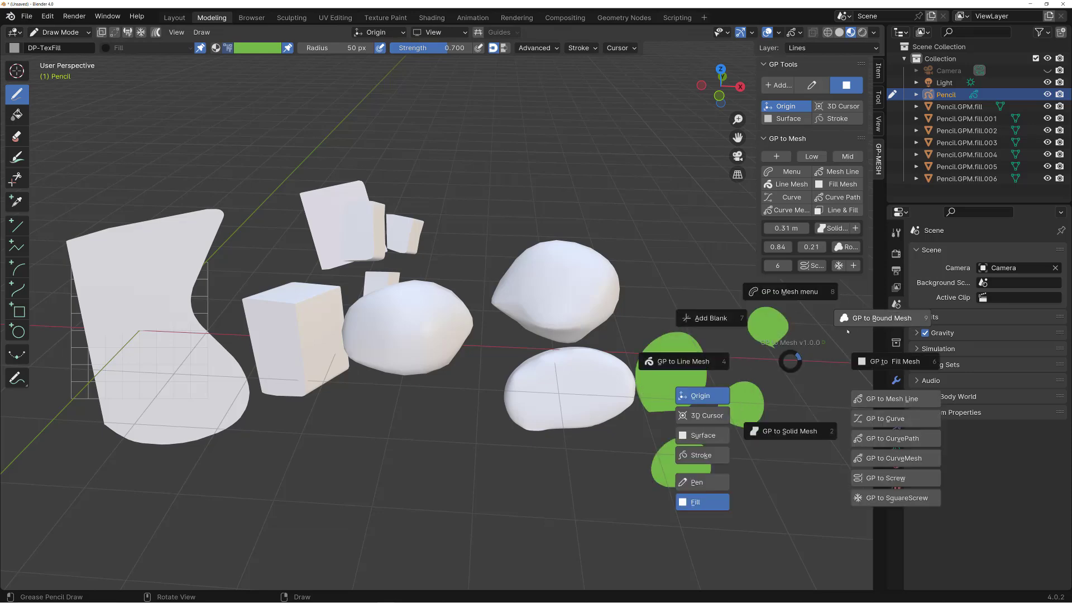
left_click(882, 318)
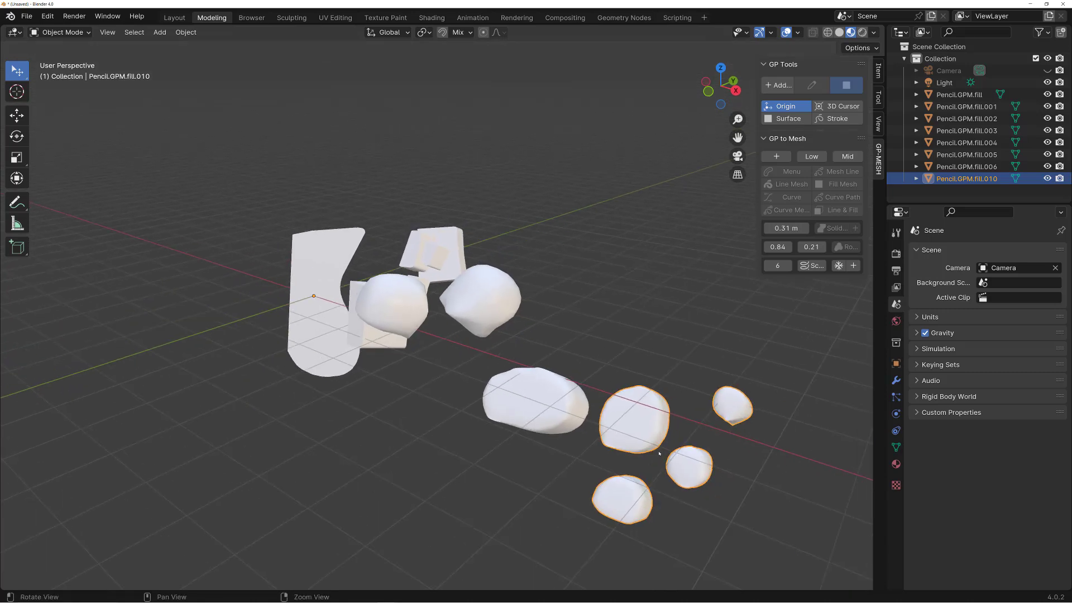
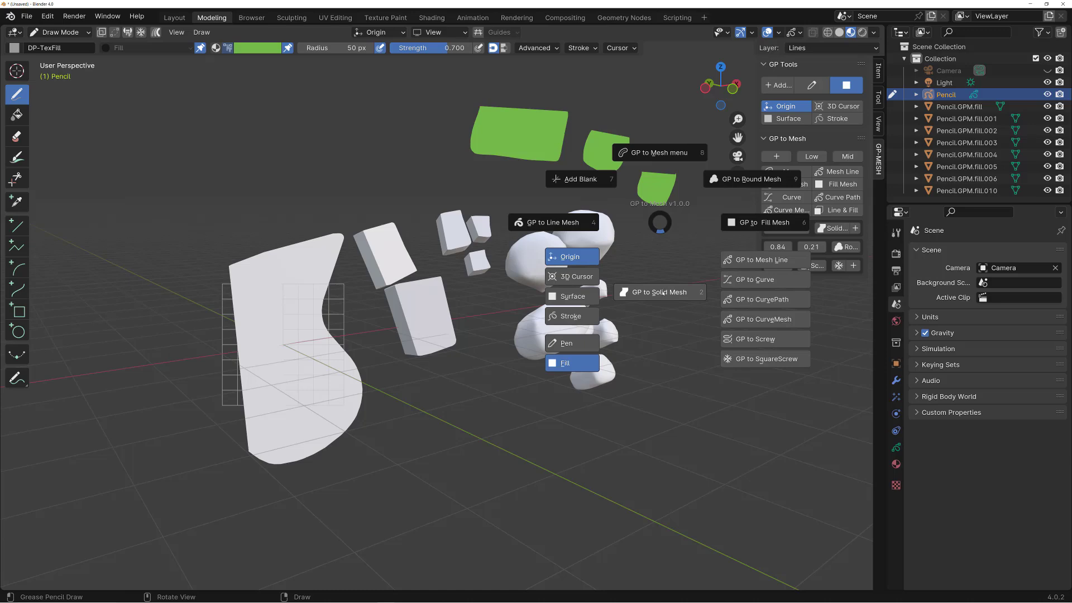
Step: Convert the three filled shapes drawn above the other meshes with GP to Solid Mesh and apply it
left_click(662, 292)
left_click(620, 258)
middle_click_drag(585, 258, 550, 254)
Step: Add a new blank Grease Pencil object and set the stroke placement to 3D Cursor
key("shift+q")
left_click(508, 235)
left_click_drag(568, 258, 501, 258, "alt")
key("ctrl+shift+g")
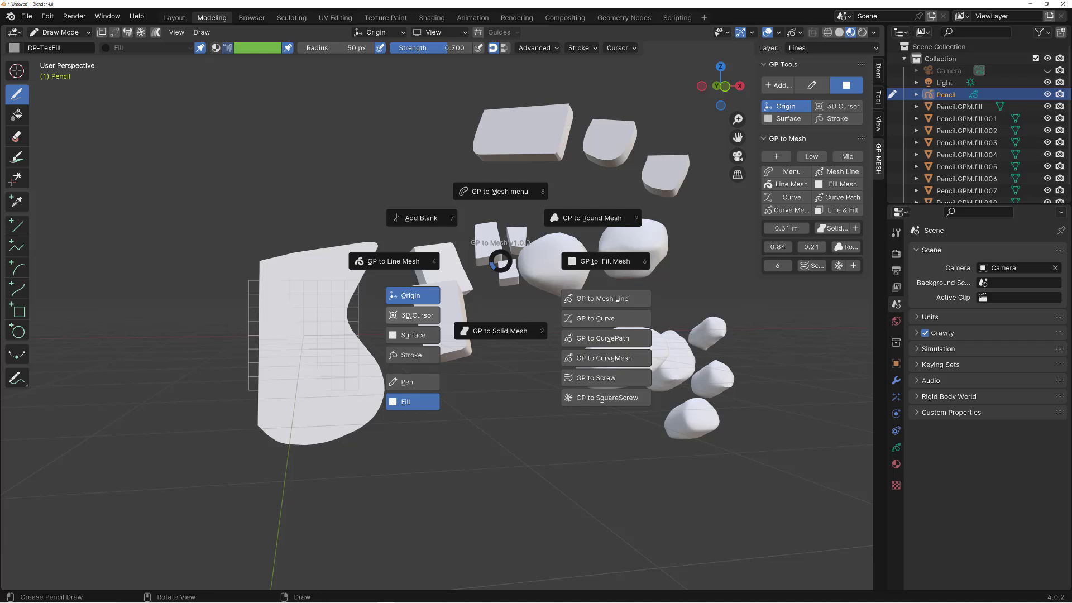
left_click(410, 315)
Step: Move the 3D cursor to several spots so the drawing grid follows it, ending beyond the round meshes
right_click(316, 155, "shift")
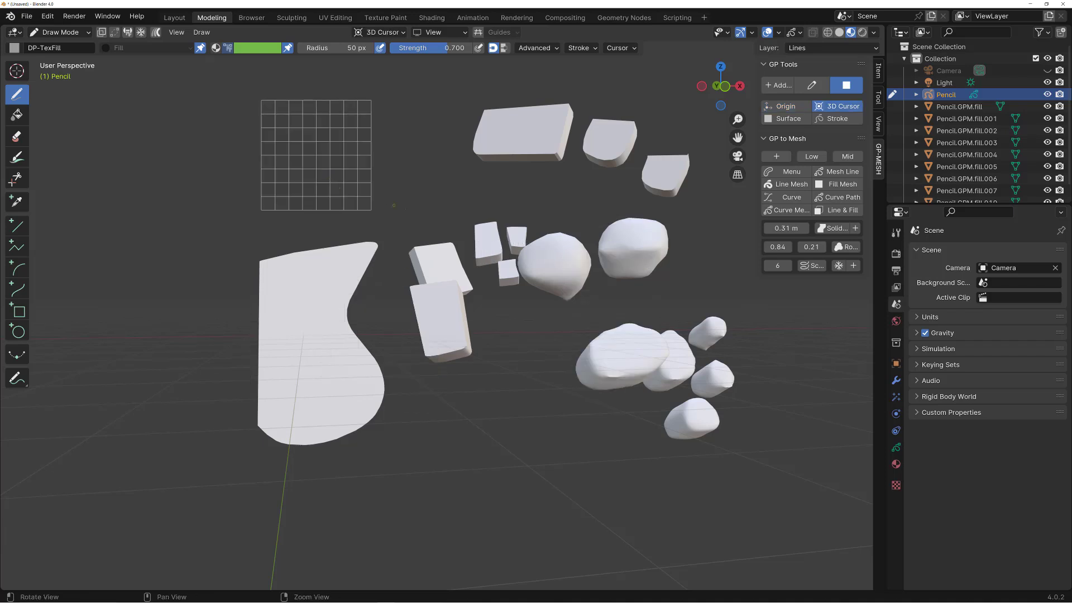
right_click(436, 188, "shift")
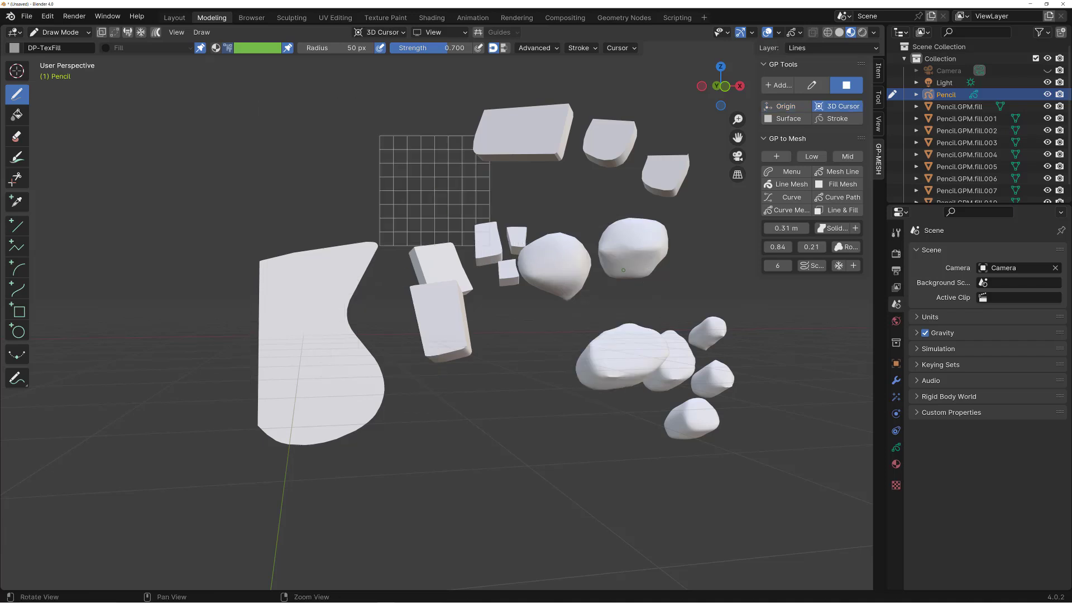
right_click(651, 249, "shift")
middle_click_drag(651, 248, 667, 268)
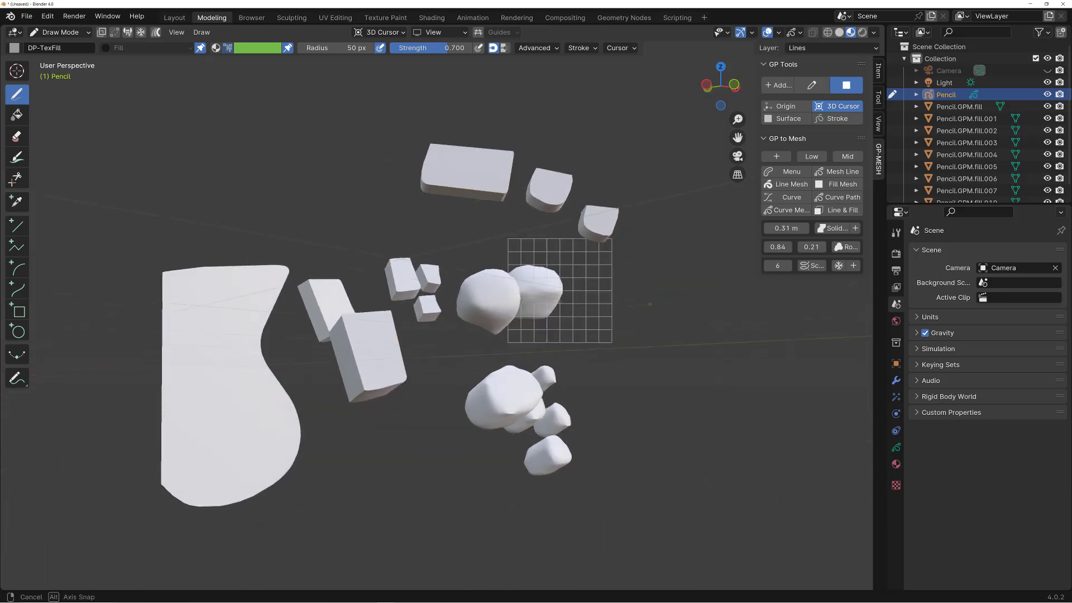
right_click(666, 256, "shift")
Step: Draw a larger and a smaller filled rounded shape on the drawing grid at the 3D cursor
mouse_move(653, 304)
middle_mouse_down()
mouse_move(654, 318)
mouse_move(641, 300)
mouse_move(541, 337)
middle_mouse_up()
mouse_move(602, 289)
left_mouse_down()
mouse_move(597, 247)
mouse_move(637, 278)
left_mouse_up()
left_click_drag(632, 340, 676, 338)
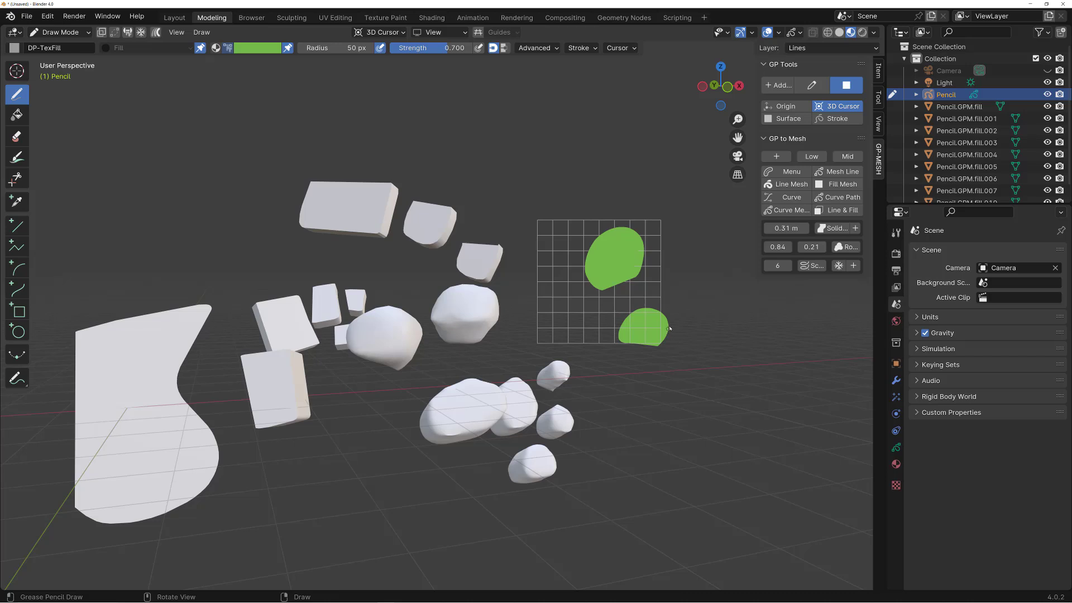
Step: Convert the two filled rounded shapes drawn at the 3D cursor with GP to Solid Mesh
key("shift+q")
left_click(669, 393)
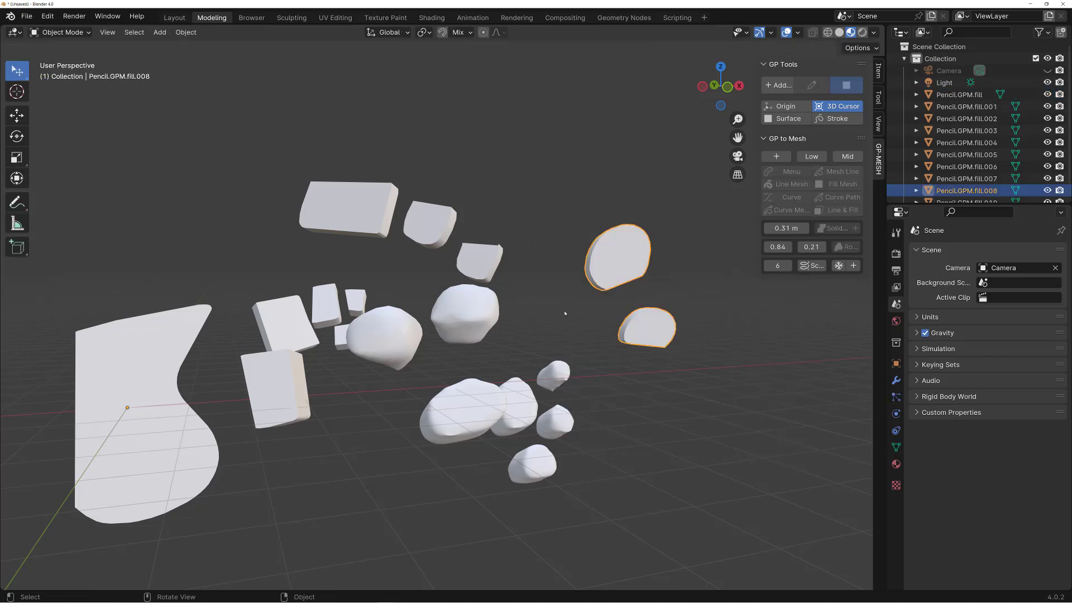
Step: Add a new blank Grease Pencil object and set the stroke placement to Surface
key("shift+q")
left_click(527, 277)
key("shift+q")
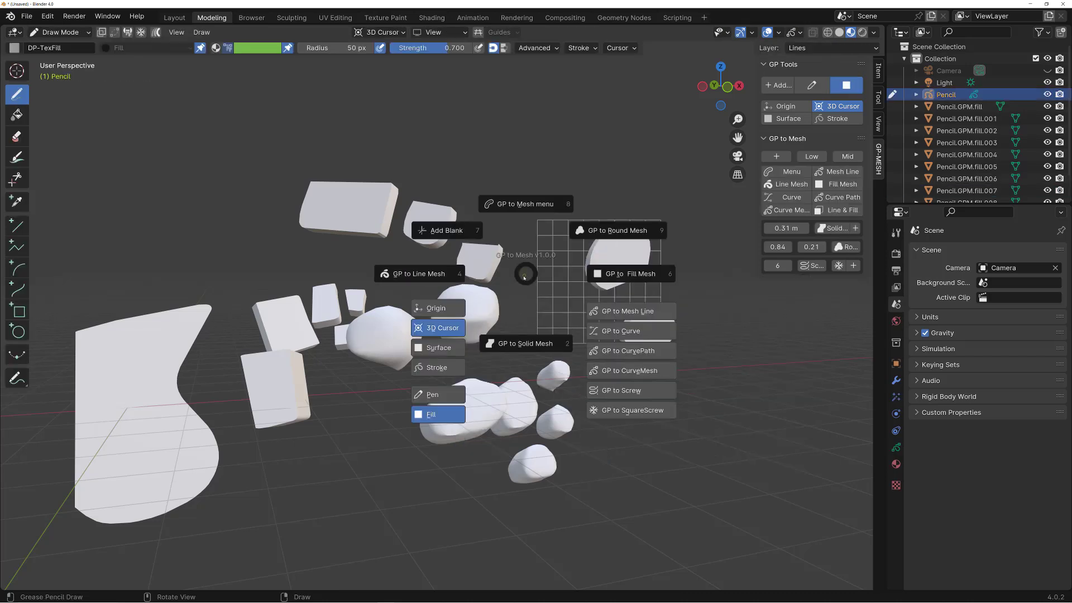
left_click(438, 348)
scroll(470, 308, "up", 3)
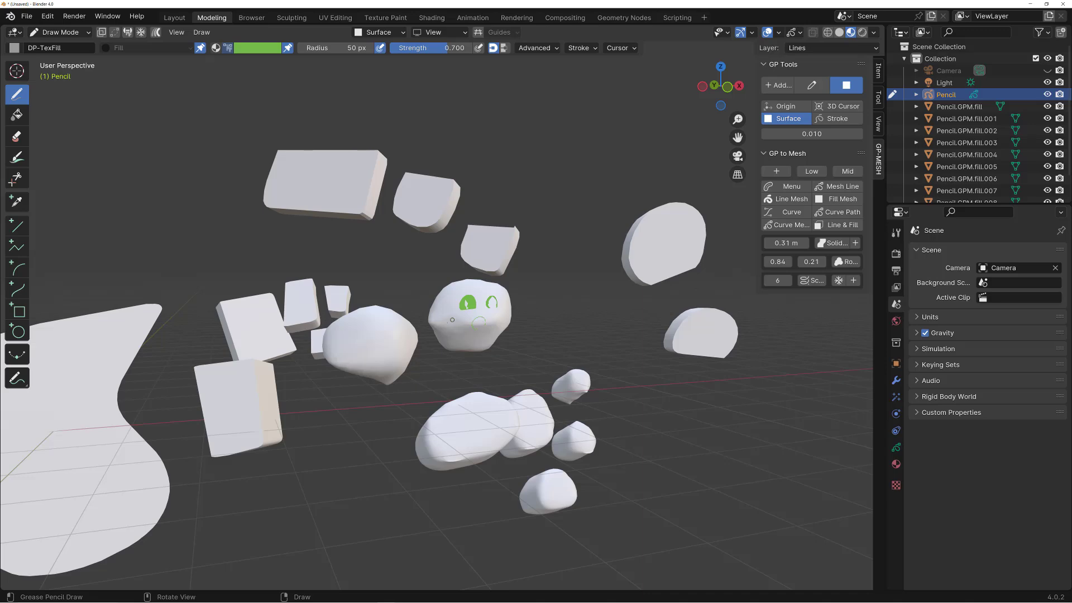
Step: Try converting the filled spots on the round mesh with GP to Solid Mesh, and undo back to before the spots
key("shift+q")
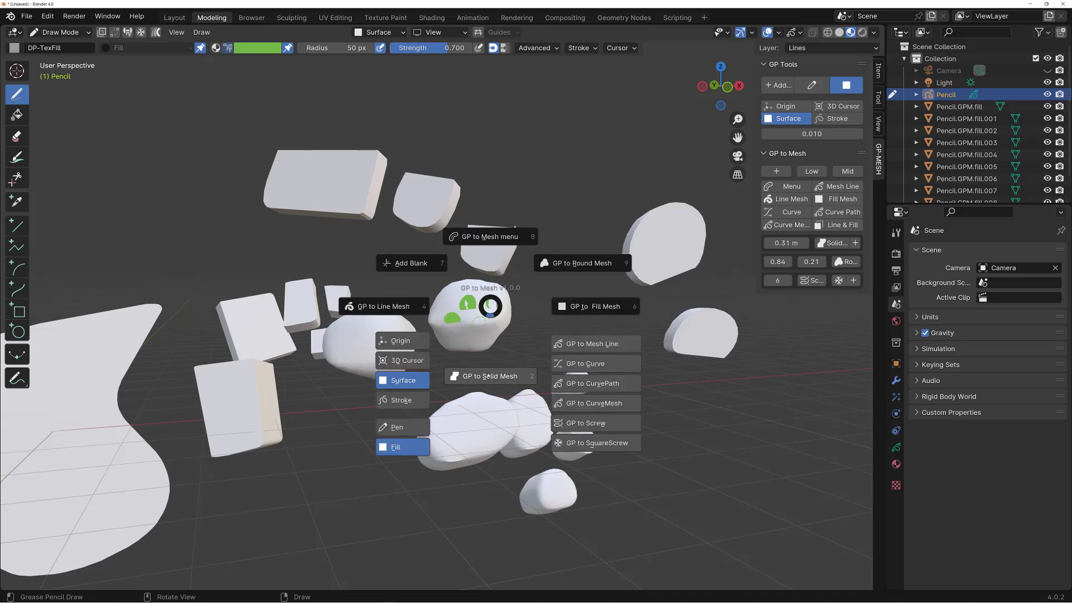
left_click(488, 376)
mouse_move(511, 325)
middle_mouse_down()
mouse_move(468, 320)
mouse_move(544, 310)
mouse_move(634, 272)
middle_mouse_up()
key("ctrl+z")
key("ctrl+z")
key("ctrl+z")
Step: Add a new blank Grease Pencil object and draw five small filled patches on the front face of the tall block
mouse_move(471, 279)
middle_mouse_down()
mouse_move(471, 324)
mouse_move(484, 321)
middle_mouse_up()
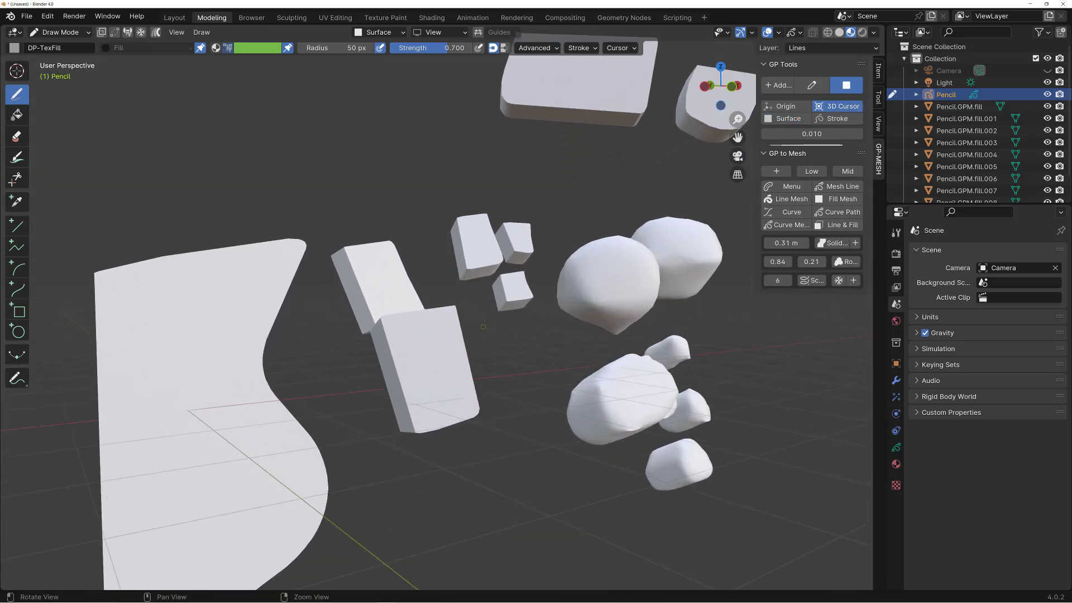
key("shift+q")
left_click(425, 278)
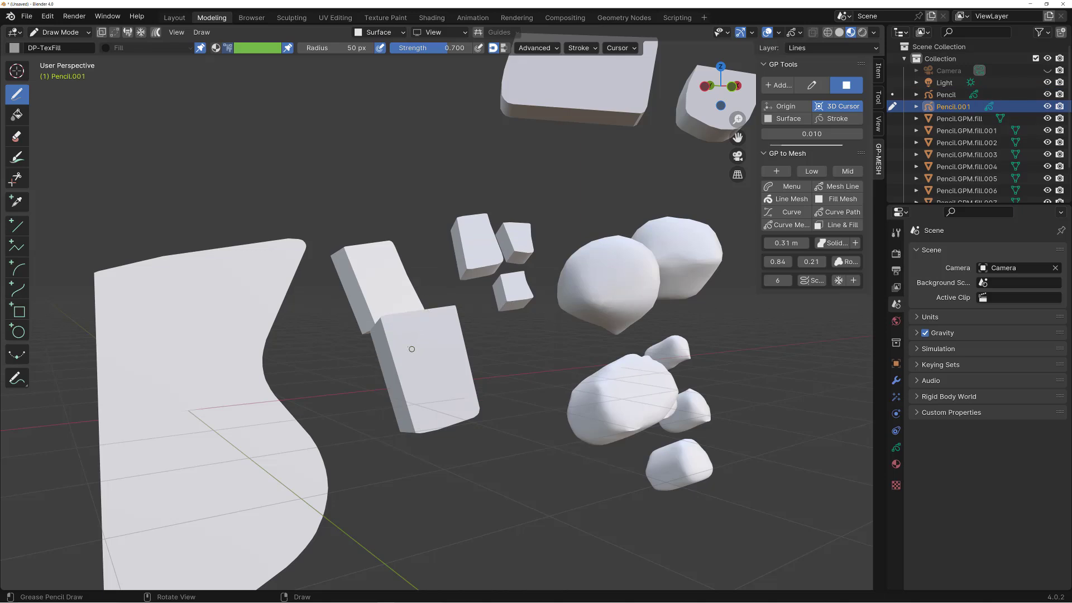
left_click_drag(416, 331, 430, 338)
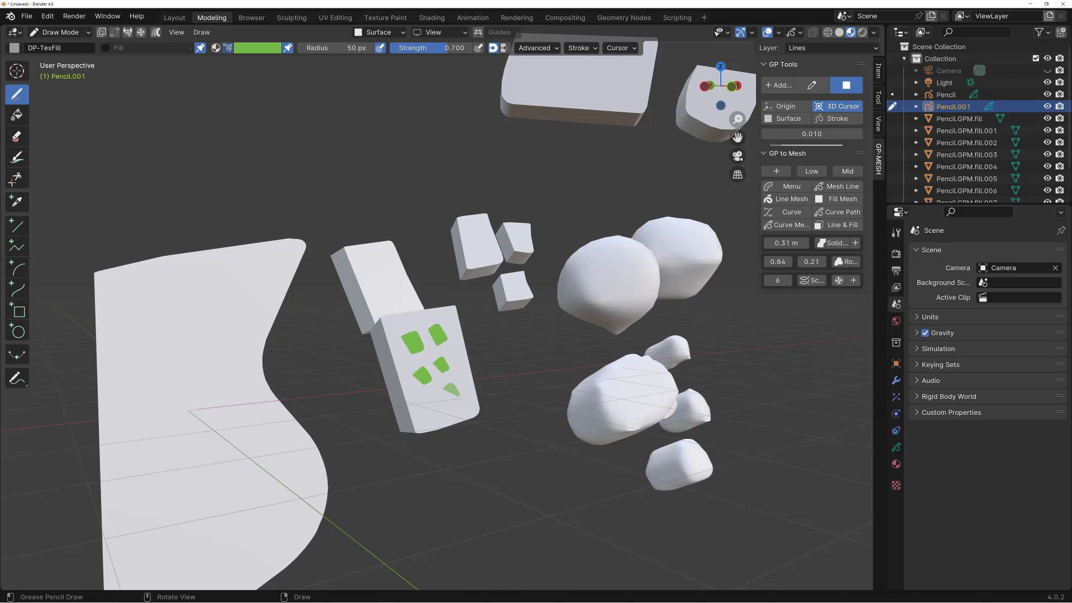
Step: Try converting the five patches on the block with GP to Solid Mesh, and undo the conversion
key("shift+q")
left_click(486, 428)
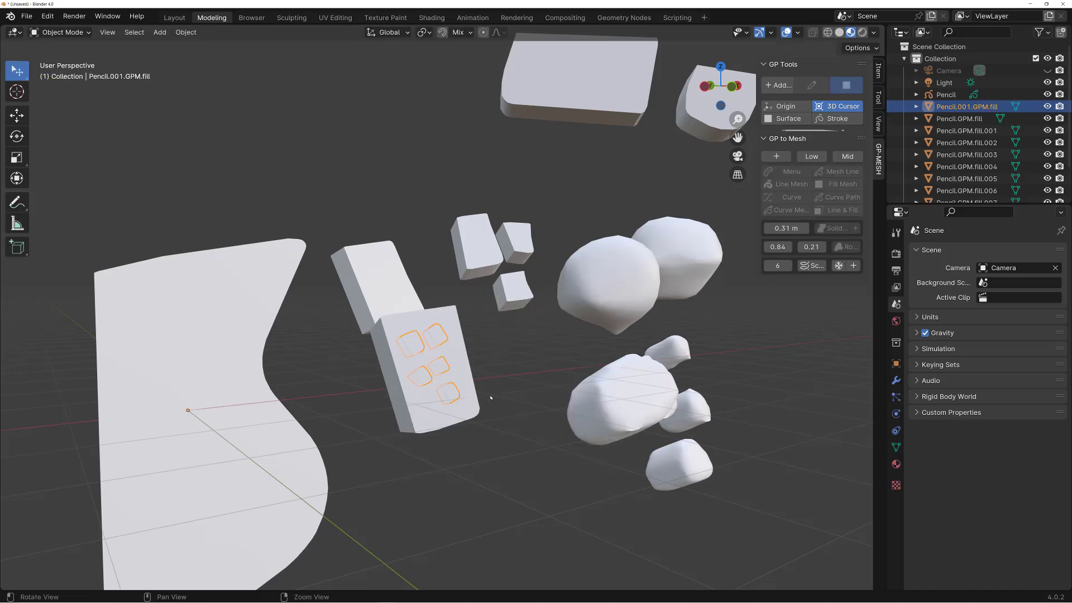
mouse_move(490, 395)
middle_mouse_down()
mouse_move(502, 335)
mouse_move(512, 409)
mouse_move(507, 357)
middle_mouse_up()
scroll(512, 328, "up", 2)
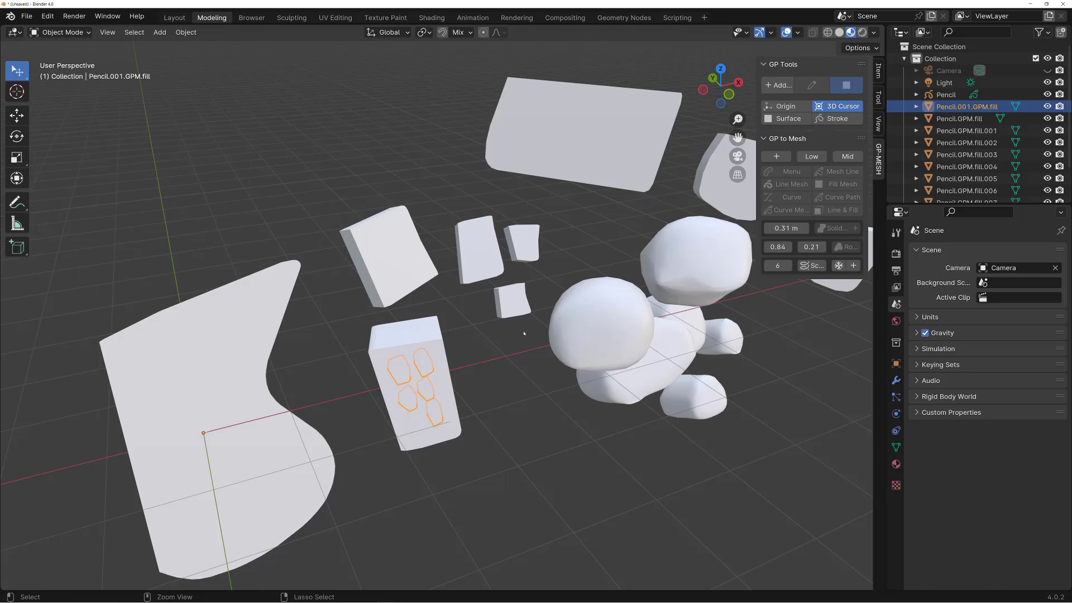
key("ctrl+z")
Step: Convert the block's five patches with GP to Solid Mesh, set the thickness to -0.13 m and apply it
mouse_move(474, 385)
middle_mouse_down("ctrl")
mouse_move(457, 441)
mouse_move(443, 418)
mouse_move(457, 356)
mouse_move(475, 363)
middle_mouse_up("ctrl")
middle_click_drag(475, 363, 475, 332, "ctrl")
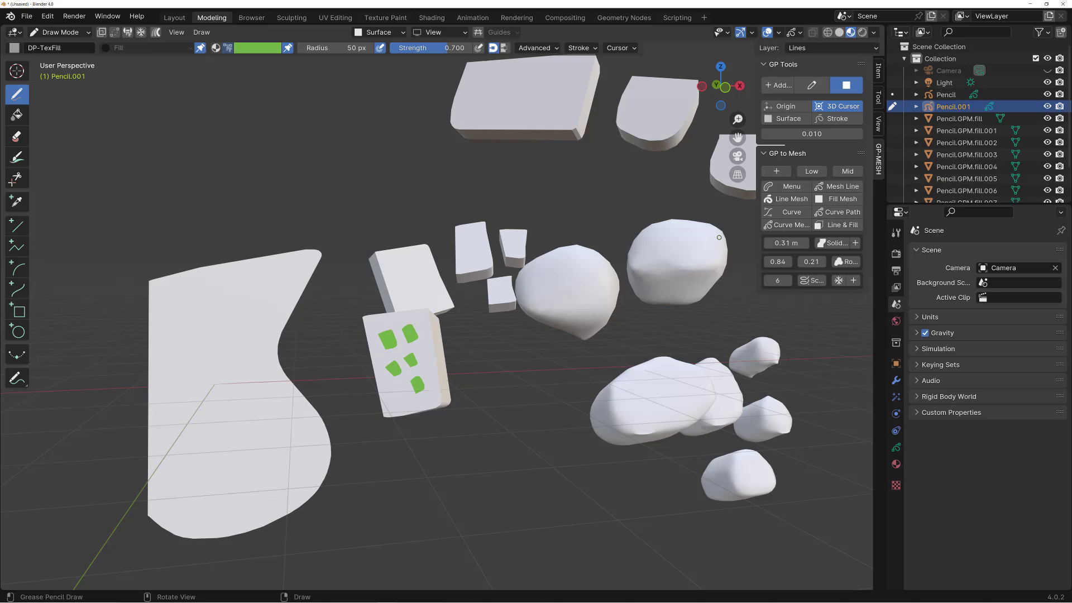
left_click(832, 243)
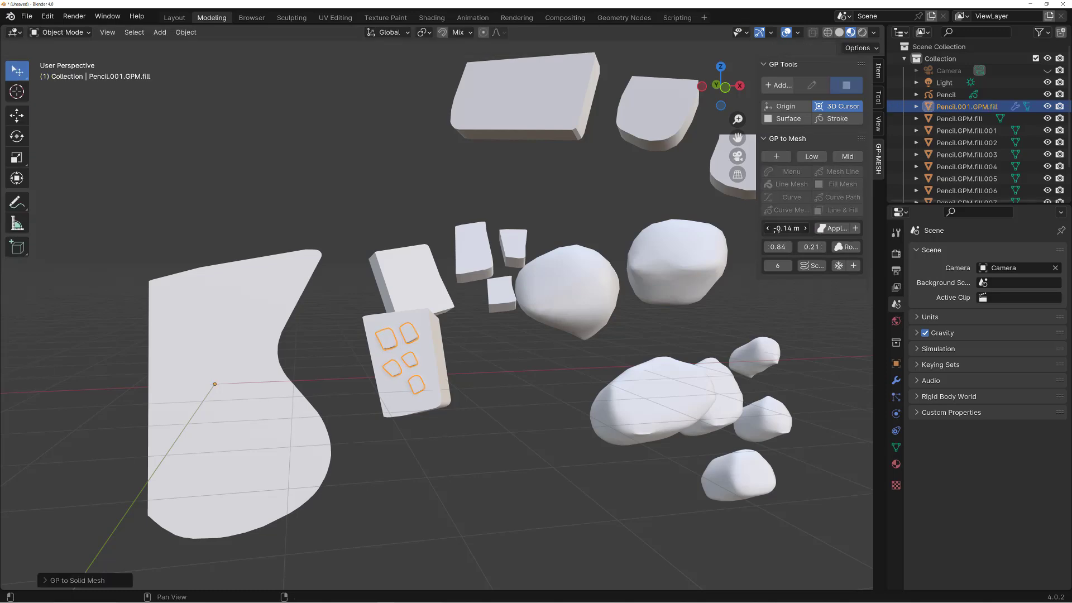
left_click_drag(776, 230, 788, 230)
mouse_move(481, 385)
middle_mouse_down()
mouse_move(500, 392)
mouse_move(447, 358)
mouse_move(491, 371)
middle_mouse_up()
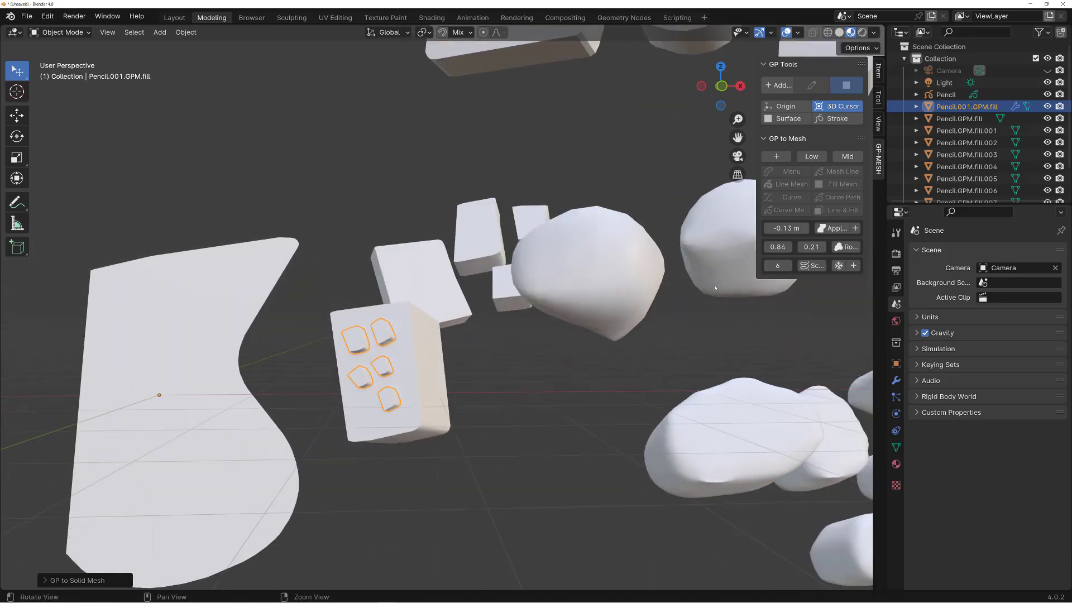
left_click(818, 233)
middle_click_drag(557, 422, 567, 408)
scroll(567, 407, "down", 1)
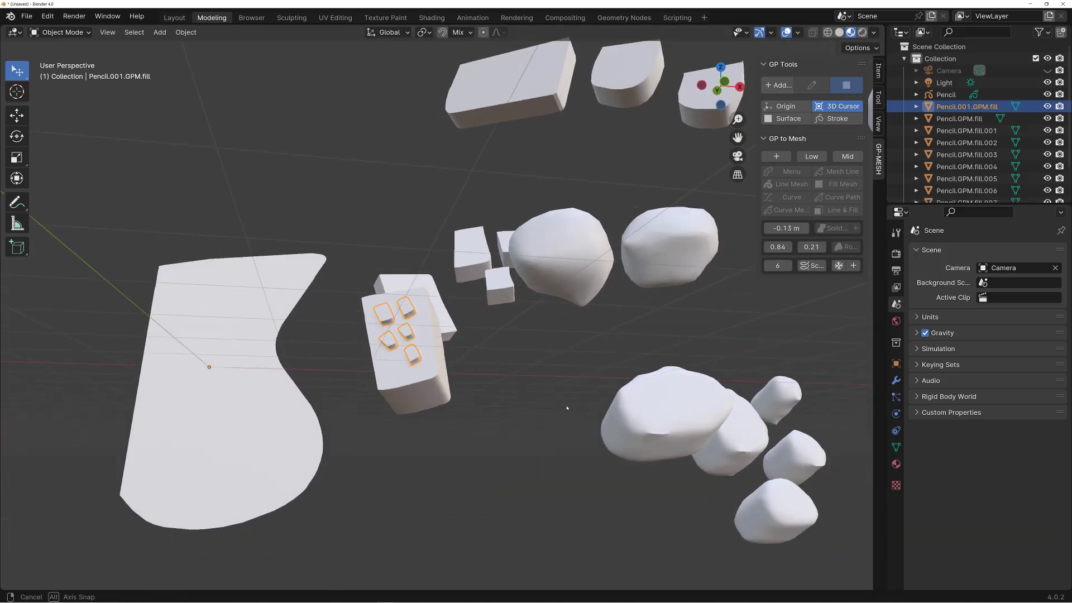
left_click(489, 431)
Step: Add a new blank Grease Pencil object and draw five filled patches on the large flat curved shape
middle_click_drag(452, 401, 544, 400, "shift")
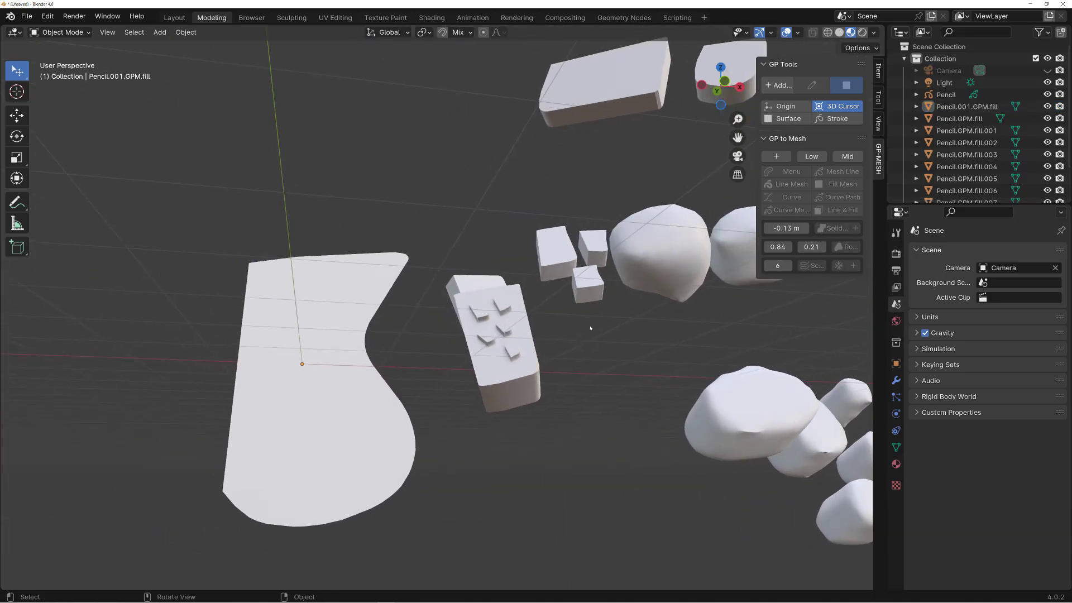
left_click(508, 360)
key("shift+q")
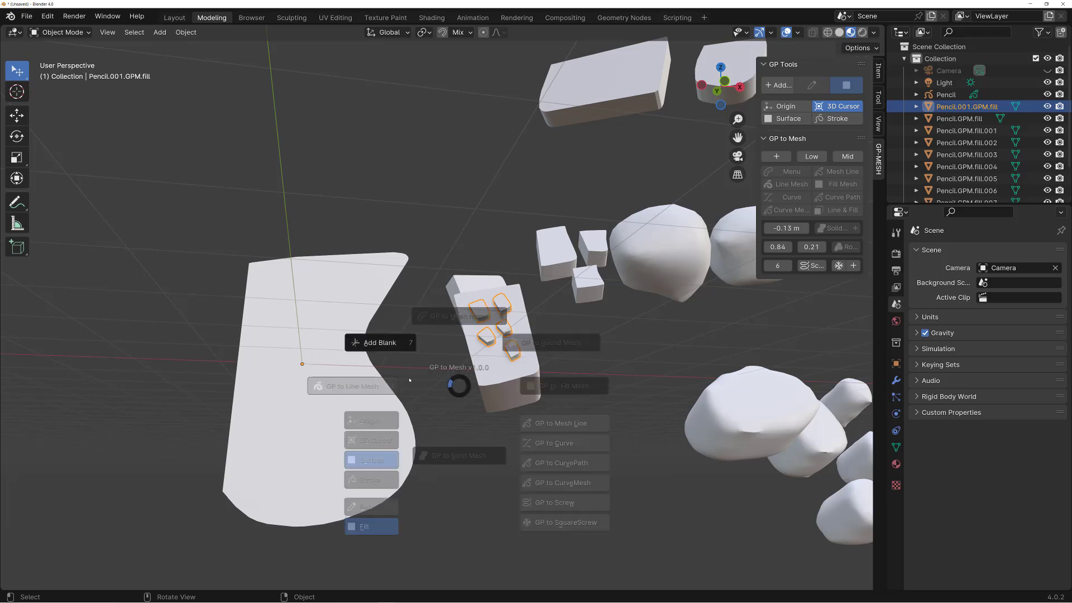
left_click(397, 348)
mouse_move(311, 338)
left_mouse_down()
mouse_move(319, 360)
mouse_move(313, 337)
left_mouse_up()
left_click_drag(329, 384, 348, 407)
mouse_move(289, 400)
left_mouse_down()
mouse_move(312, 424)
mouse_move(325, 477)
mouse_move(314, 485)
left_mouse_up()
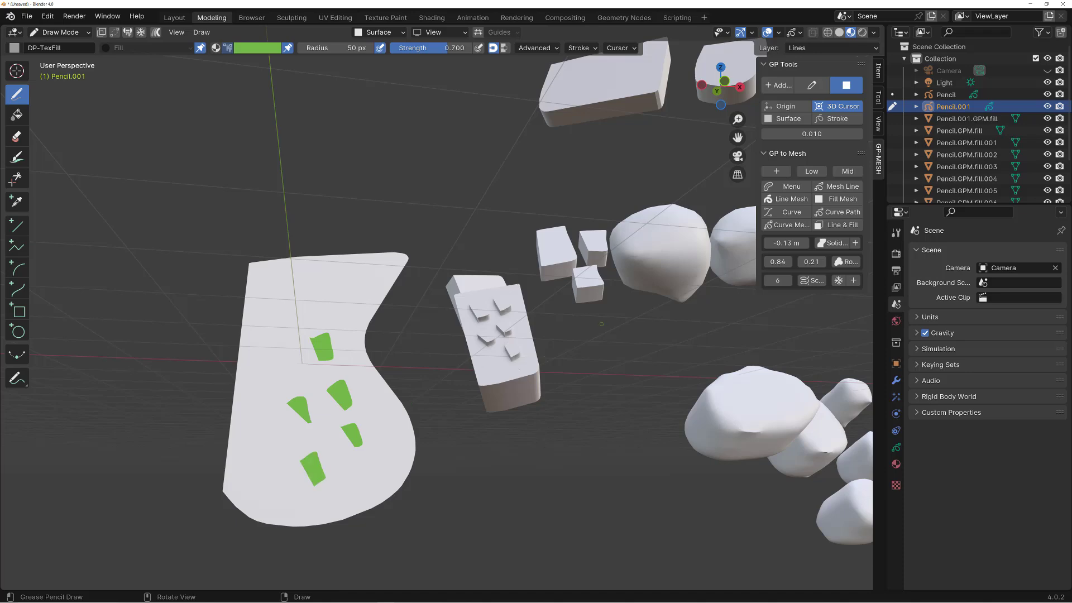
Step: Convert the five patches on the large curved shape with GP to Solid Mesh and deselect the result
key("shift+q")
left_click(499, 439)
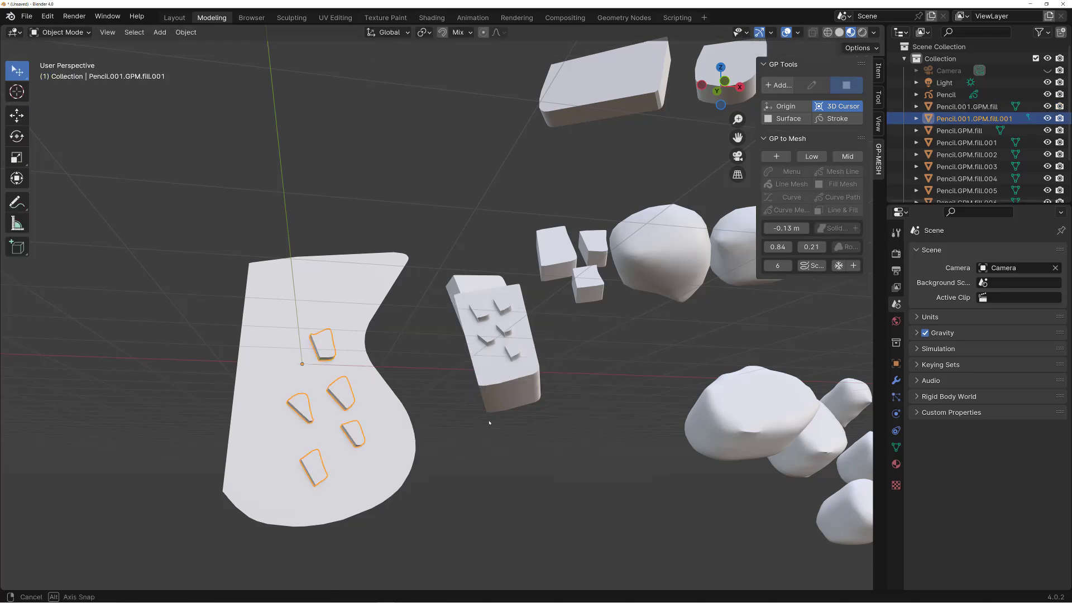
mouse_move(499, 439)
middle_mouse_down()
mouse_move(564, 449)
mouse_move(506, 456)
middle_mouse_up()
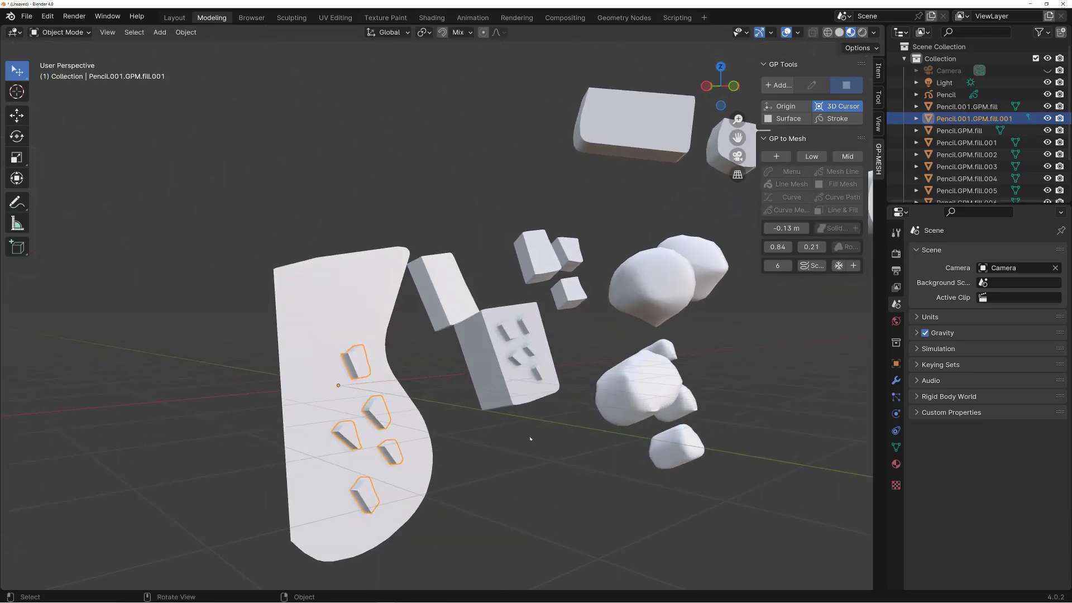
left_click(528, 442)
Step: Add another blank Grease Pencil object and set the stroke placement to Stroke
left_click(391, 406)
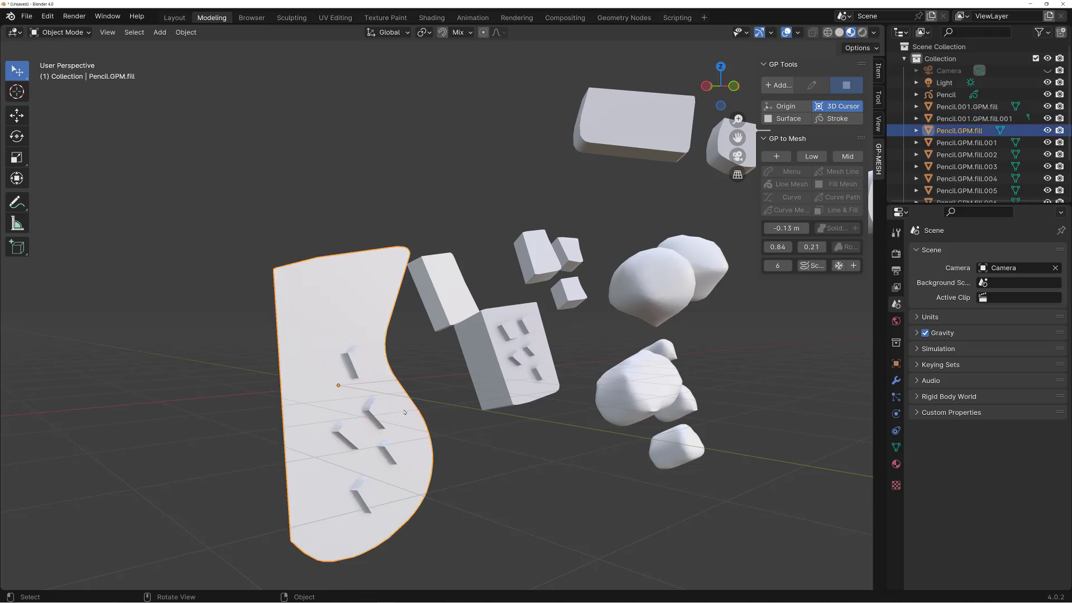
left_click(382, 412)
key("q")
key("Escape")
key("q")
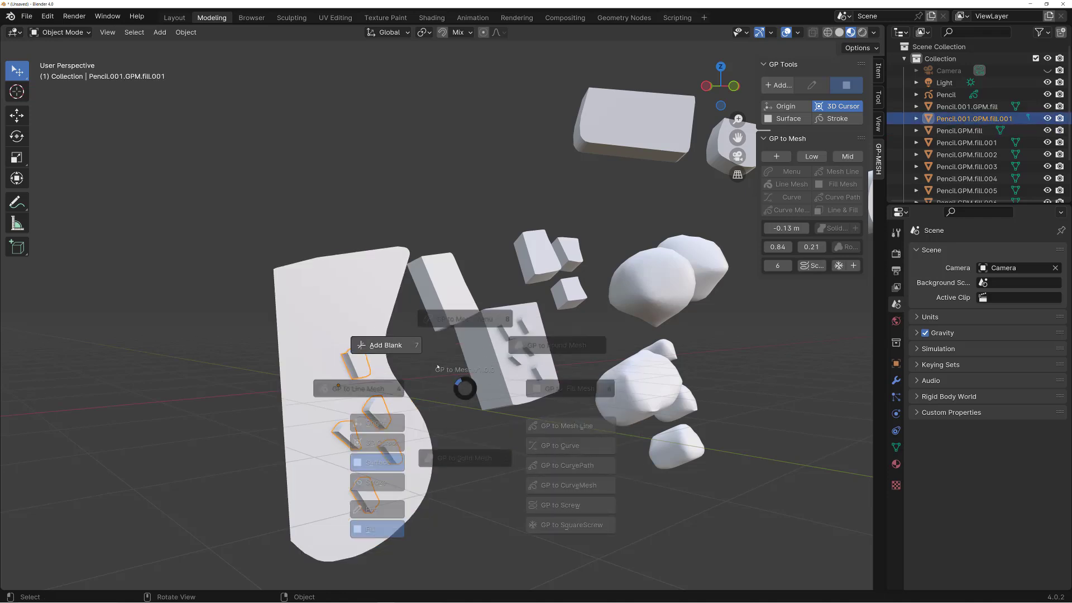
left_click(388, 344)
key("q")
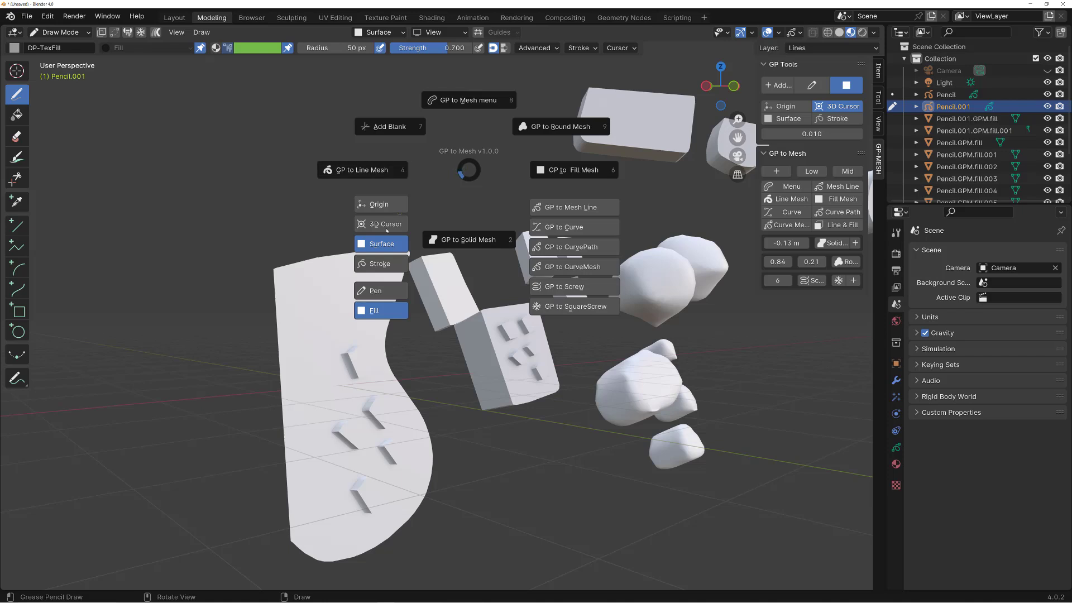
left_click(380, 263)
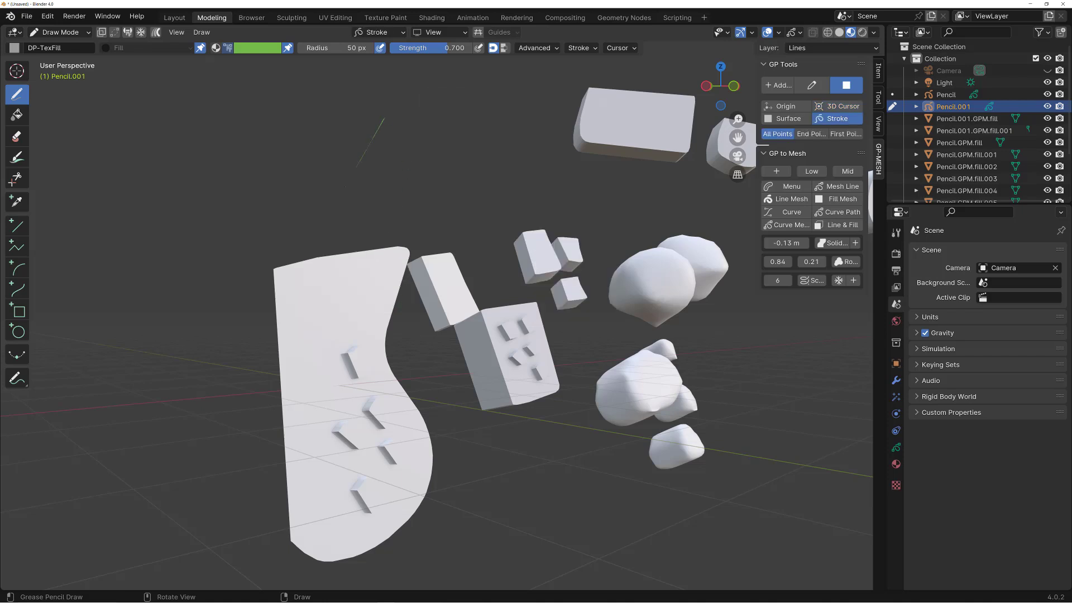
Step: Switch to pen drawing and draw two S-shaped strokes above the large curved shape
key("shift+alt+g")
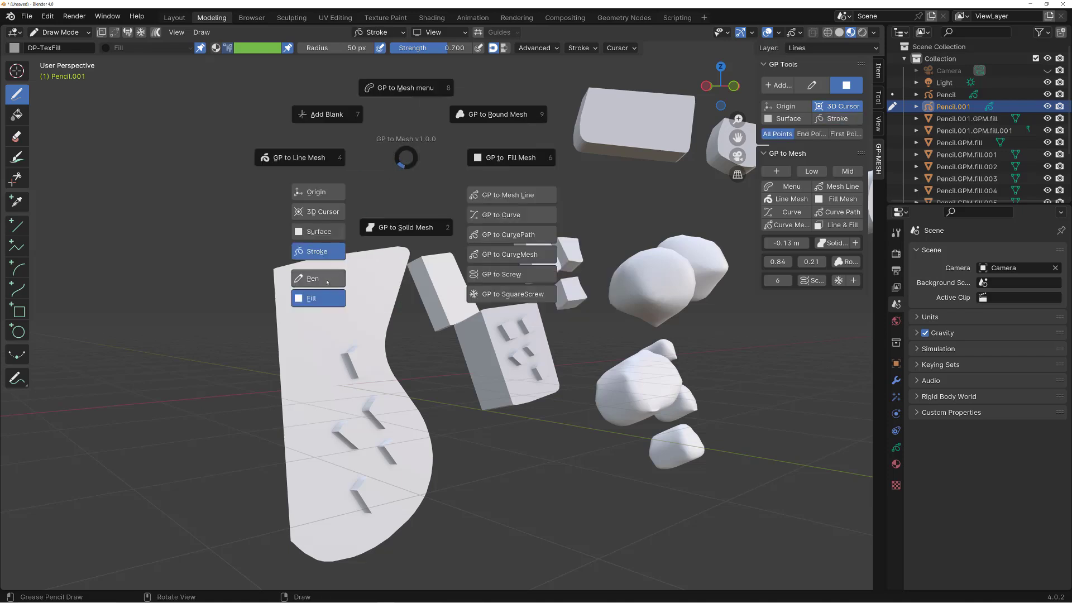
left_click(324, 281)
left_click_drag(374, 130, 367, 237)
mouse_move(436, 136)
left_mouse_down()
mouse_move(463, 192)
mouse_move(459, 223)
left_mouse_up()
key("shift+alt+g")
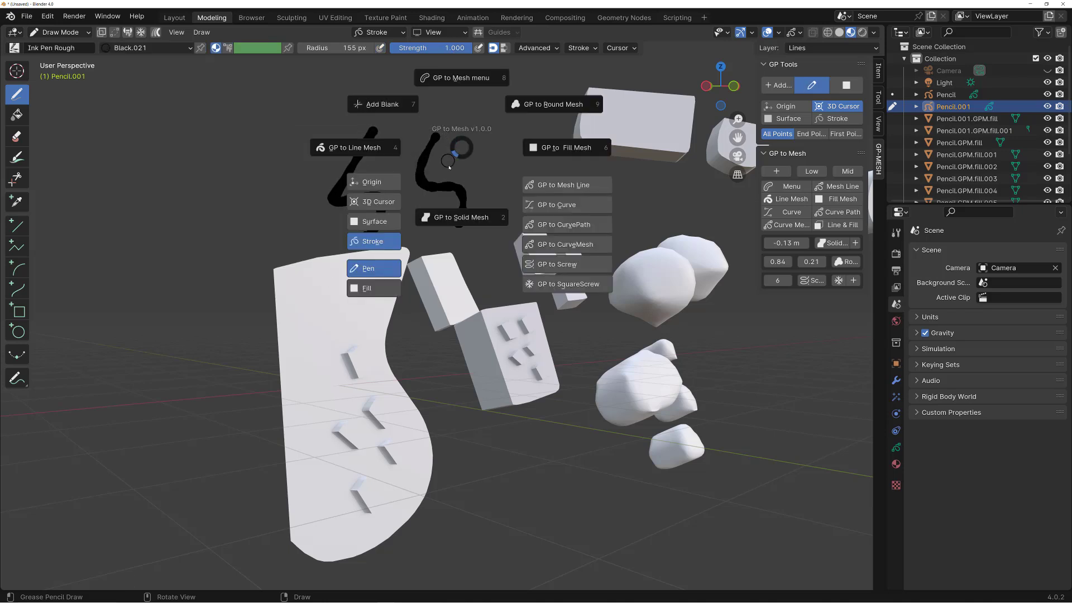
key("Escape")
Step: Draw branches that snap onto the two S-shaped strokes, working from different view angles
left_click_drag(426, 161, 481, 124)
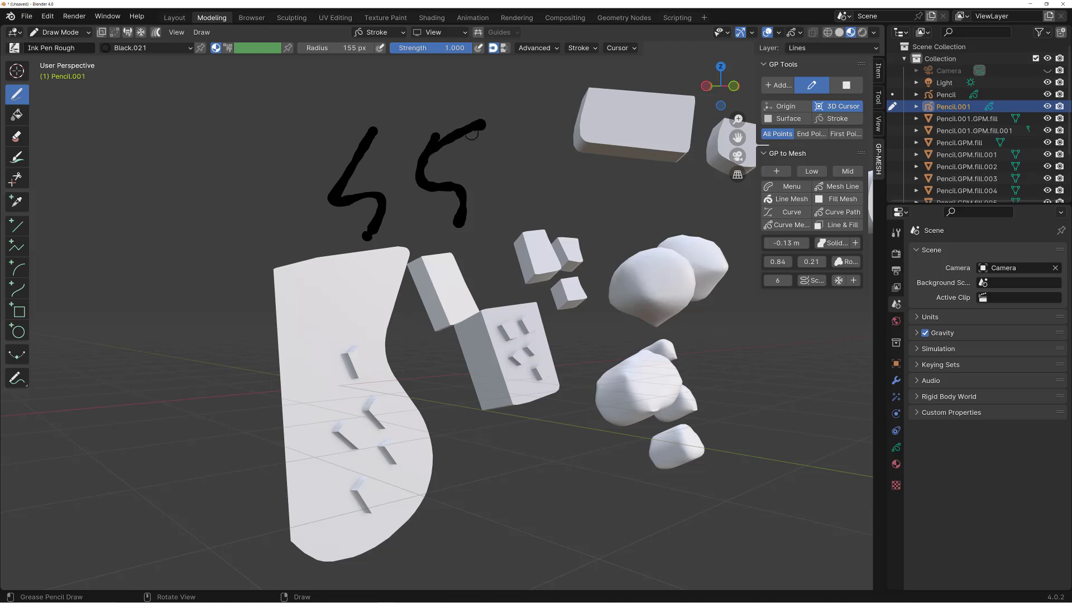
middle_click_drag(481, 123, 434, 137)
left_click_drag(438, 121, 480, 127)
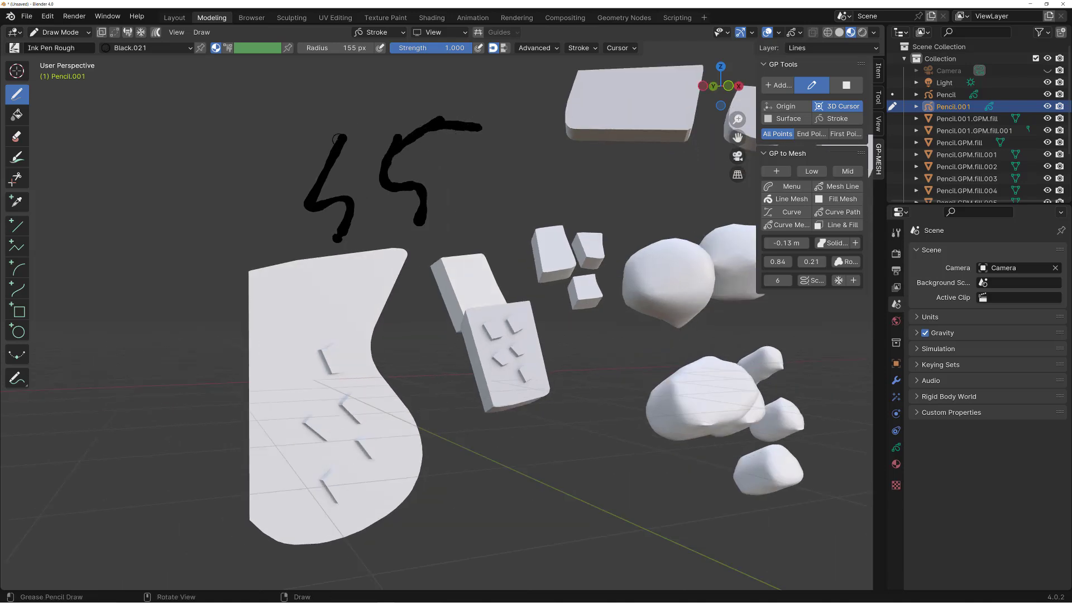
left_click_drag(339, 139, 316, 95)
mouse_move(323, 174)
left_mouse_down()
mouse_move(286, 150)
mouse_move(383, 98)
left_mouse_up()
middle_click_drag(362, 156, 333, 163)
left_click_drag(299, 215, 253, 199)
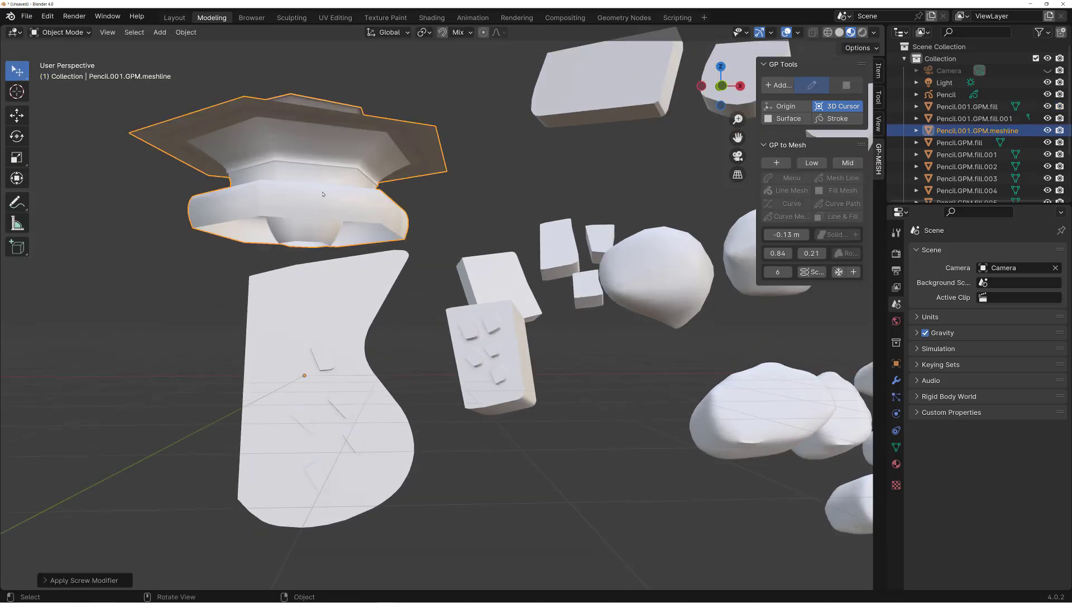
Step: Undo the screw mesh and convert the branching strokes with GP to Line Mesh
key("ctrl+z")
mouse_move(411, 179)
middle_mouse_down()
mouse_move(433, 233)
mouse_move(432, 224)
middle_mouse_up()
key("shift+q")
left_click(374, 223)
left_click(432, 222)
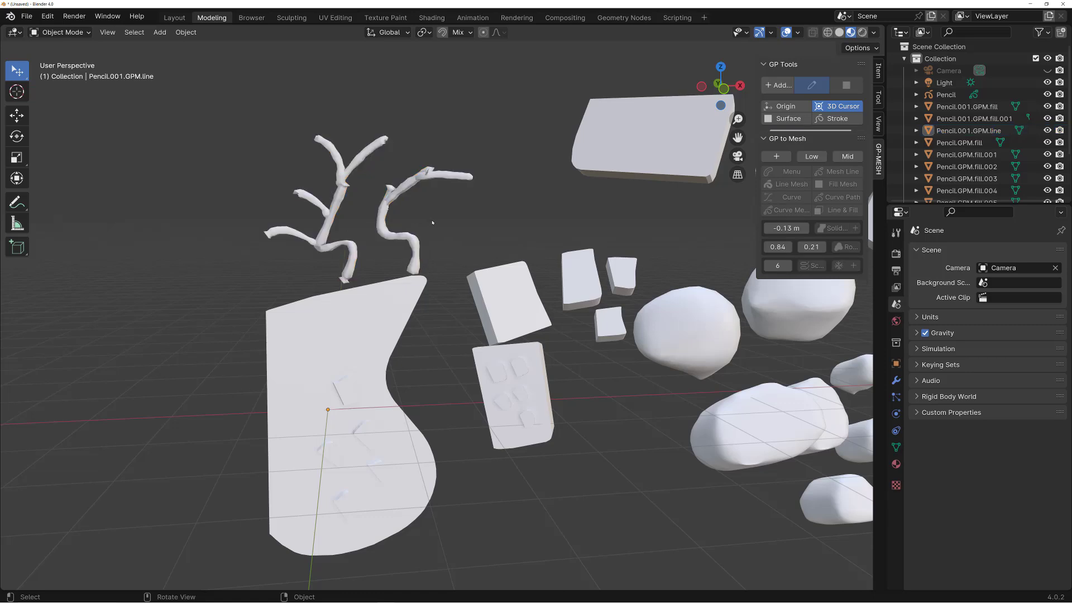
left_click(412, 242)
key("shift+z")
key("shift+z")
middle_click_drag(373, 316, 450, 222)
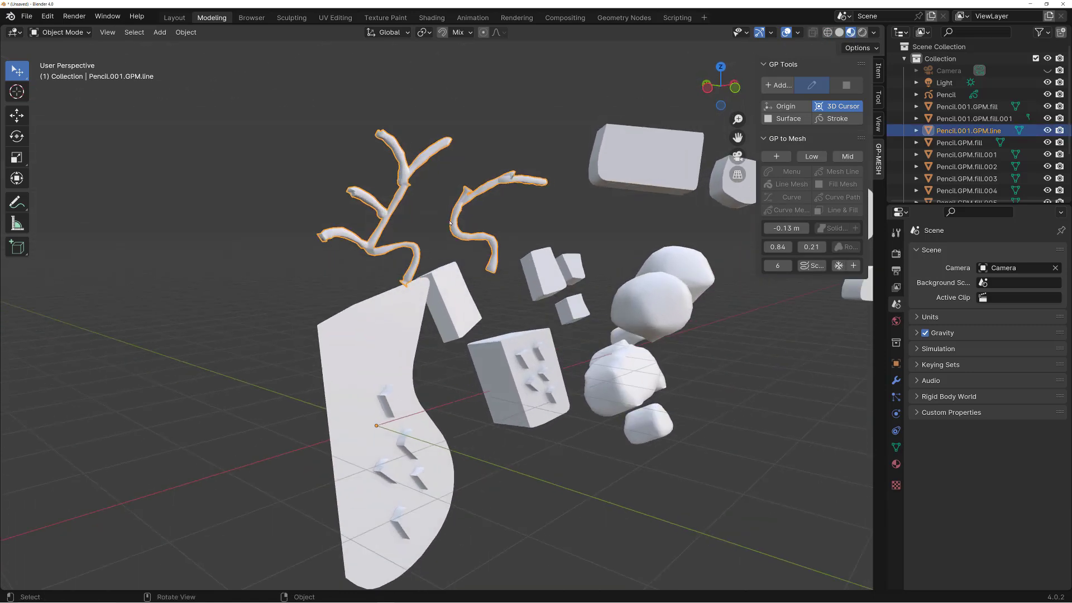
Step: Add a new blank Grease Pencil object and draw an S-shaped pen stroke beside the branch meshes
key("shift+q")
left_click(459, 160)
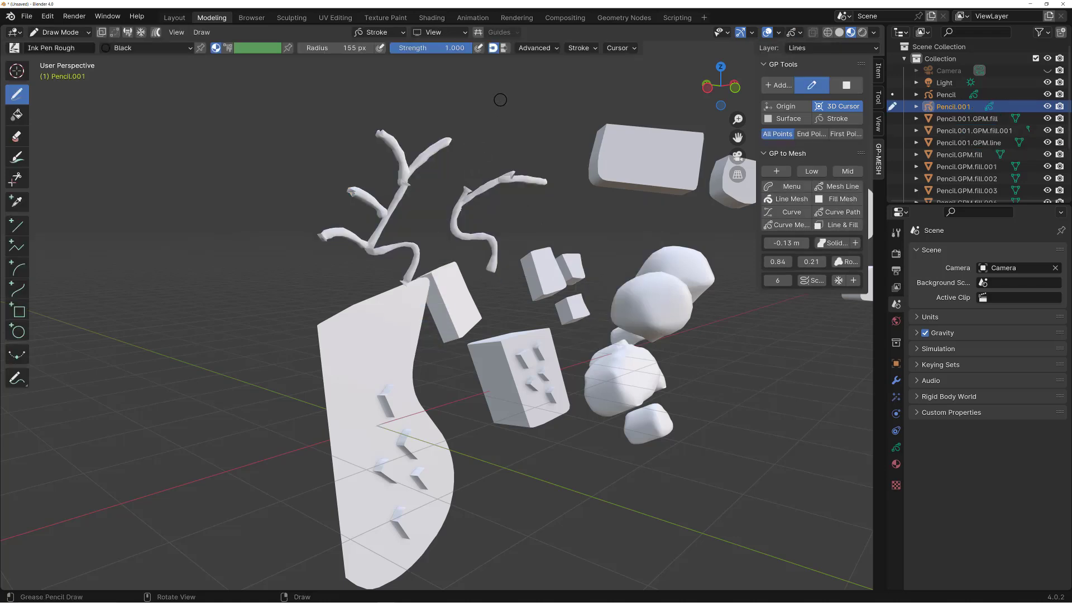
left_click_drag(252, 194, 254, 324)
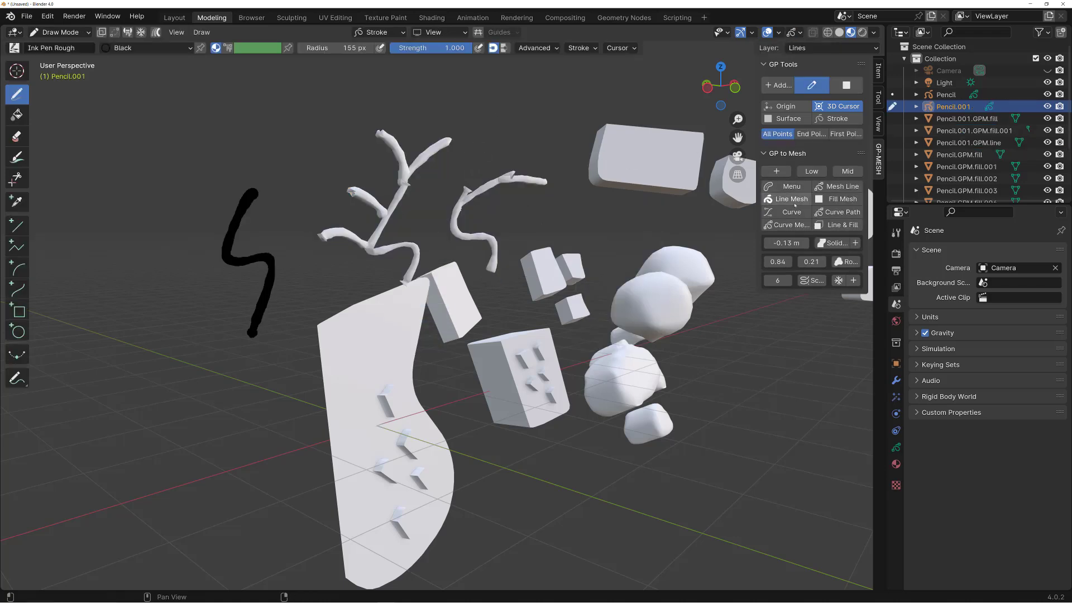
Step: Set the placement to Stroke with the First Point option
left_click(831, 119)
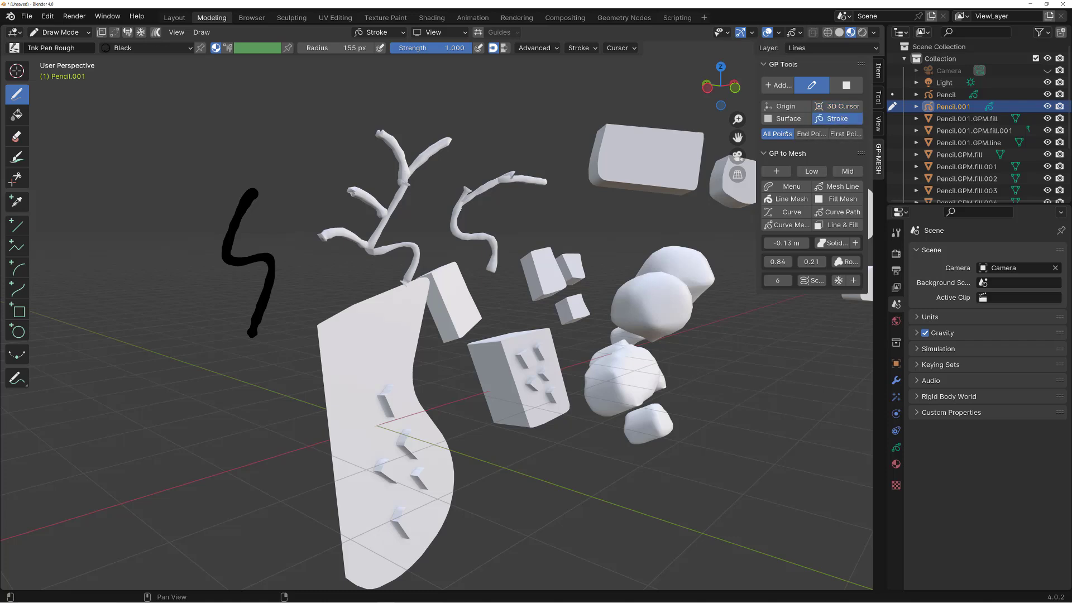
left_click(811, 134)
left_click(845, 134)
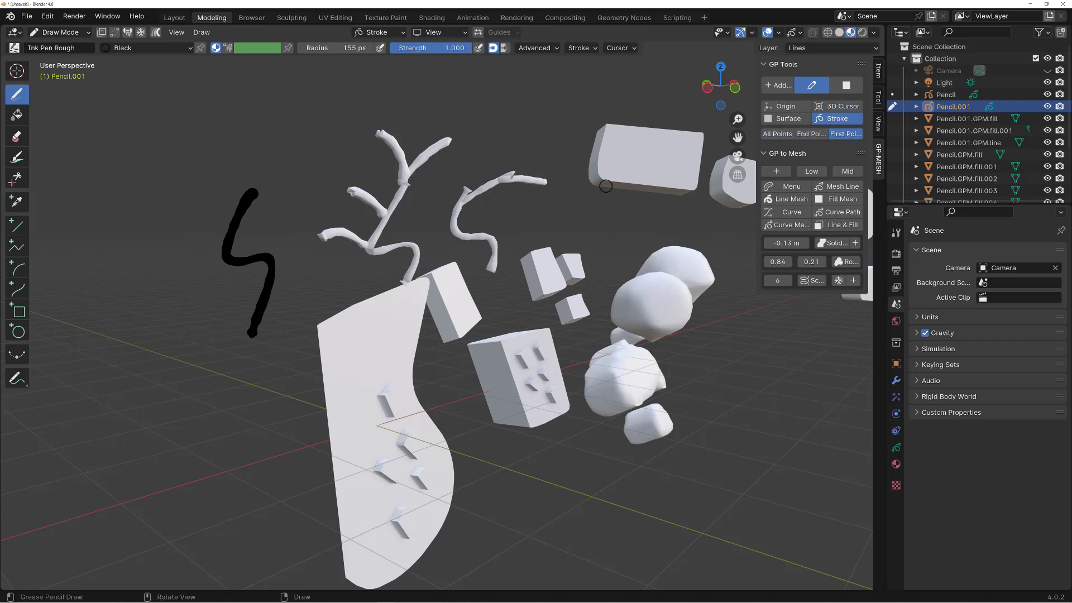
Step: Draw three branches growing from the new S-shaped stroke, the last one from a rotated view
left_click_drag(275, 167, 311, 146)
left_click_drag(250, 191, 224, 156)
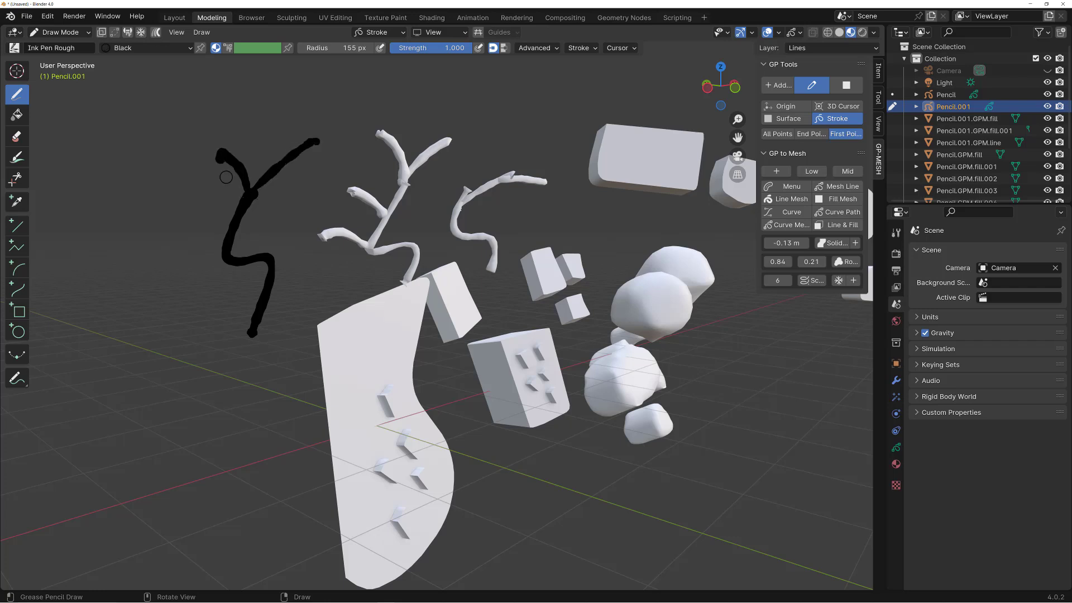
middle_click_drag(266, 223, 236, 218)
left_click_drag(240, 215, 208, 189)
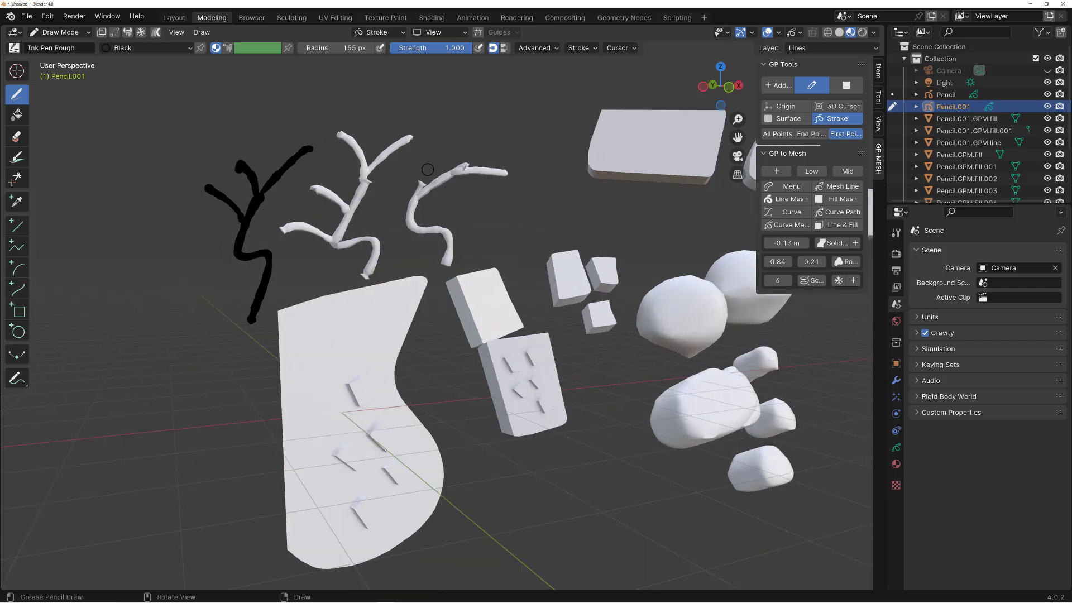
Step: Set the Stroke placement to All Points and draw another branch stroke following the existing black branches
left_click(777, 134)
left_click_drag(281, 163, 223, 236)
mouse_move(222, 235)
middle_mouse_down()
mouse_move(453, 222)
mouse_move(406, 249)
mouse_move(447, 246)
middle_mouse_up()
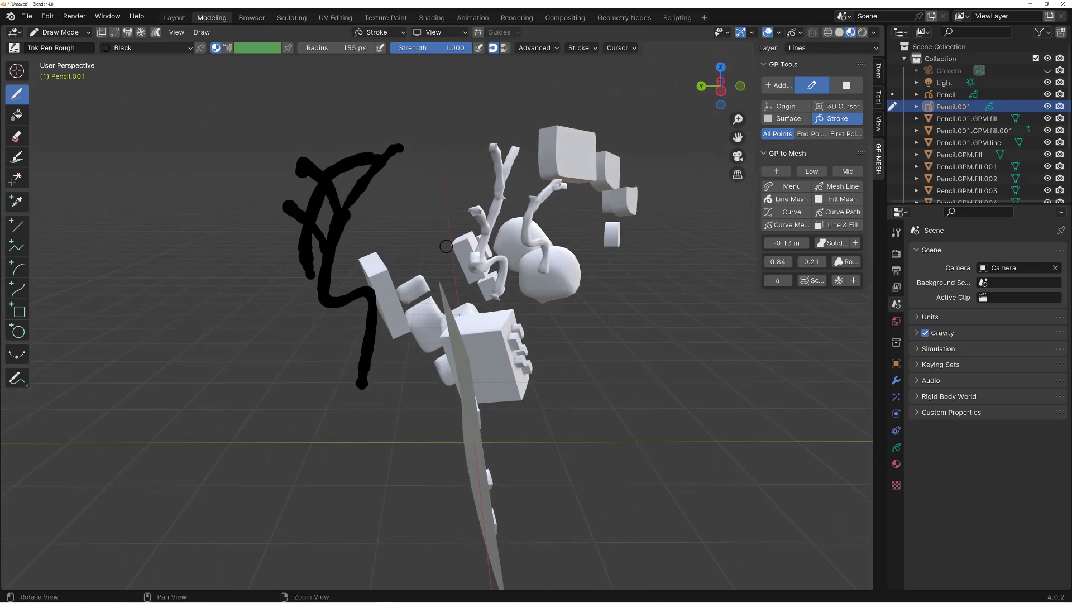
Step: Set the placement to Surface and draw three curved strokes on the upper part of the large curved slab
left_click(788, 118)
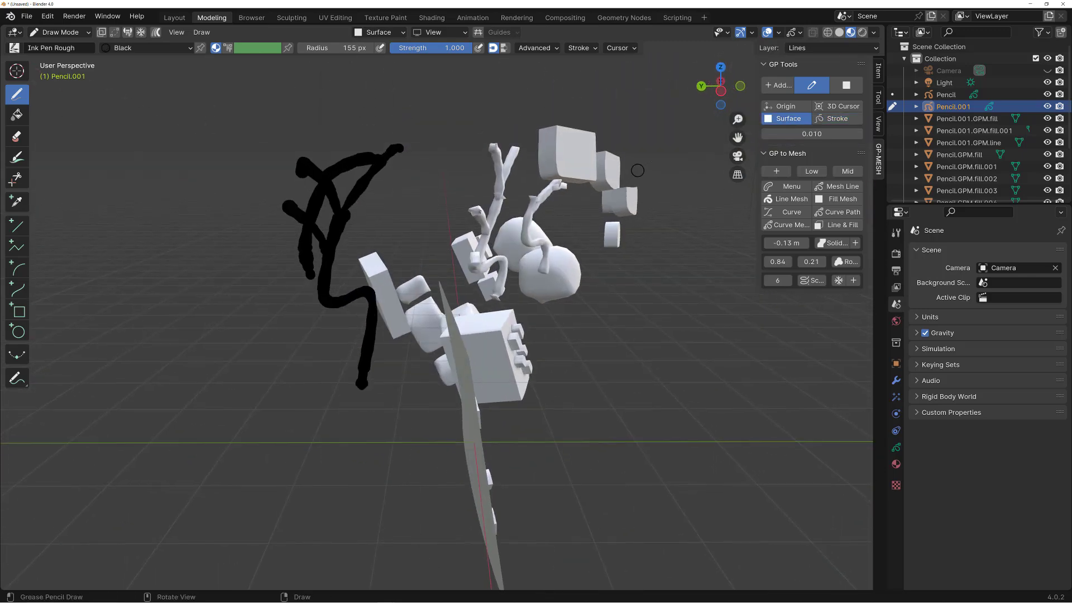
mouse_move(647, 243)
left_mouse_down()
mouse_move(672, 304)
mouse_move(674, 295)
left_mouse_up()
key("ctrl+z")
left_click_drag(475, 390, 412, 389, "alt")
mouse_move(378, 328)
left_mouse_down()
mouse_move(385, 375)
mouse_move(393, 354)
left_mouse_up()
mouse_move(361, 416)
left_mouse_down()
mouse_move(367, 394)
mouse_move(377, 428)
left_mouse_up()
left_click_drag(365, 451, 371, 458)
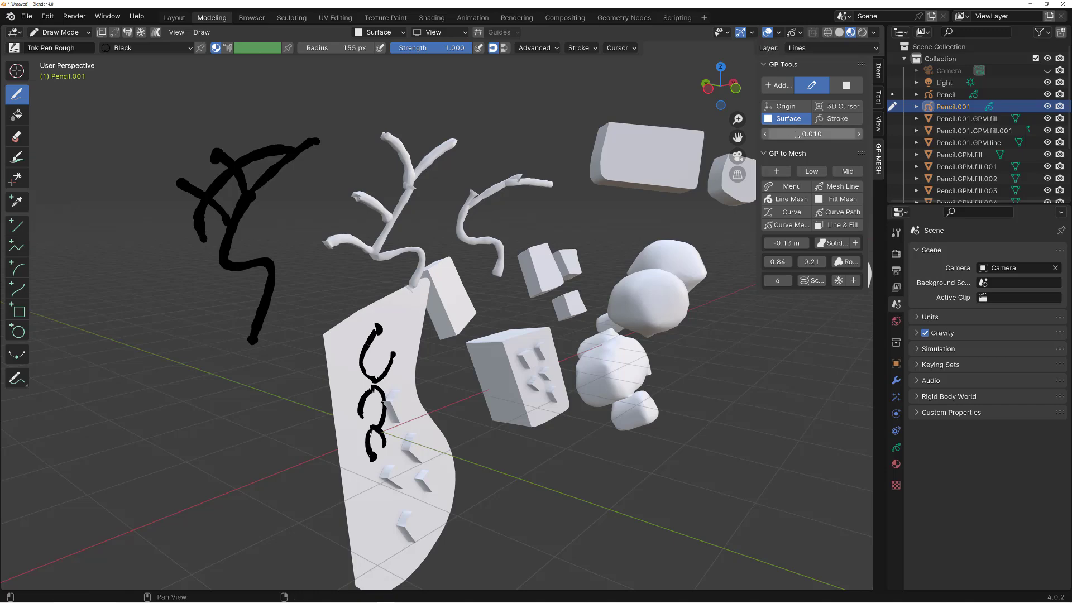
Step: Set the surface offset to 0.076 and draw more hook-shaped strokes further down the slab
left_click_drag(812, 134, 837, 133)
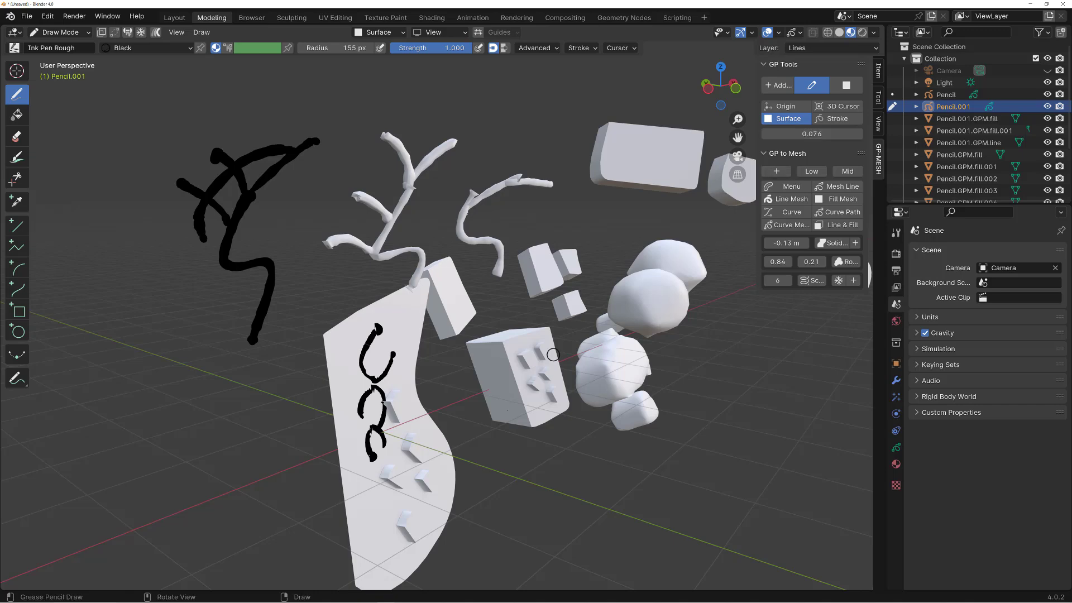
middle_click_drag(414, 456, 427, 442, "shift")
mouse_move(397, 477)
left_mouse_down()
mouse_move(395, 513)
mouse_move(407, 502)
left_mouse_up()
mouse_move(425, 451)
middle_mouse_down("shift")
mouse_move(457, 390)
mouse_move(502, 356)
middle_mouse_up("shift")
left_click_drag(408, 433, 420, 424)
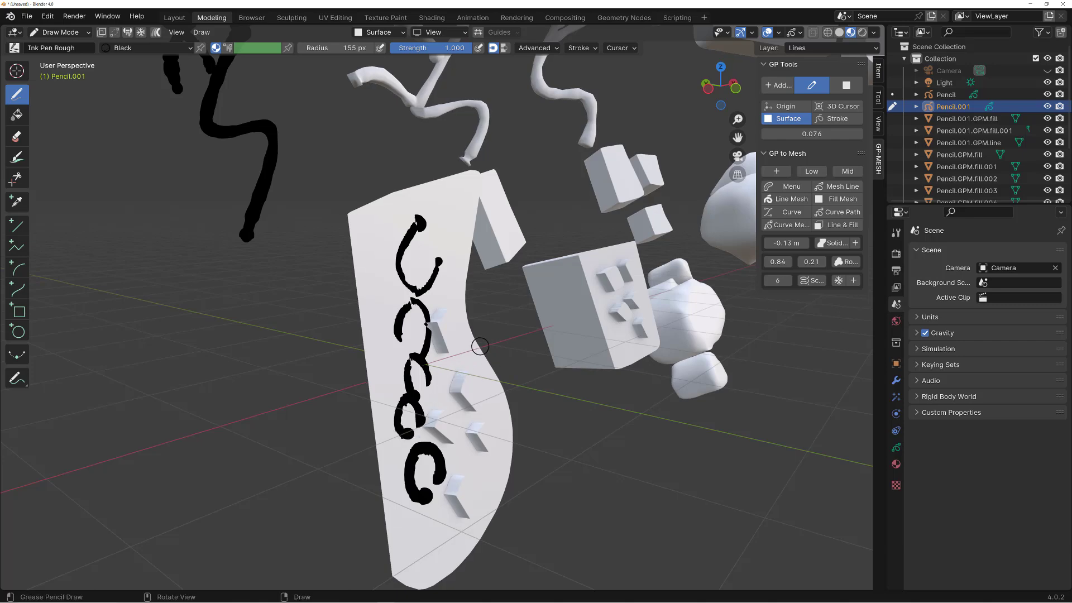
Step: Try converting the drawn strokes with GP to Line Mesh and undo the conversion
key("q")
left_click(410, 343)
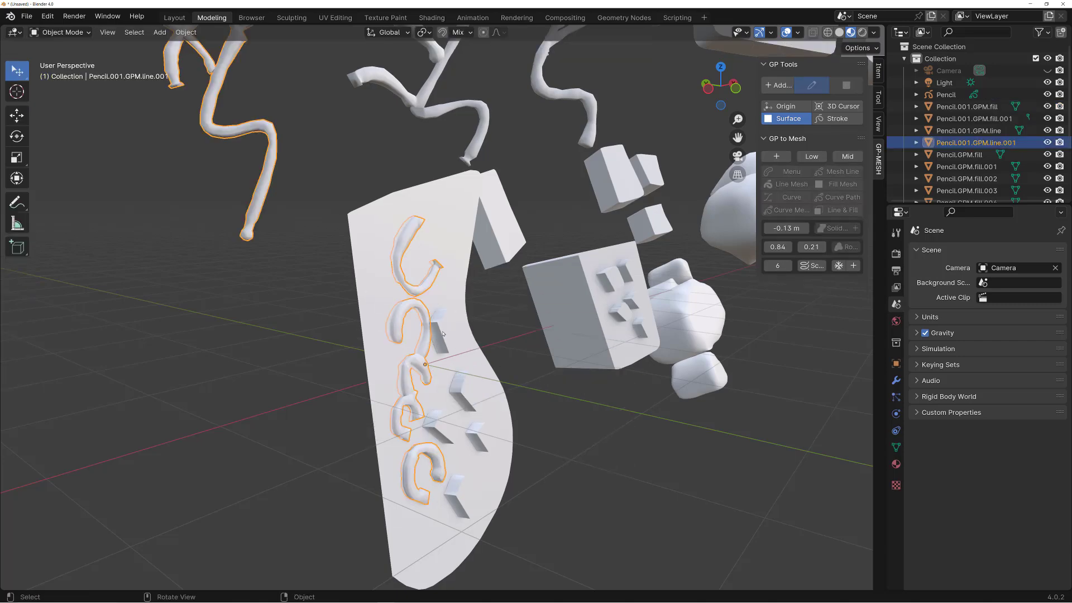
key("ctrl+z")
Step: Convert the branch and slab strokes with GP to Solid Mesh
key("ctrl+shift+m")
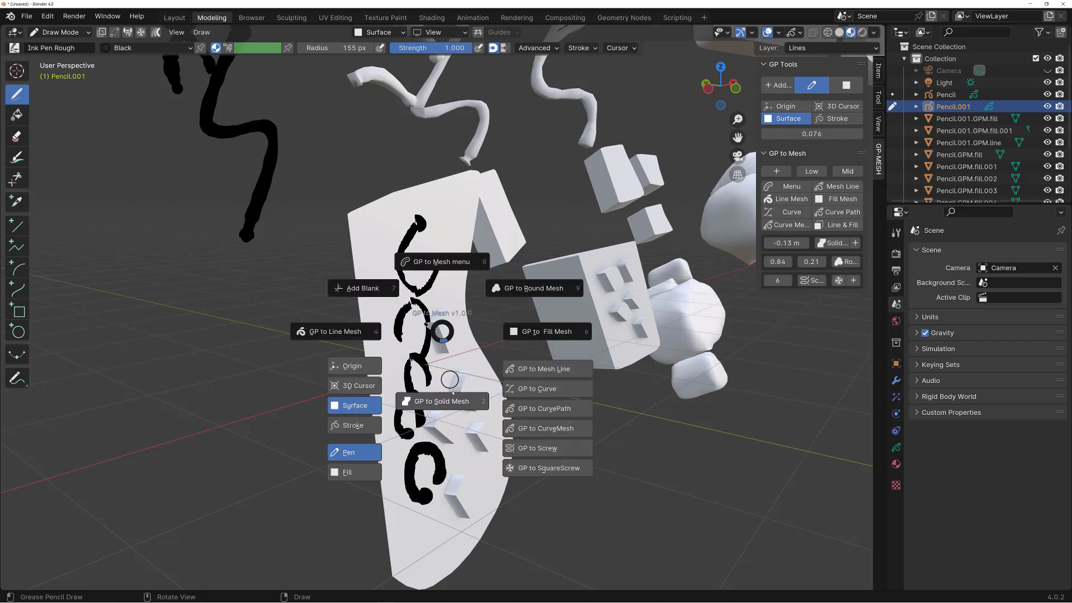
left_click(451, 402)
mouse_move(505, 360)
middle_mouse_down()
mouse_move(483, 360)
mouse_move(504, 399)
mouse_move(499, 423)
middle_mouse_up()
Step: Select all the converted mesh objects in the scene and delete them
left_click(498, 398)
left_click(492, 400)
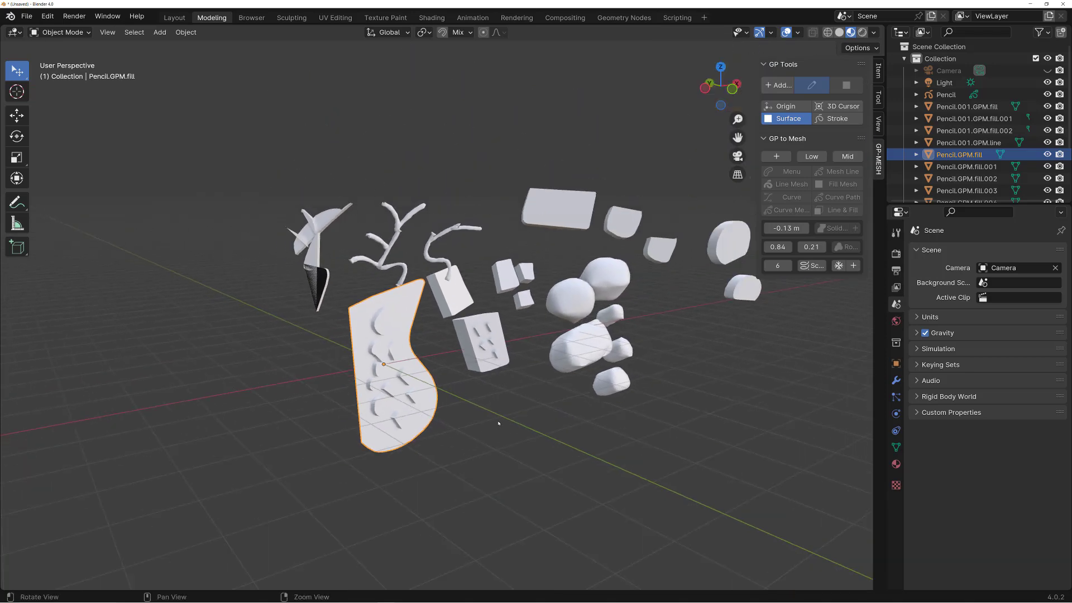
middle_click_drag(539, 391, 520, 391)
left_click_drag(254, 172, 683, 414)
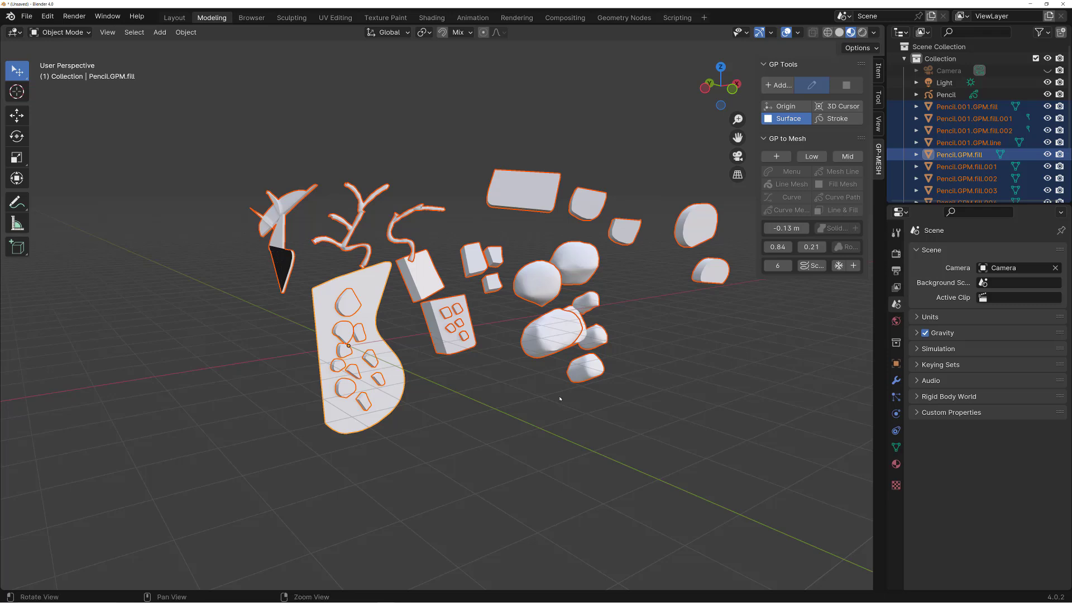
key("Delete")
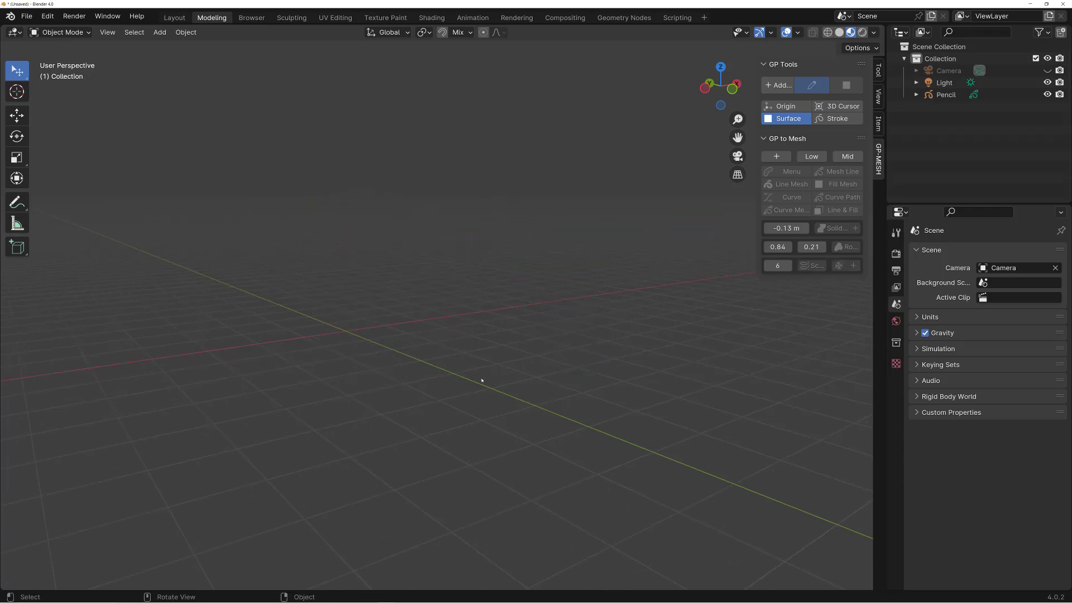
Step: Add a blank Grease Pencil object in Front view and draw half a house profile with sloped roof, wall and base
key("grave")
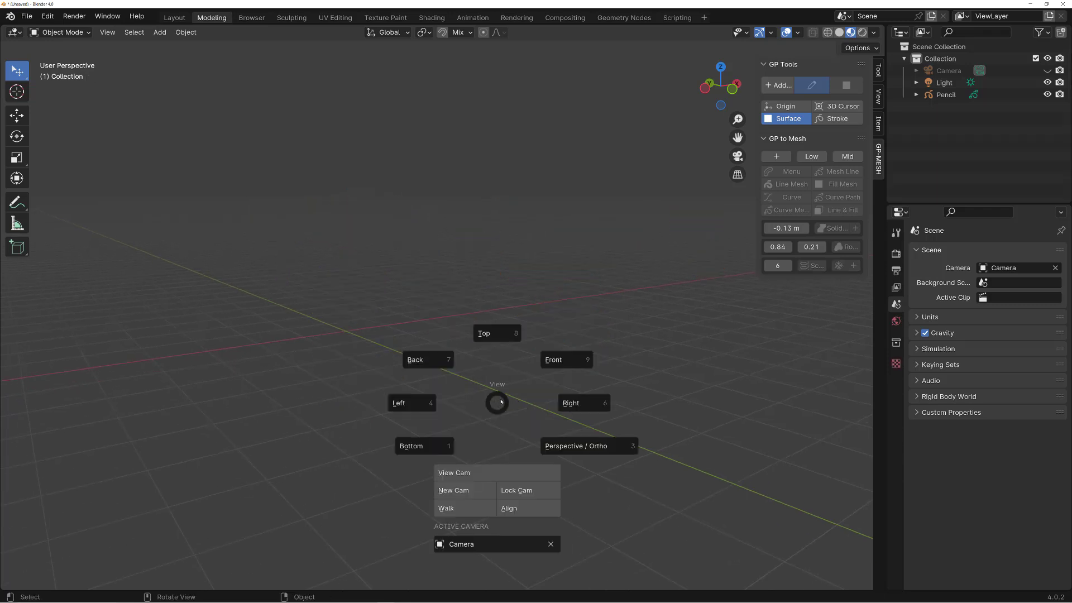
left_click(543, 364)
key("shift+q")
left_click(443, 312)
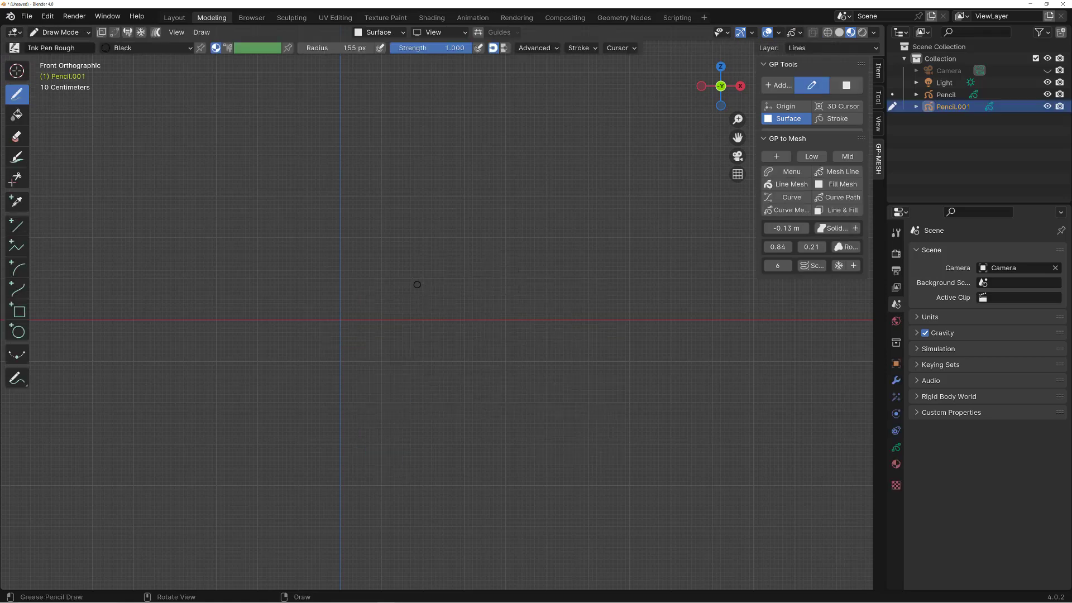
mouse_move(345, 163)
left_mouse_down()
mouse_move(458, 210)
mouse_move(439, 359)
mouse_move(354, 369)
left_mouse_up()
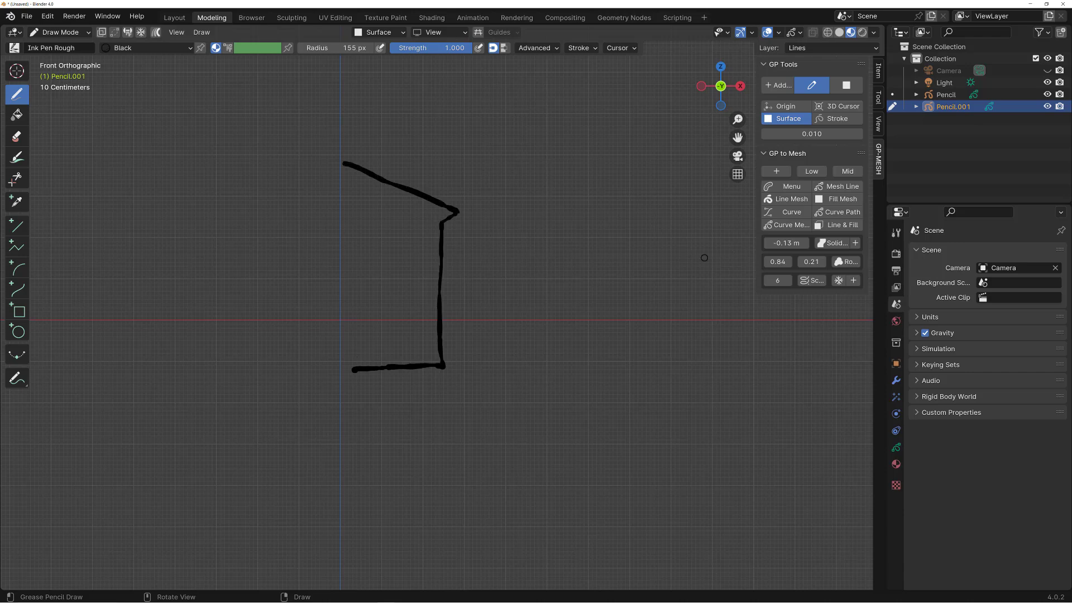
Step: Convert the half profile into a four-sided house with GP to SquareScrew
key("shift+q")
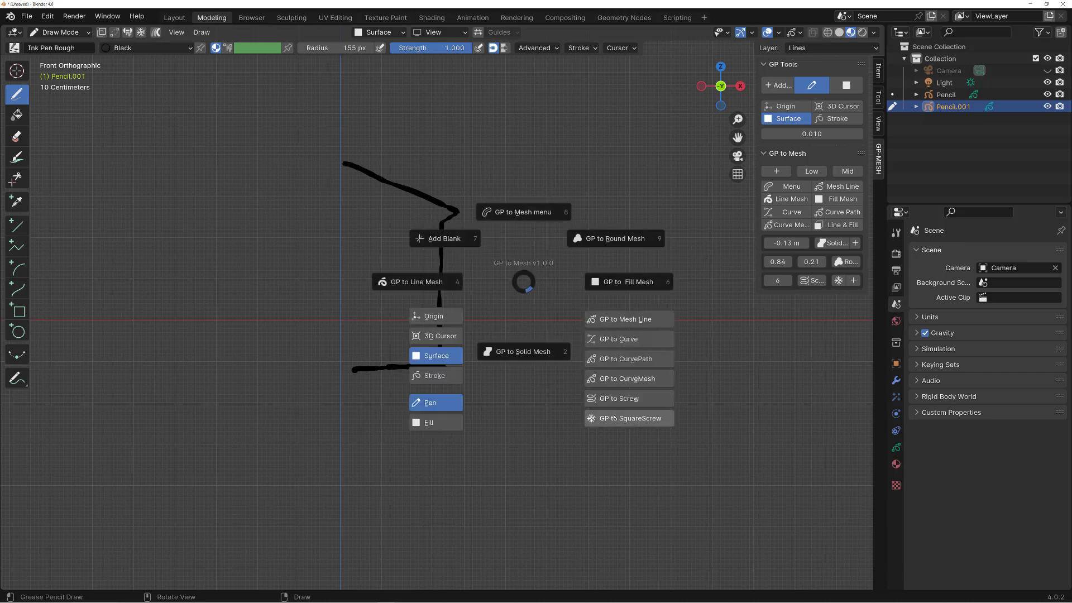
left_click(630, 418)
mouse_move(518, 430)
middle_mouse_down()
mouse_move(510, 357)
mouse_move(522, 363)
mouse_move(501, 359)
middle_mouse_up()
key("shift+z")
key("shift+z")
middle_click_drag(504, 318, 500, 330)
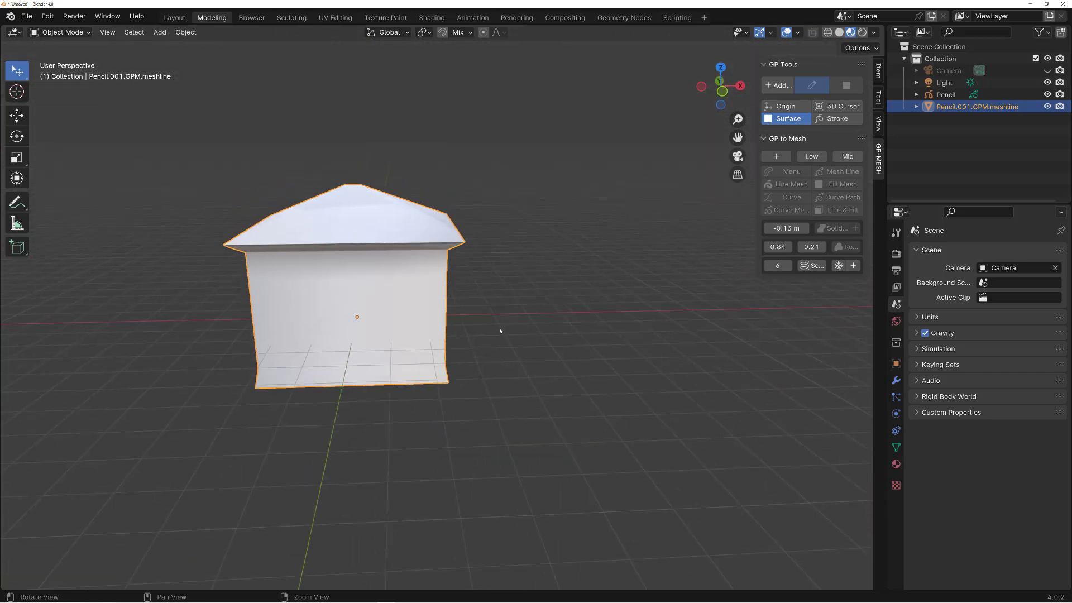
Step: Add a new blank Grease Pencil object and switch the brush to Fill
key("shift+q")
left_click(451, 273)
key("shift+q")
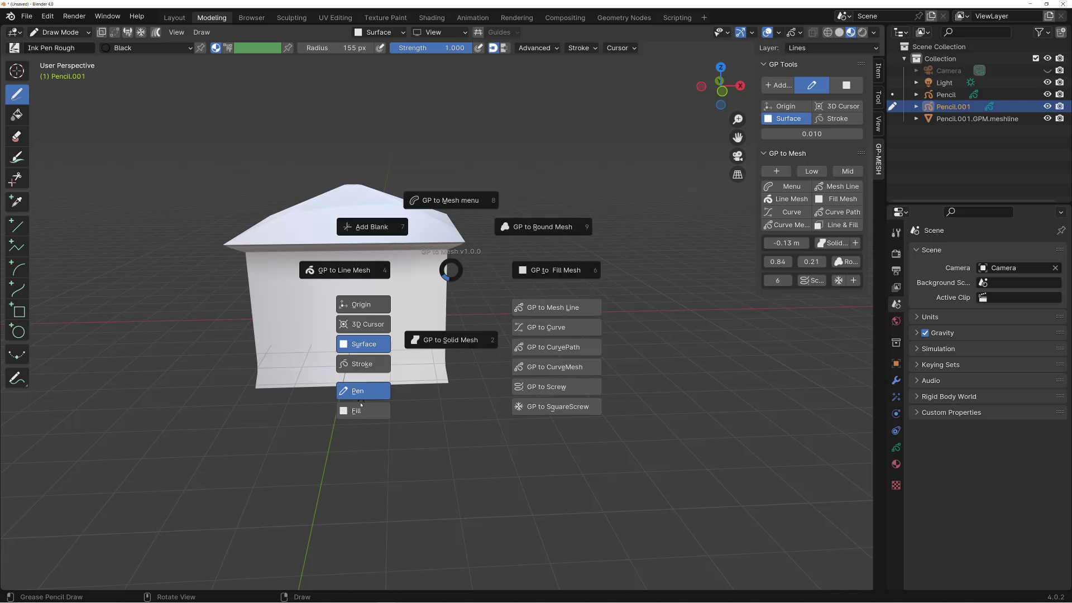
left_click(360, 411)
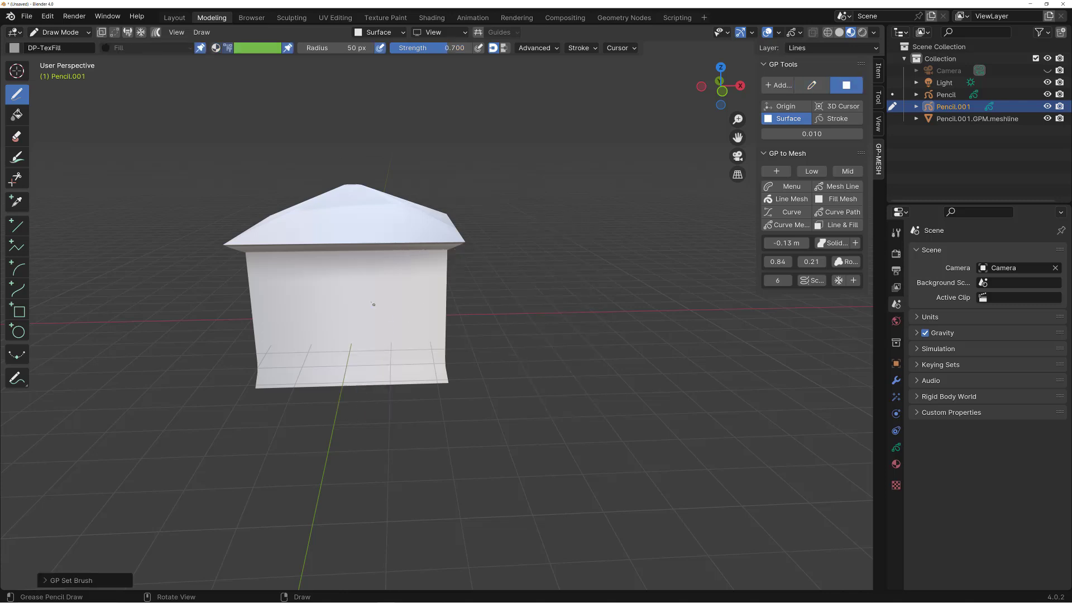
Step: Draw window fills on one wall of the house, four in an upper row and two in a lower row
mouse_move(380, 278)
middle_mouse_down("shift")
mouse_move(447, 284)
mouse_move(396, 287)
middle_mouse_up("shift")
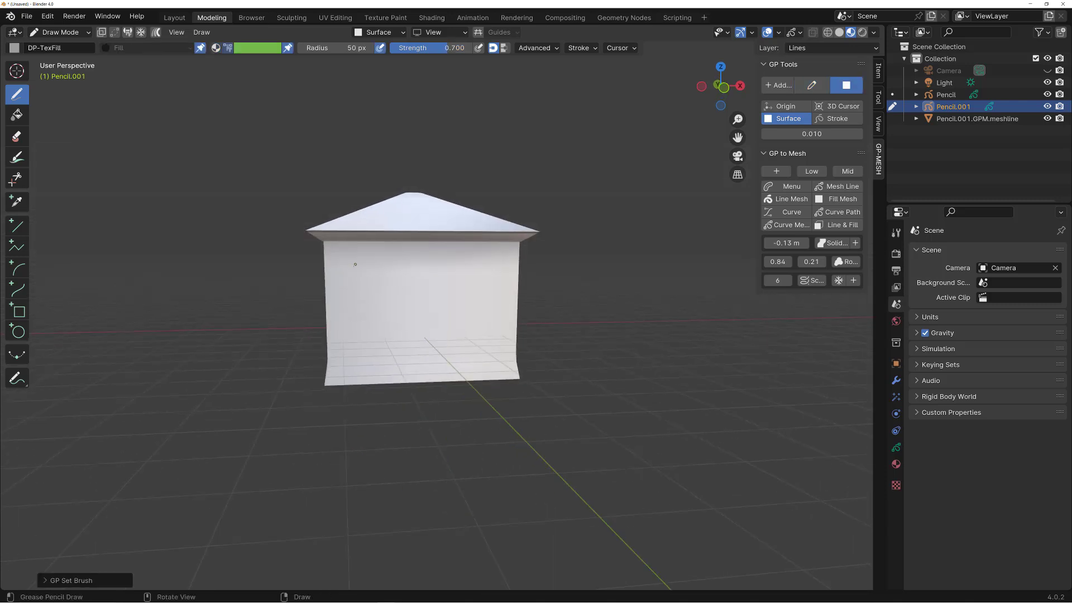
mouse_move(354, 265)
left_mouse_down()
mouse_move(357, 307)
mouse_move(355, 267)
mouse_move(427, 306)
mouse_move(398, 307)
mouse_move(392, 263)
mouse_move(446, 302)
mouse_move(432, 263)
mouse_move(478, 306)
mouse_move(472, 265)
left_mouse_up()
key("ctrl+z")
mouse_move(350, 329)
left_mouse_down()
mouse_move(380, 357)
mouse_move(349, 330)
mouse_move(422, 353)
left_mouse_up()
Step: Try converting the window fills with GP to Solid Mesh and undo the conversion
key("shift+q")
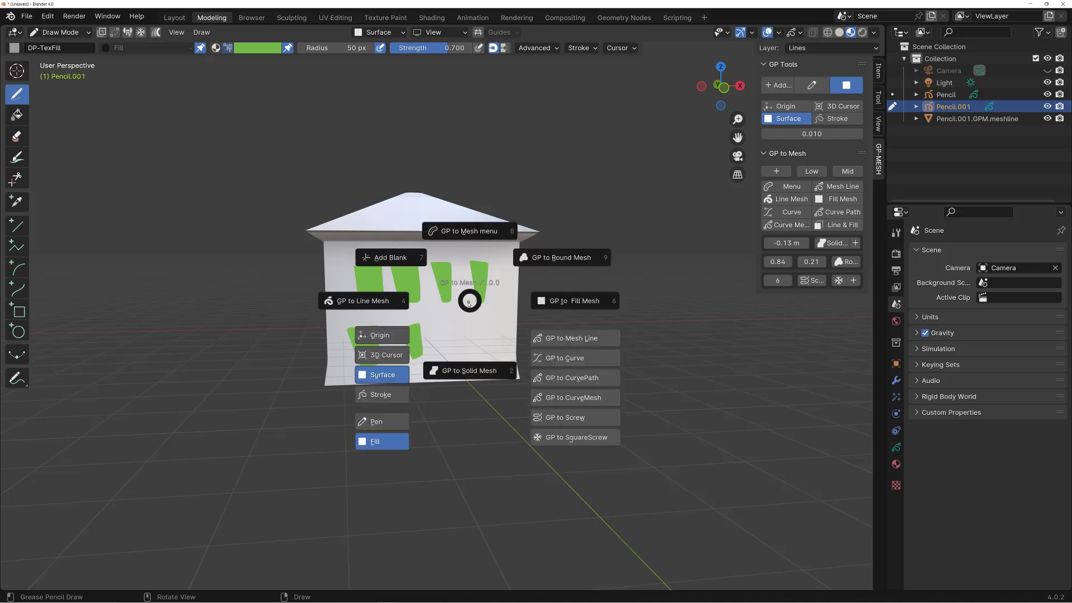
left_click(475, 371)
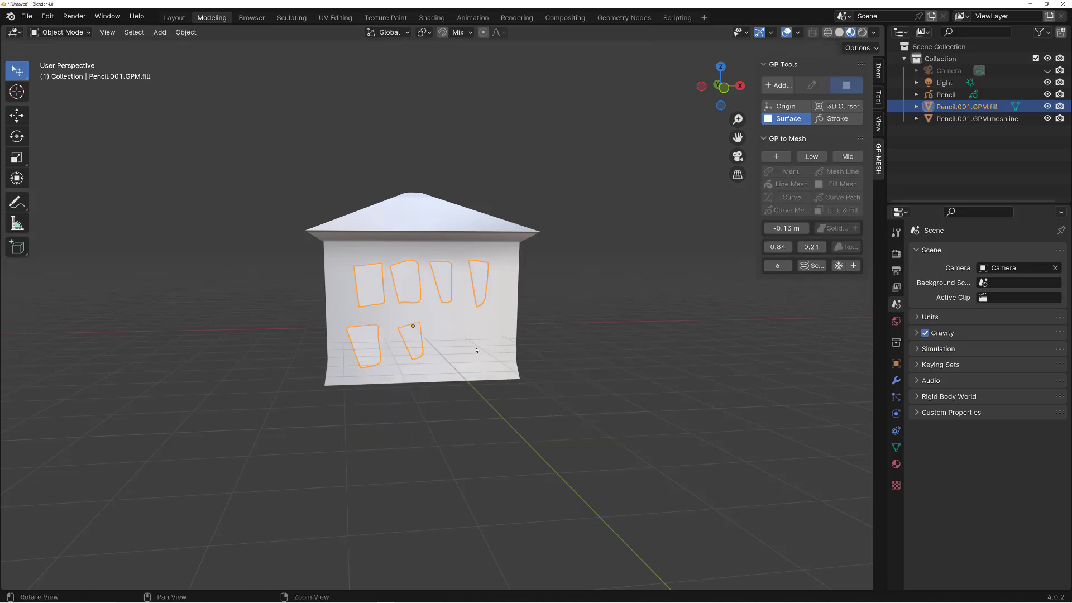
mouse_move(474, 371)
middle_mouse_down()
mouse_move(564, 347)
mouse_move(593, 292)
middle_mouse_up()
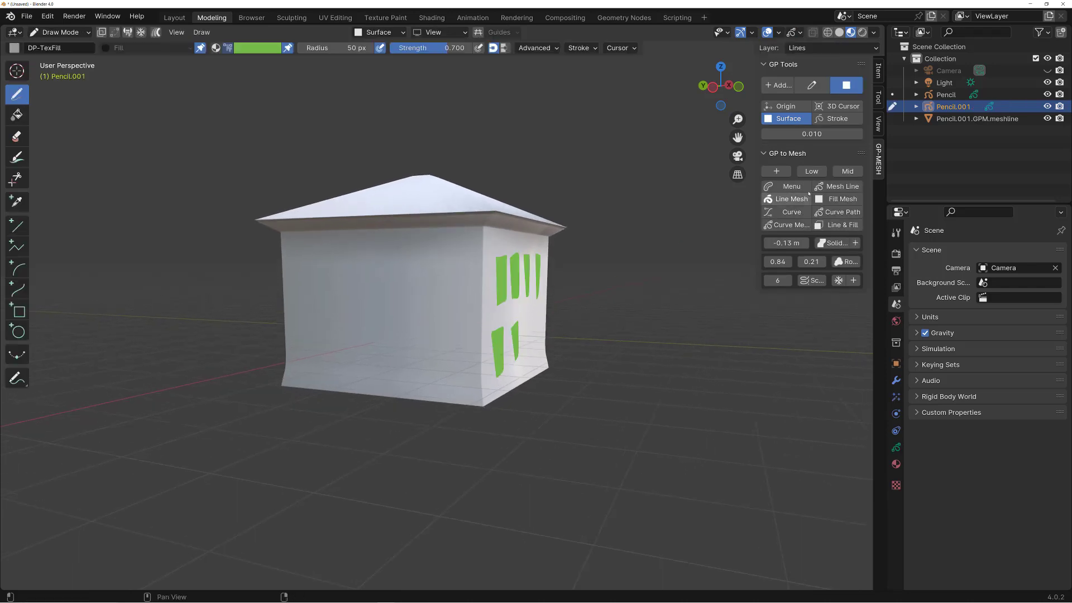
Step: Set the solid thickness to 0.2 m, convert the window fills to a solid mesh, and select the house body
left_click_drag(786, 244, 795, 243)
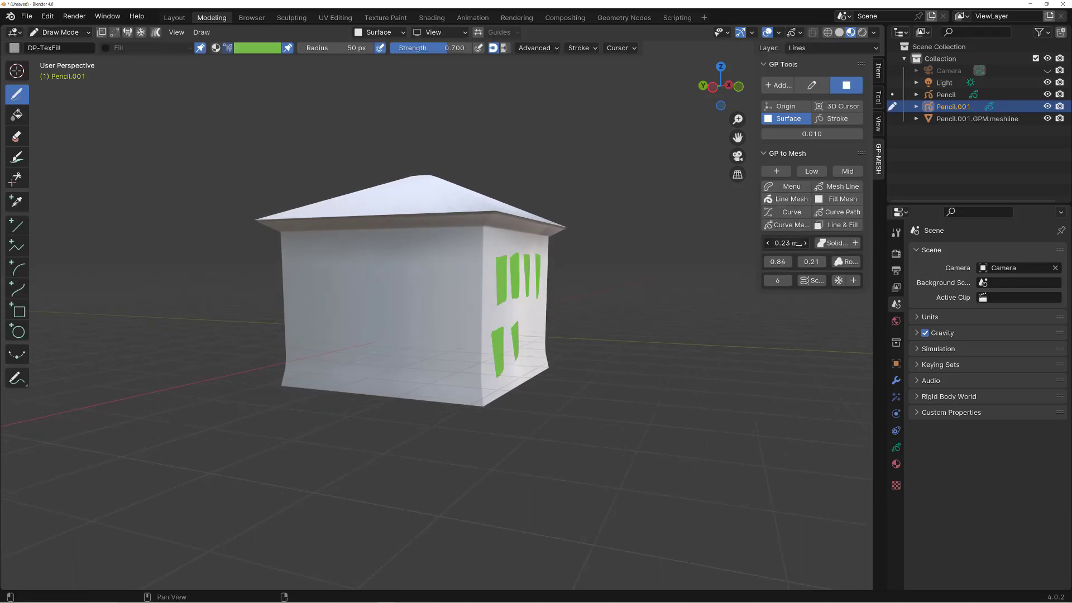
left_click(833, 243)
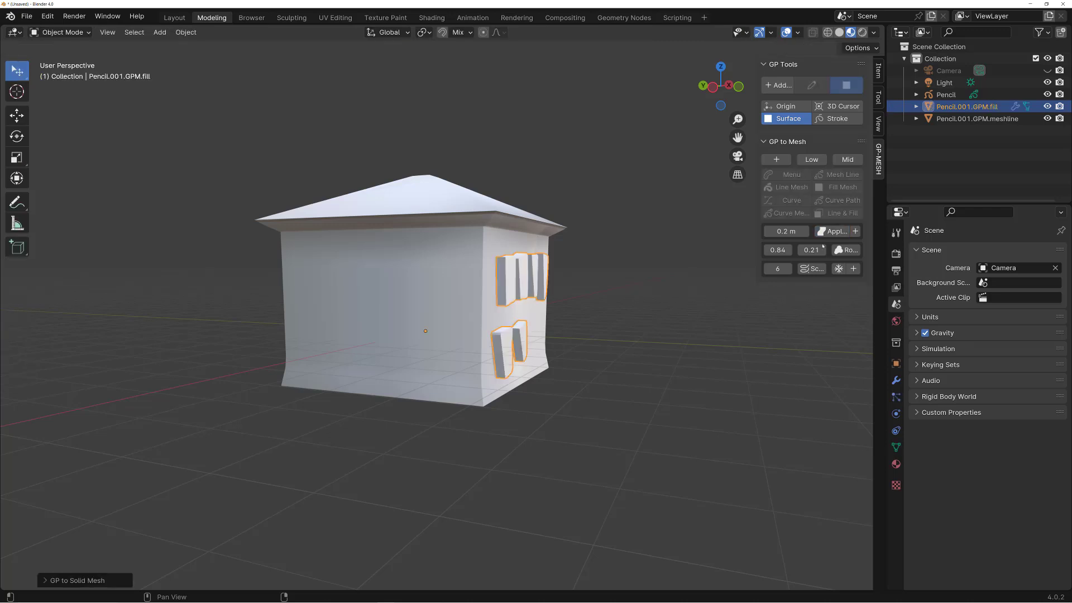
middle_click_drag(555, 361, 494, 305)
left_click(477, 195)
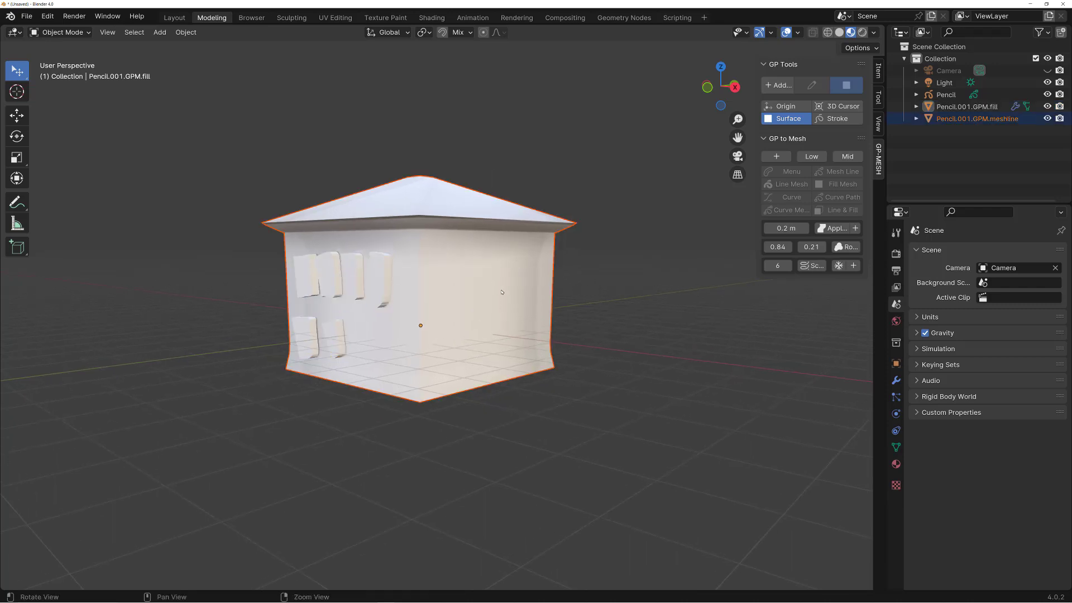
mouse_move(477, 195)
middle_mouse_down()
mouse_move(504, 390)
mouse_move(460, 389)
middle_mouse_up()
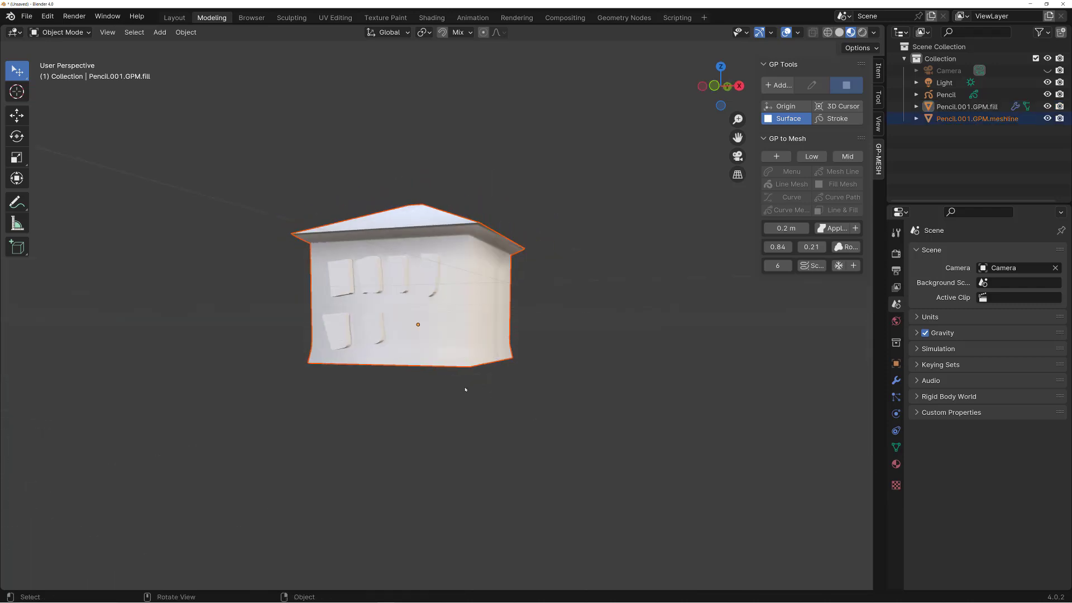
Step: Switch to Front view, add a blank Grease Pencil object and draw a filled chimney profile above the roof
key("grave")
left_click(512, 350)
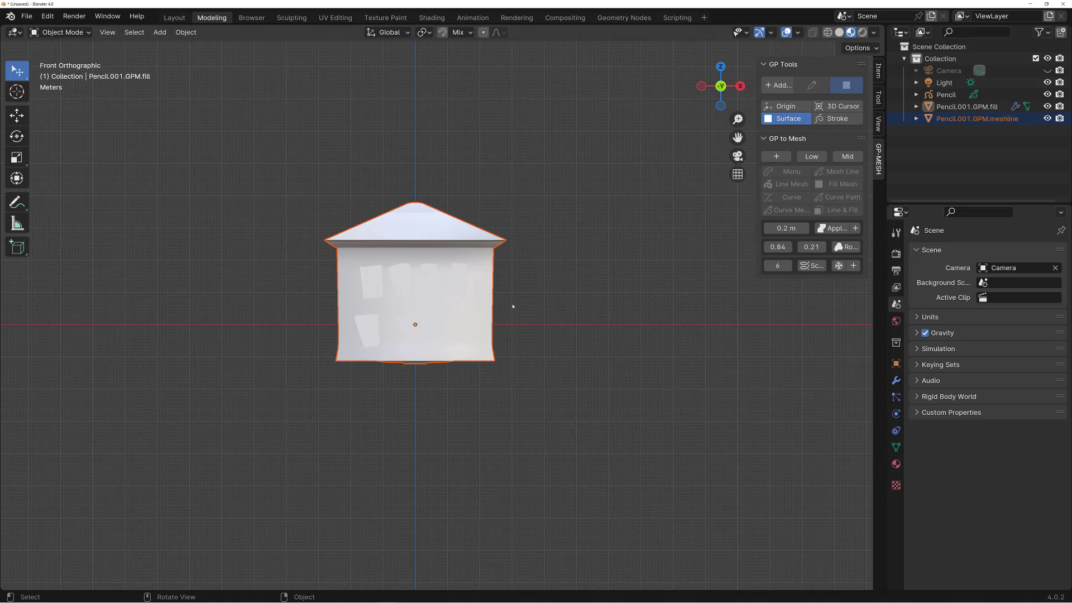
key("shift+w")
left_click(457, 266)
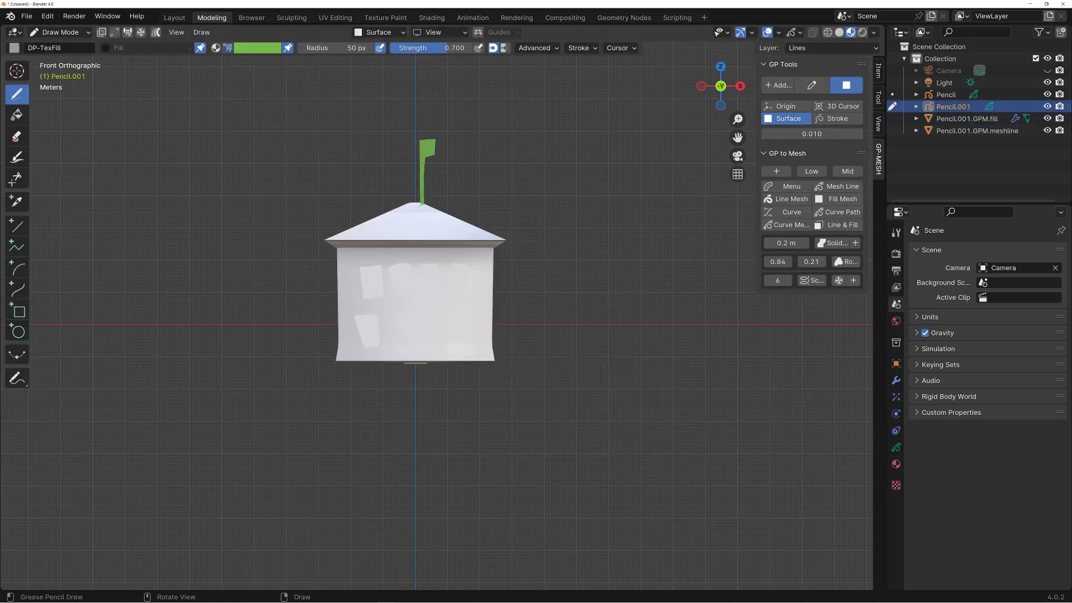
Step: Try converting the chimney profile with GP to Screw, undo back to the empty Grease Pencil object and restore Front view
key("ctrl+shift+g")
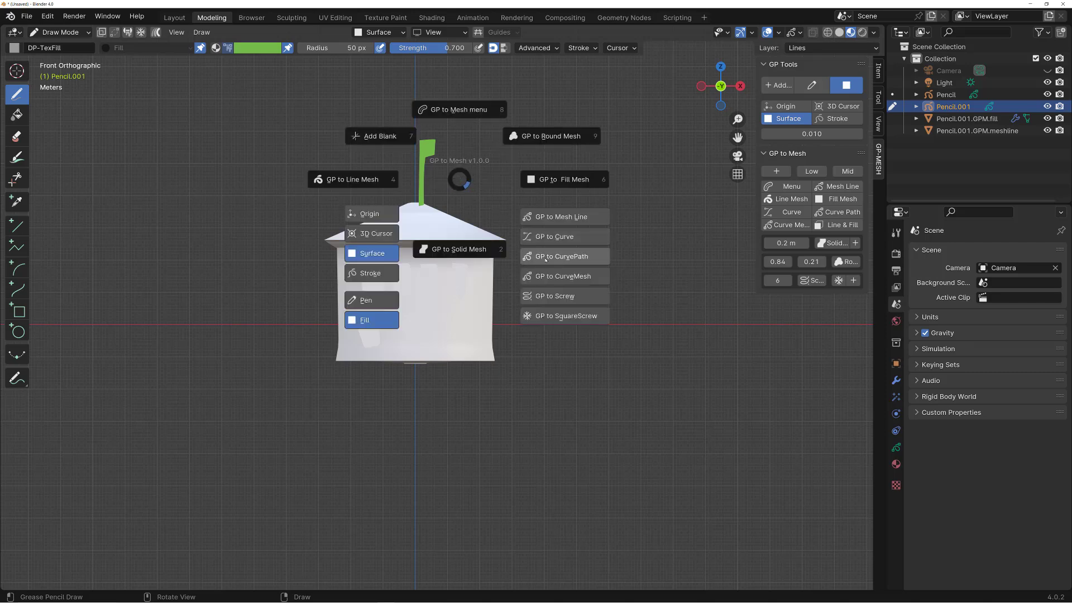
left_click(554, 296)
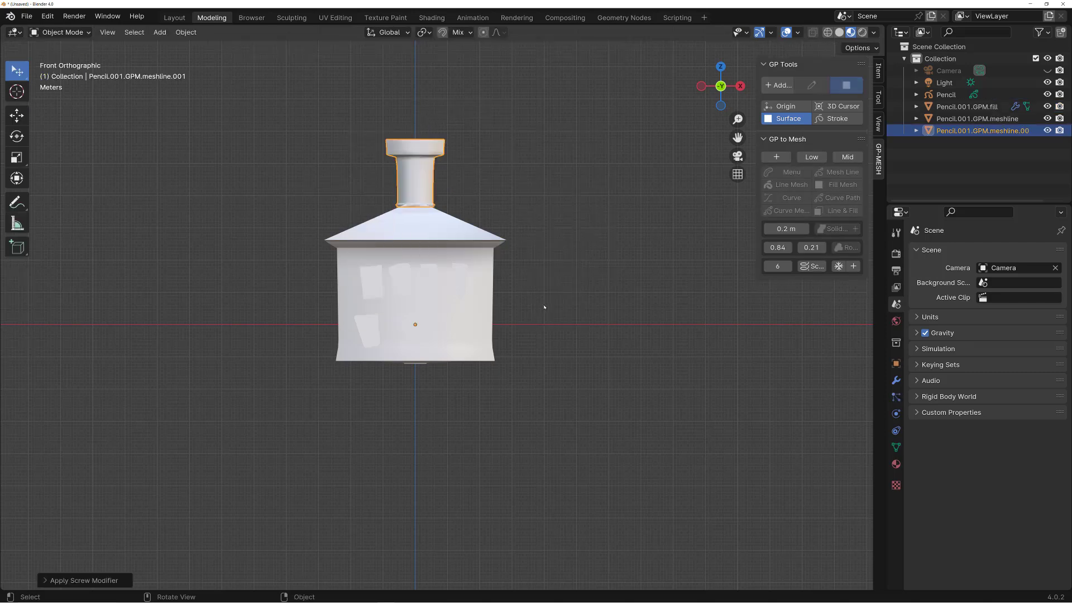
right_click(425, 177)
left_click(424, 161)
mouse_move(471, 182)
middle_mouse_down()
mouse_move(455, 264)
mouse_move(469, 224)
mouse_move(485, 277)
middle_mouse_up()
key("ctrl+z")
key("ctrl+z")
key("ctrl+z")
key("grave")
left_click(521, 263)
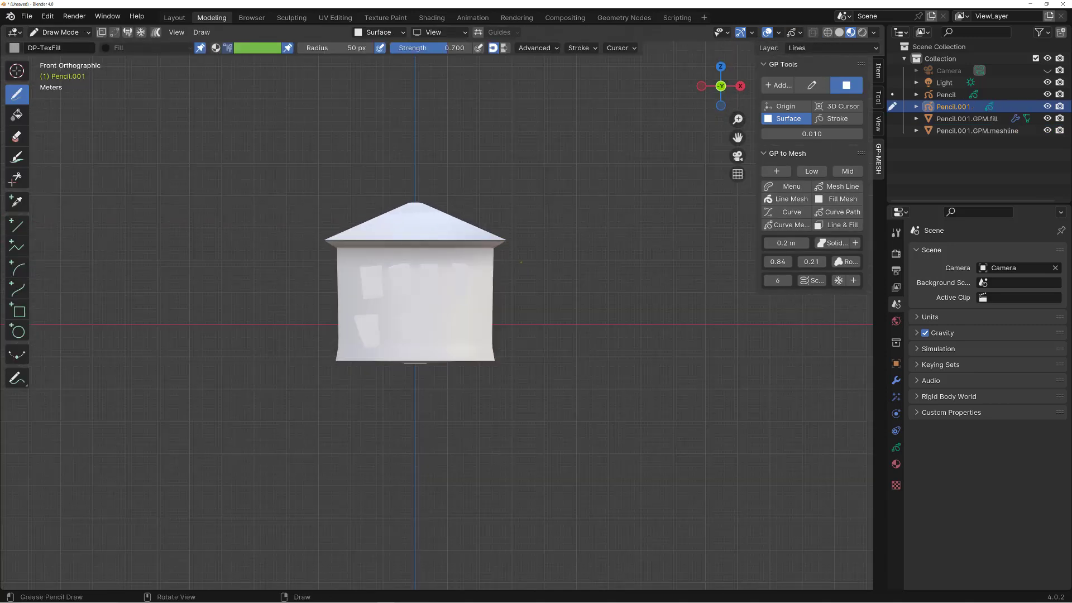
Step: Set the placement to Origin and draw a filled stepped chimney profile above the roof
key("w")
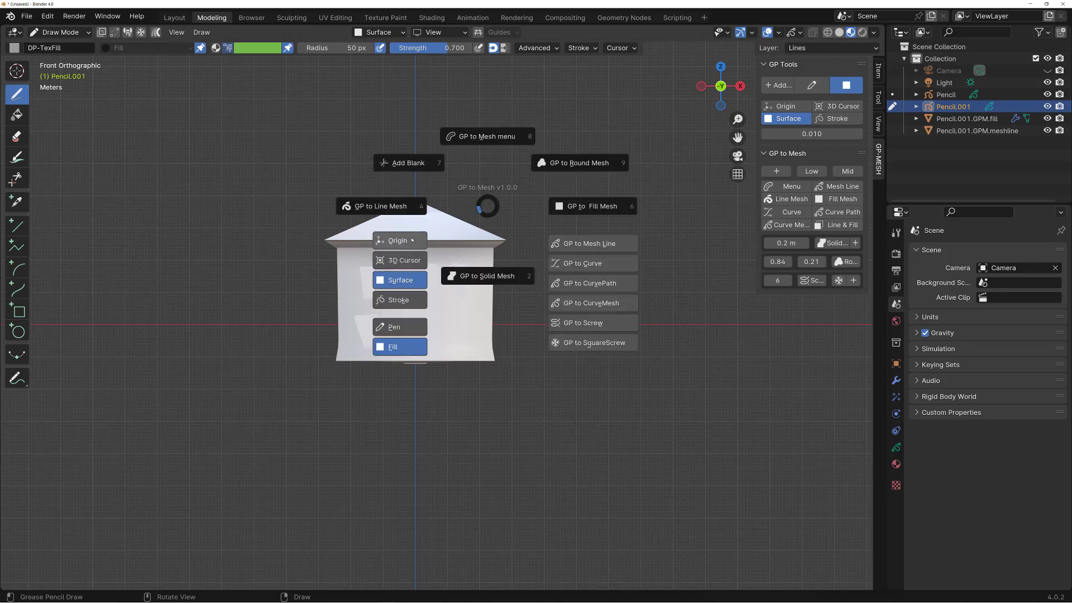
left_click(411, 236)
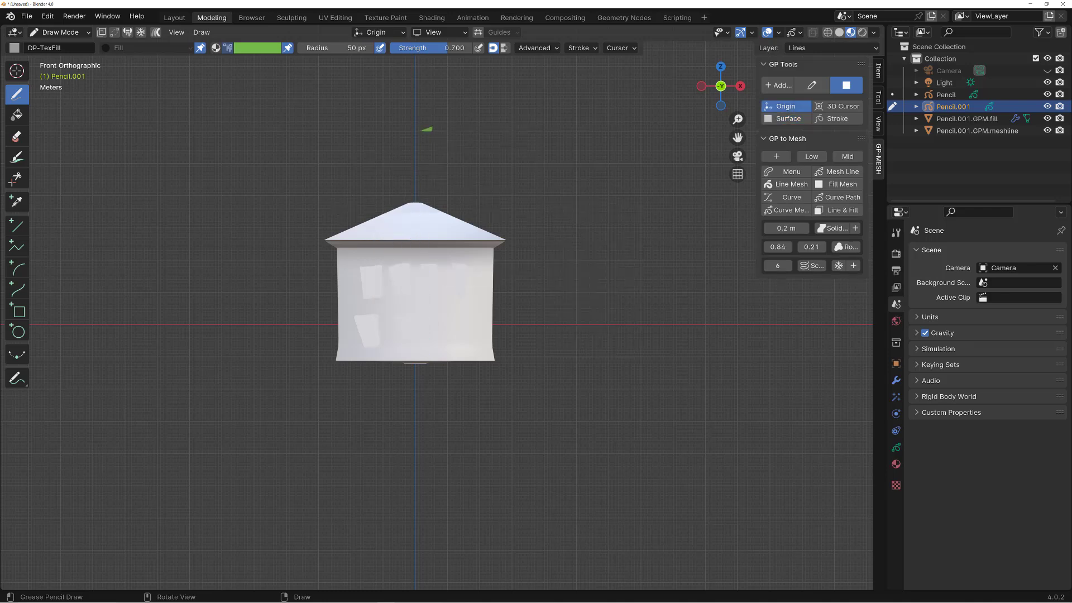
left_click_drag(441, 116, 441, 146)
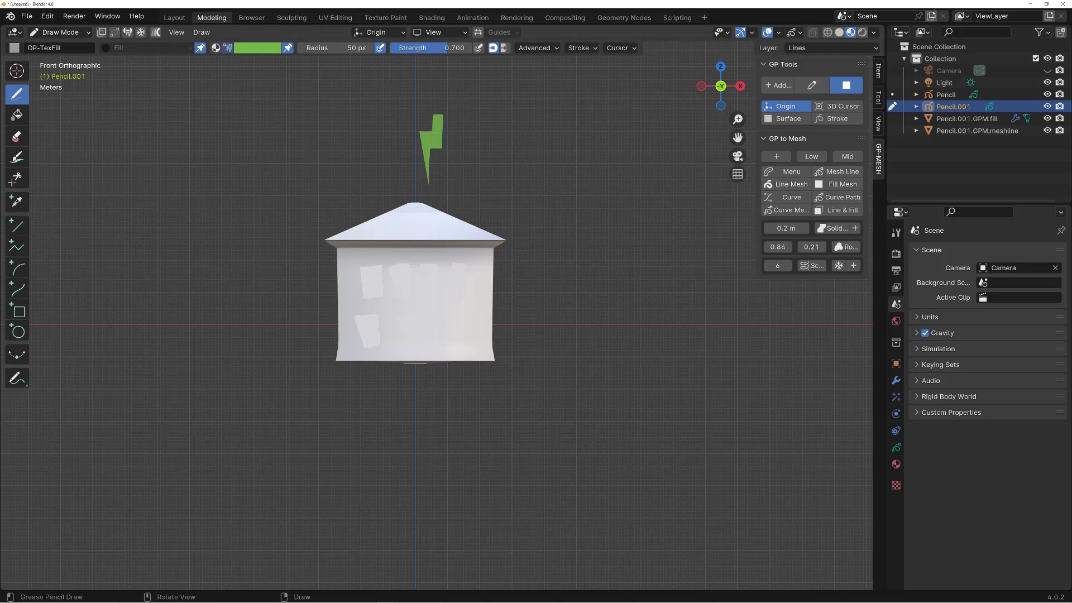
left_click_drag(424, 199, 418, 199)
Step: Convert the chimney profile with GP to SquareScrew and apply Shade Smooth to the resulting mesh
key("w")
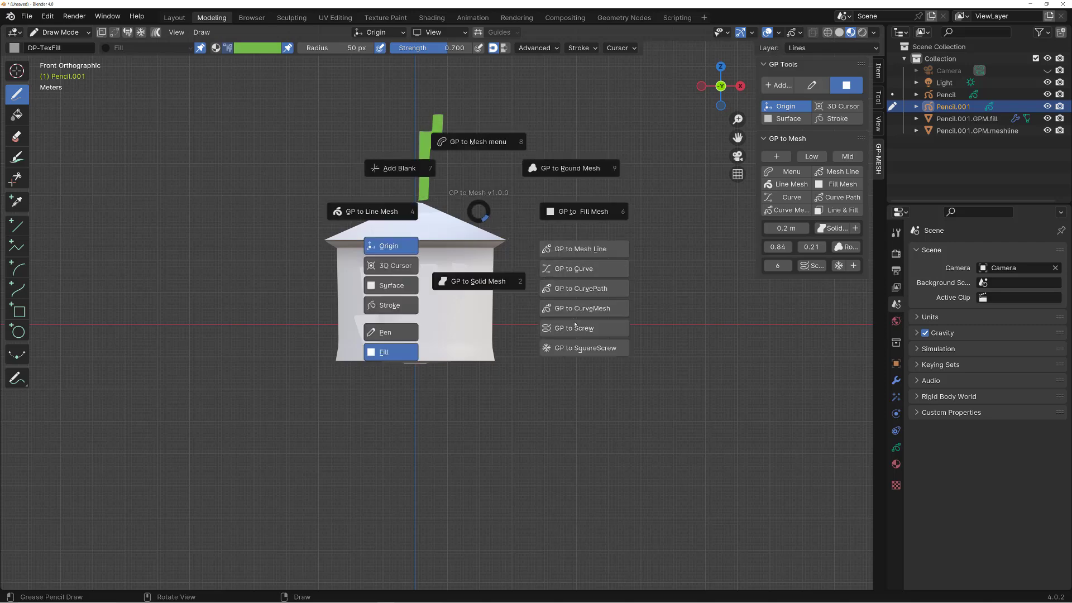
left_click(578, 347)
mouse_move(541, 276)
middle_mouse_down()
mouse_move(474, 243)
mouse_move(443, 160)
mouse_move(485, 163)
middle_mouse_up()
right_click(443, 160)
left_click(424, 148)
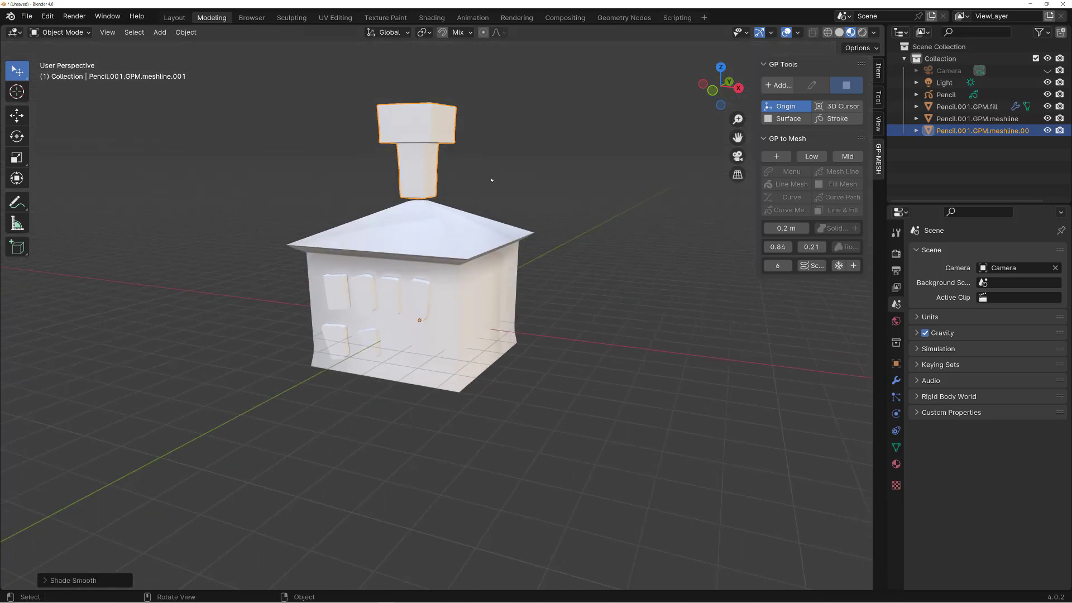
Step: Snap the chimney's origin to its geometry, scale the chimney down and move it onto the side of the roof
key("shift+s")
key("s")
left_click(481, 183)
key("g")
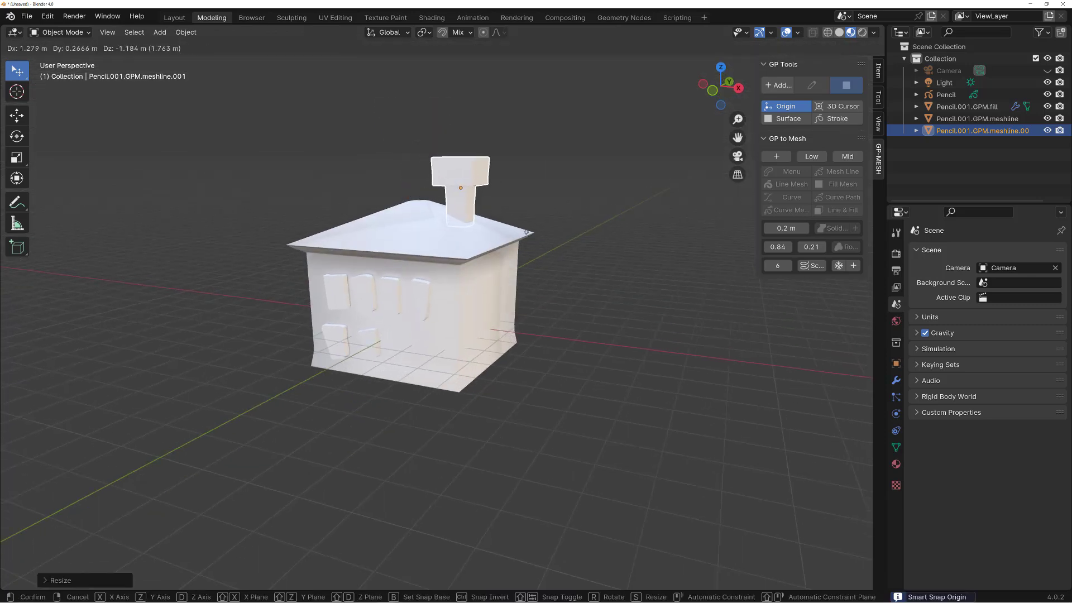
left_click(531, 234)
left_click_drag(531, 234, 551, 260, "alt")
left_click(590, 268)
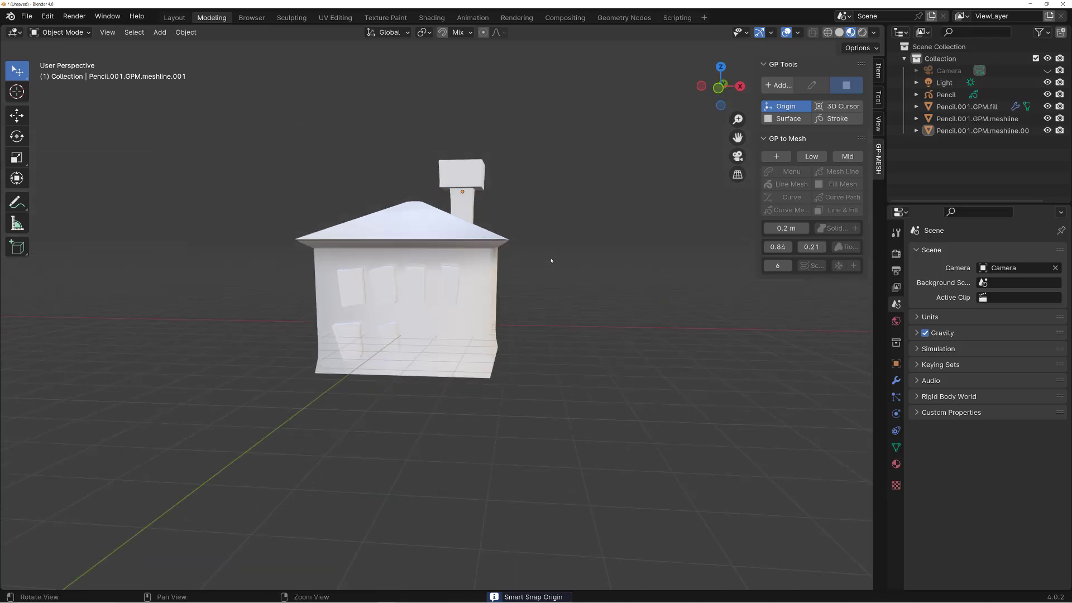
Step: Select the house, windows and chimney and move them together up toward the grid floor
middle_click_drag(551, 260, 533, 279)
left_click_drag(589, 359, 313, 155)
key("g")
left_click(517, 264)
key("g")
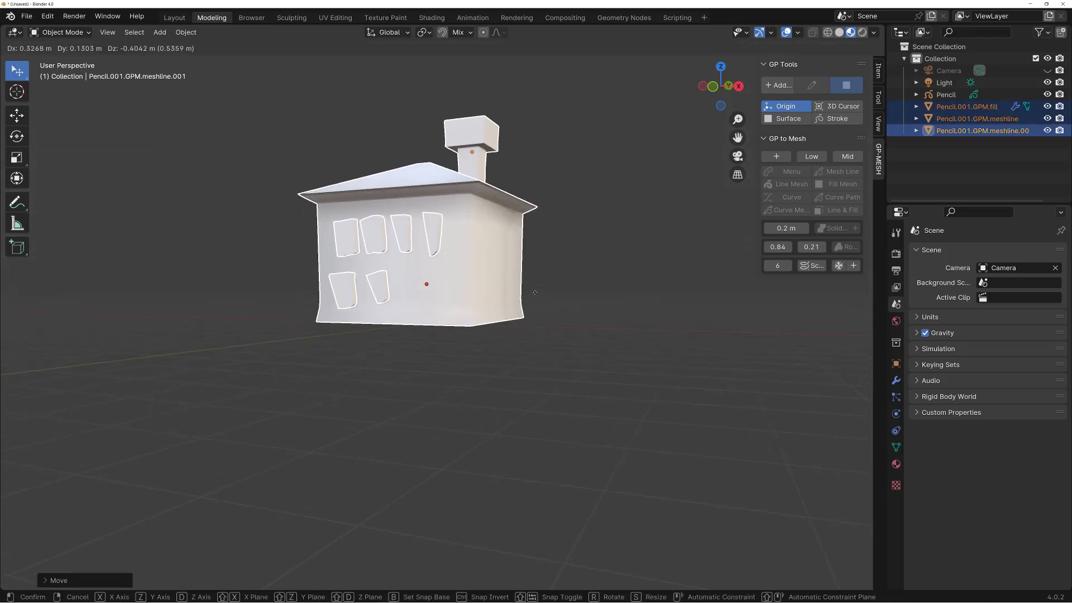
left_click(532, 292)
Step: Examine the assembled house from several angles and select its main body
mouse_move(532, 292)
middle_mouse_down()
mouse_move(576, 340)
mouse_move(541, 351)
mouse_move(597, 332)
mouse_move(612, 294)
mouse_move(610, 279)
mouse_move(521, 359)
mouse_move(536, 359)
middle_mouse_up()
key("shift+z")
key("shift+z")
left_click(546, 348)
key("shift+z")
key("shift+z")
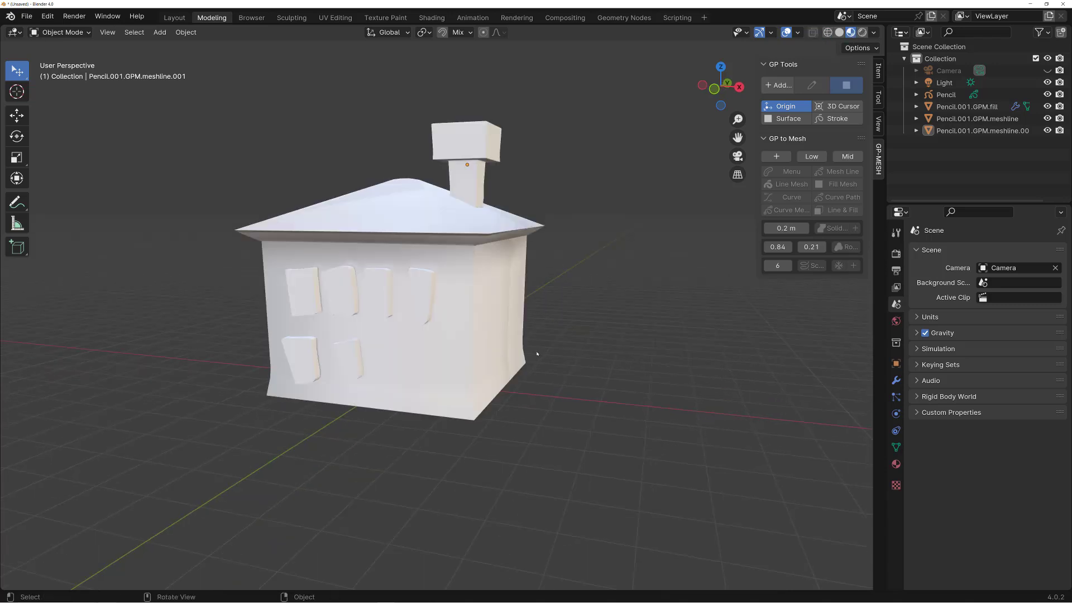
mouse_move(586, 314)
middle_mouse_down("shift")
mouse_move(594, 310)
mouse_move(564, 359)
mouse_move(521, 321)
mouse_move(516, 329)
mouse_move(566, 347)
mouse_move(557, 399)
middle_mouse_up("shift")
left_click(516, 329)
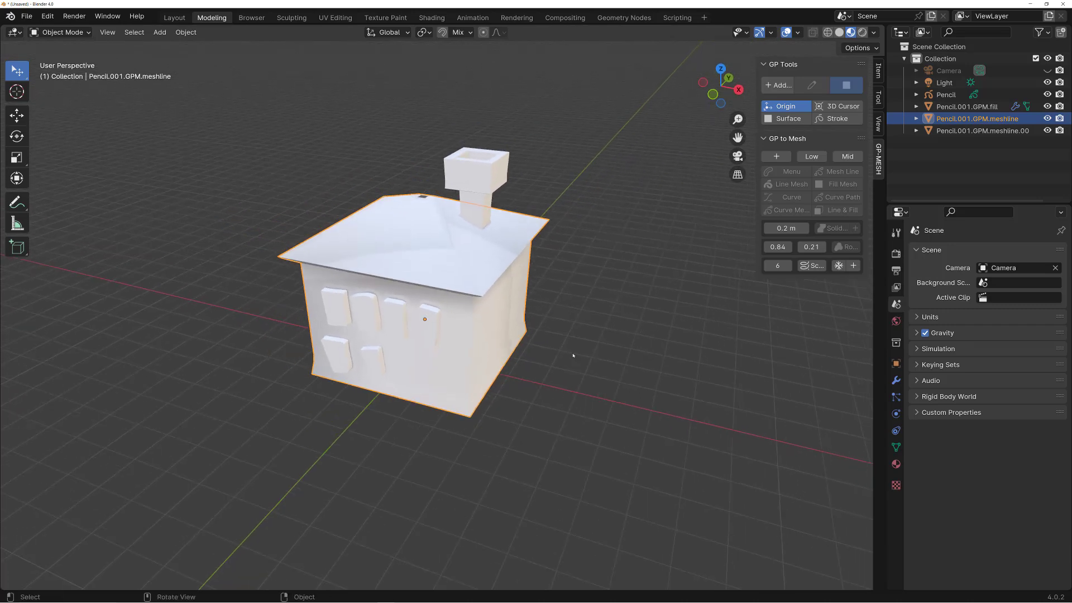